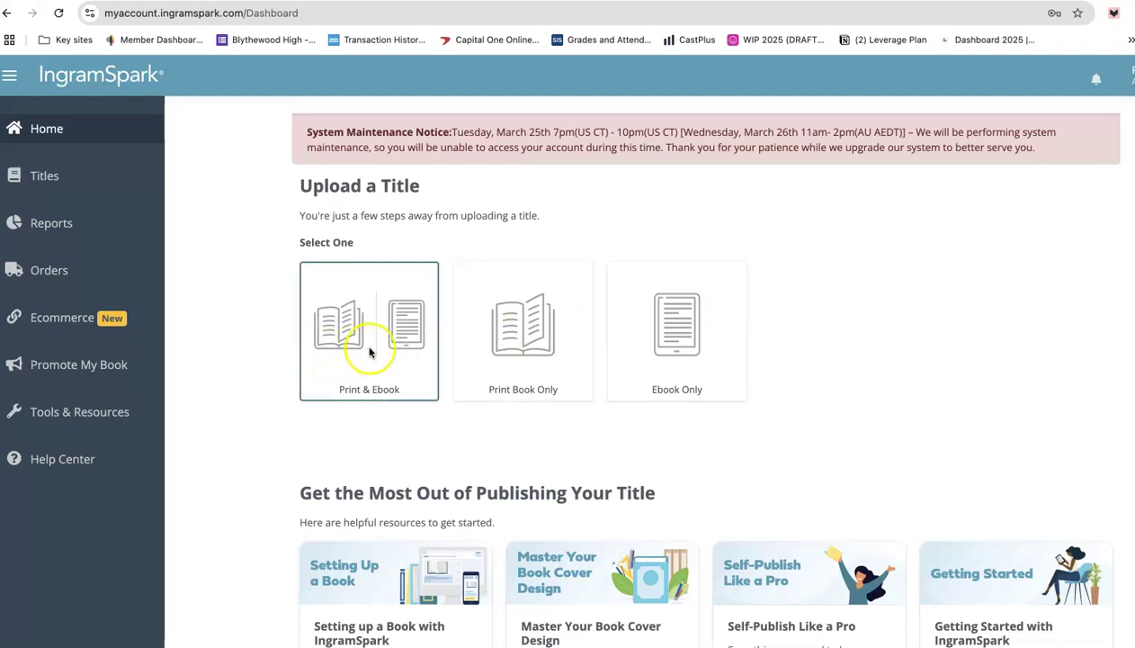
pyautogui.click(718, 364)
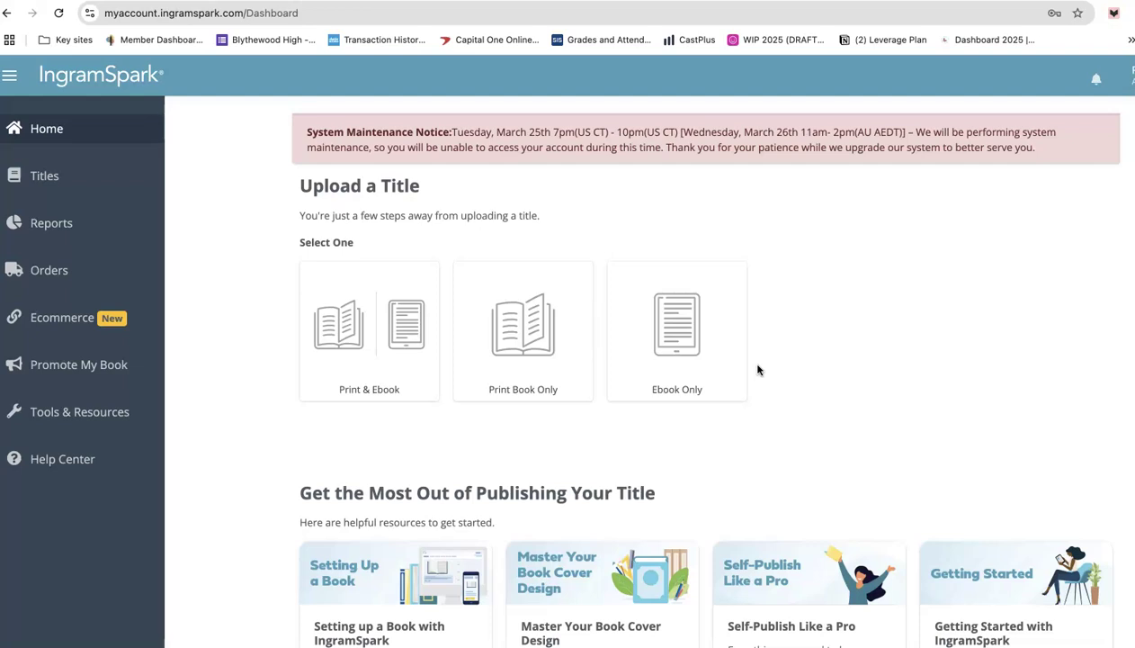
pyautogui.click(518, 358)
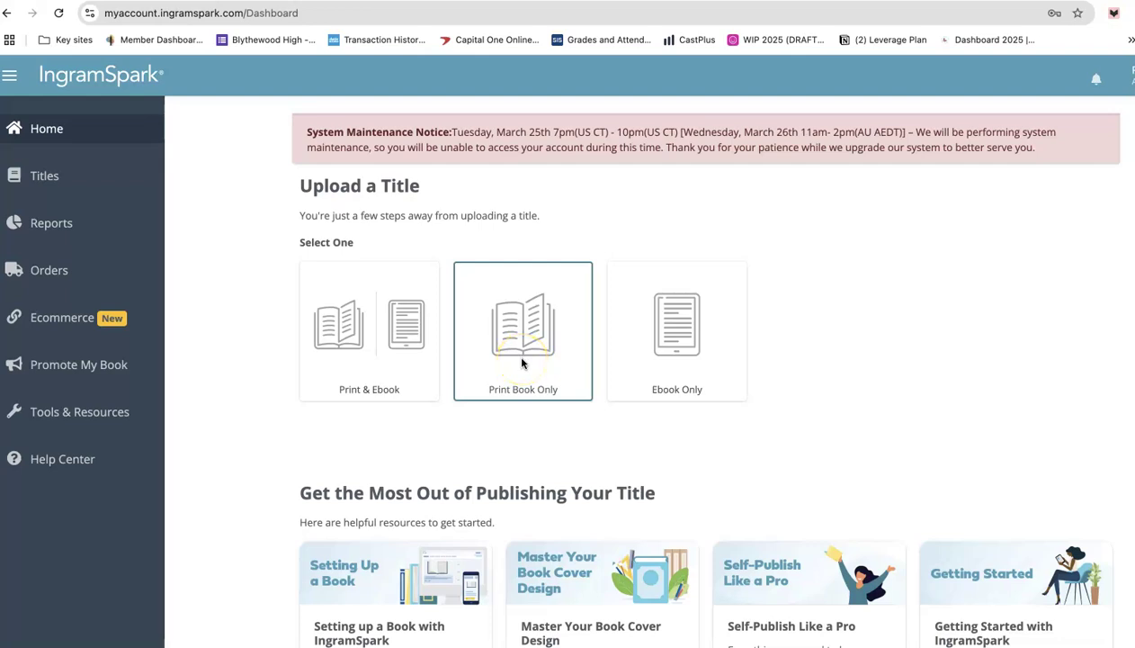
pyautogui.click(707, 381)
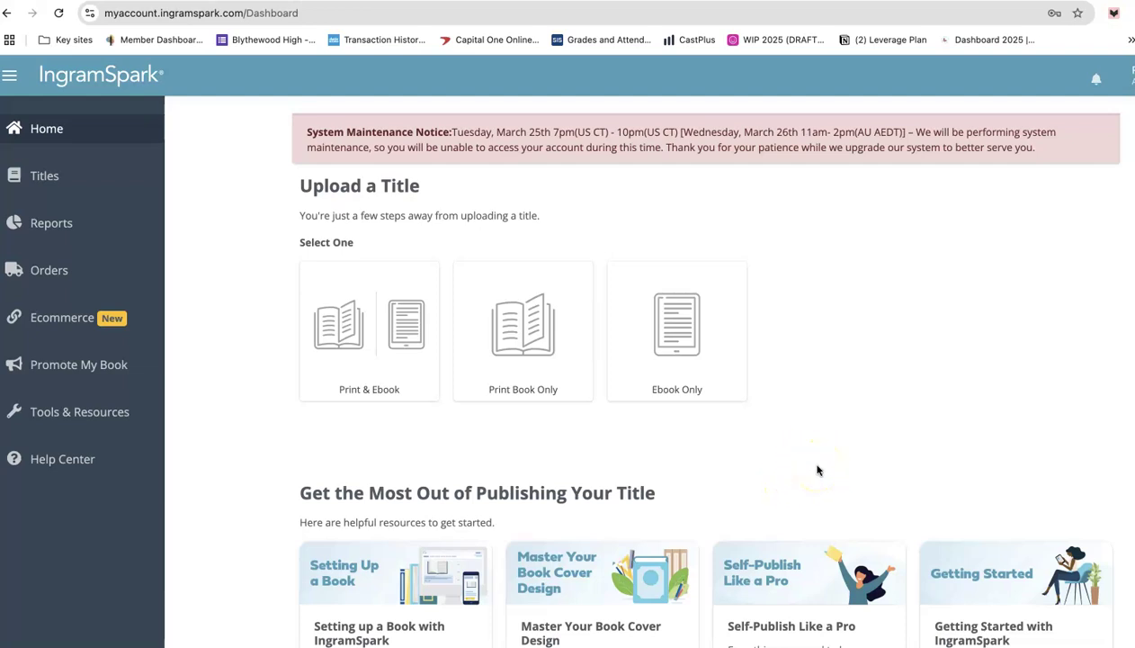
pyautogui.scroll(-3, 818, 470)
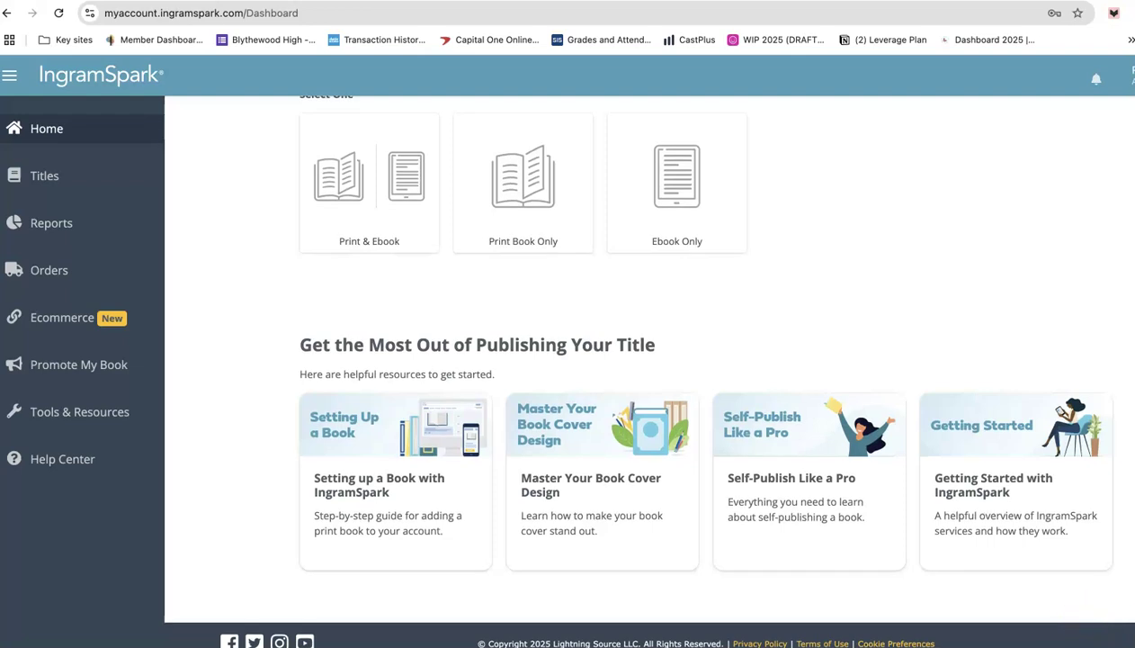
pyautogui.click(614, 295)
pyautogui.click(118, 6)
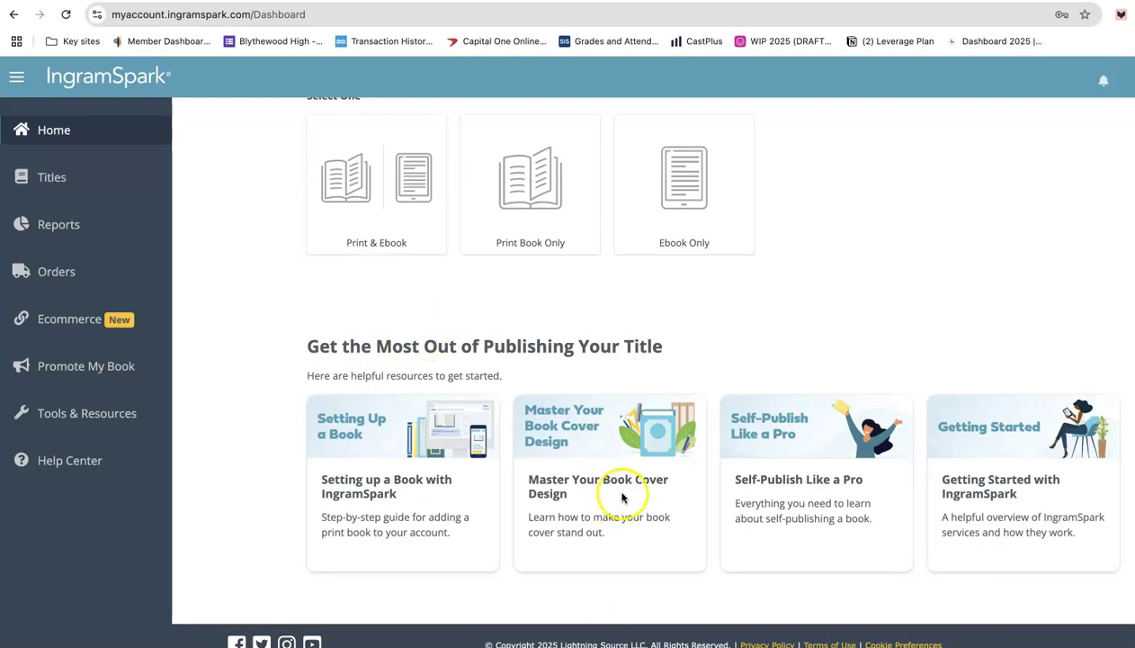
# Start uploading a new title as Print Book Only
pyautogui.scroll(3, 652, 515)
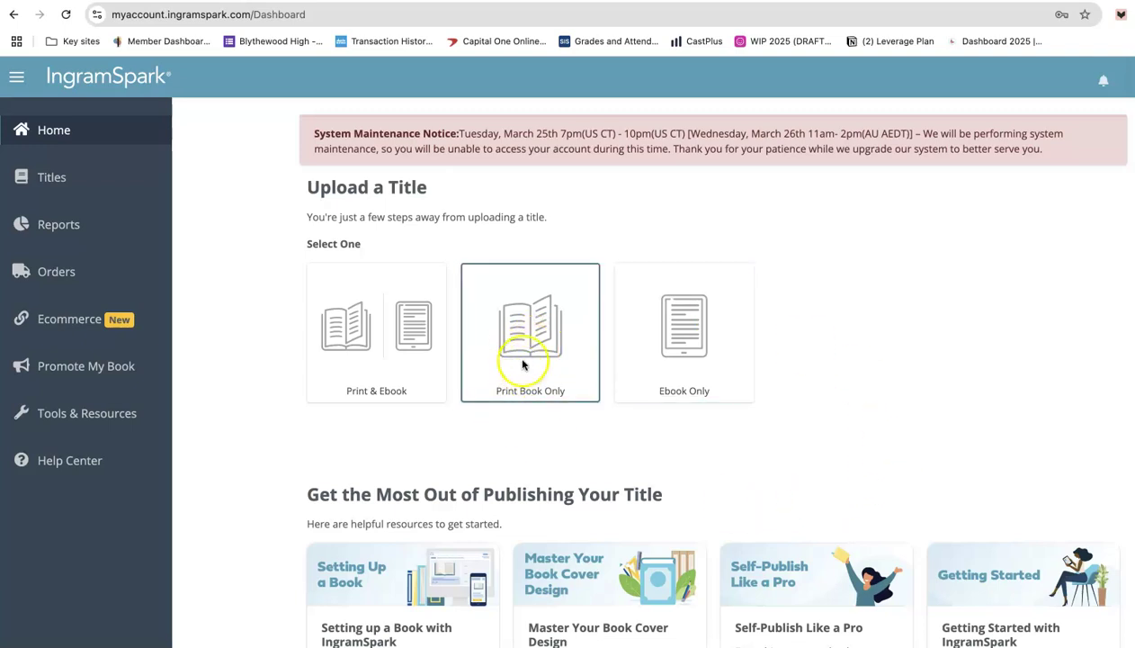
pyautogui.click(514, 367)
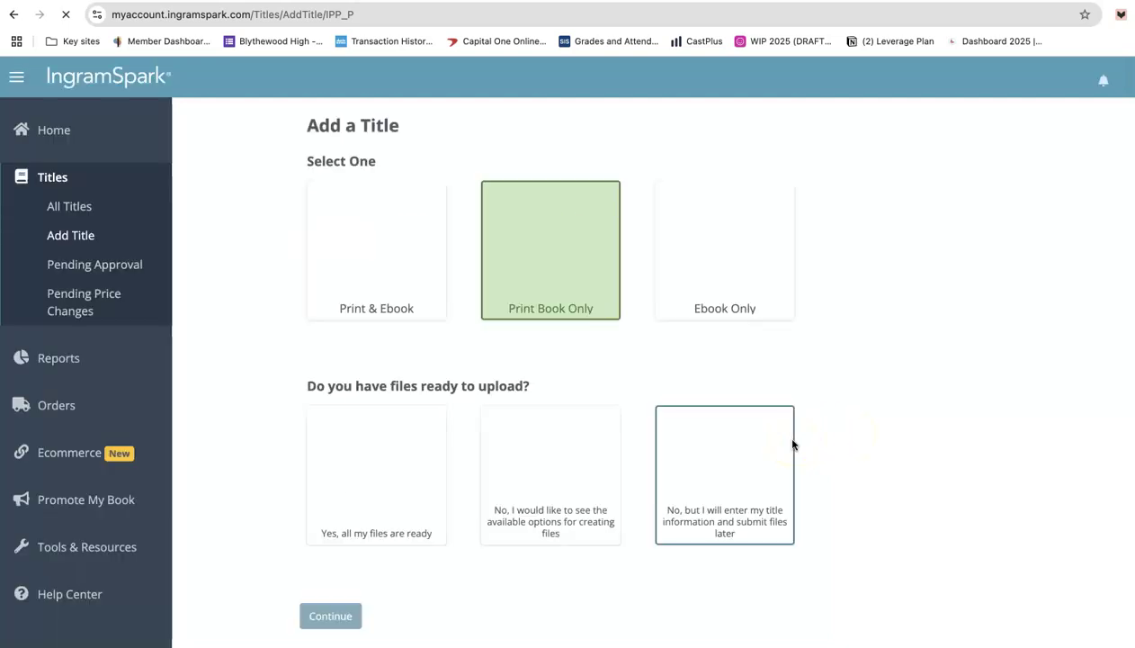
# Declare that all files are ready and confirm having both the print jacket/cover PDF and the print interior PDF
pyautogui.scroll(-2, 831, 437)
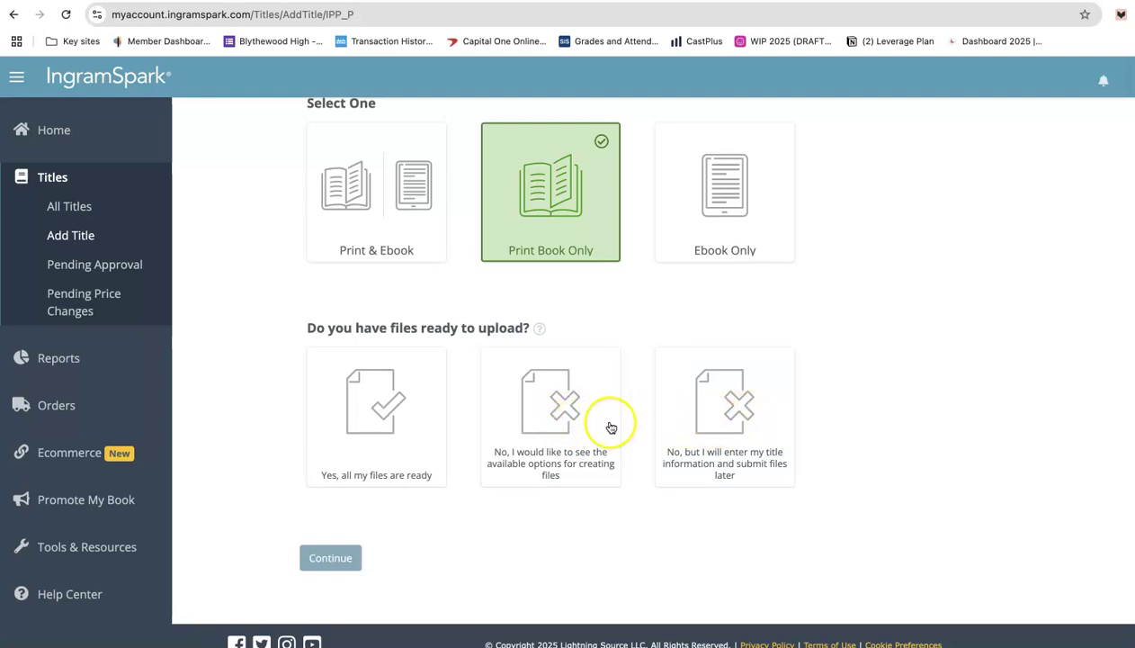
pyautogui.click(397, 404)
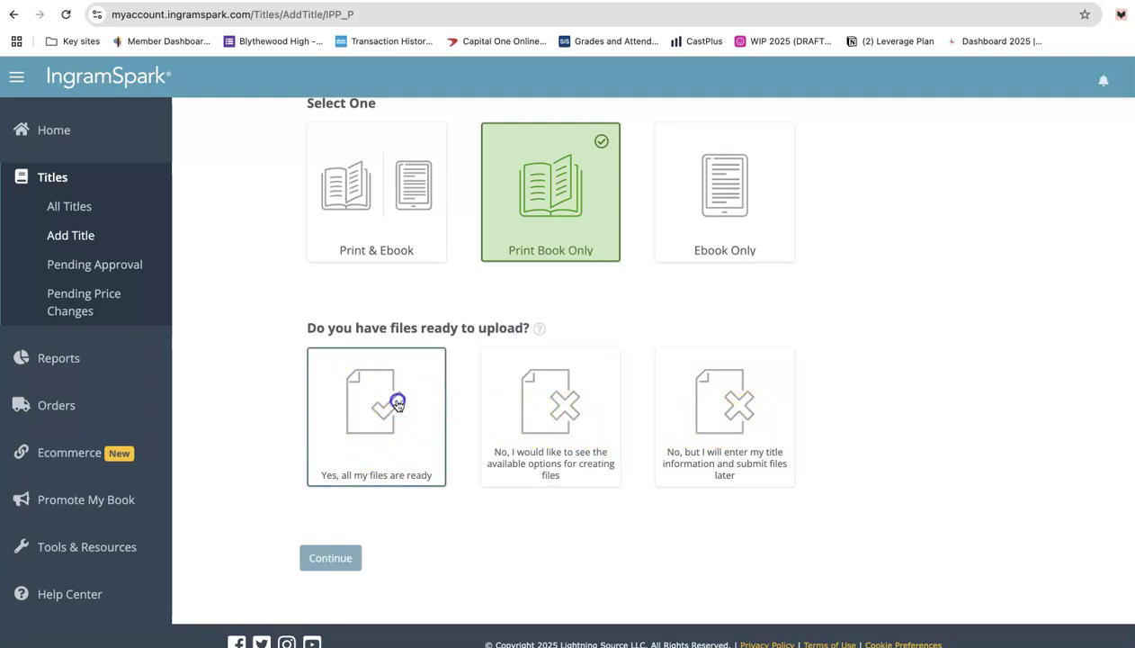
pyautogui.scroll(-2, 911, 487)
pyautogui.scroll(-2, 911, 486)
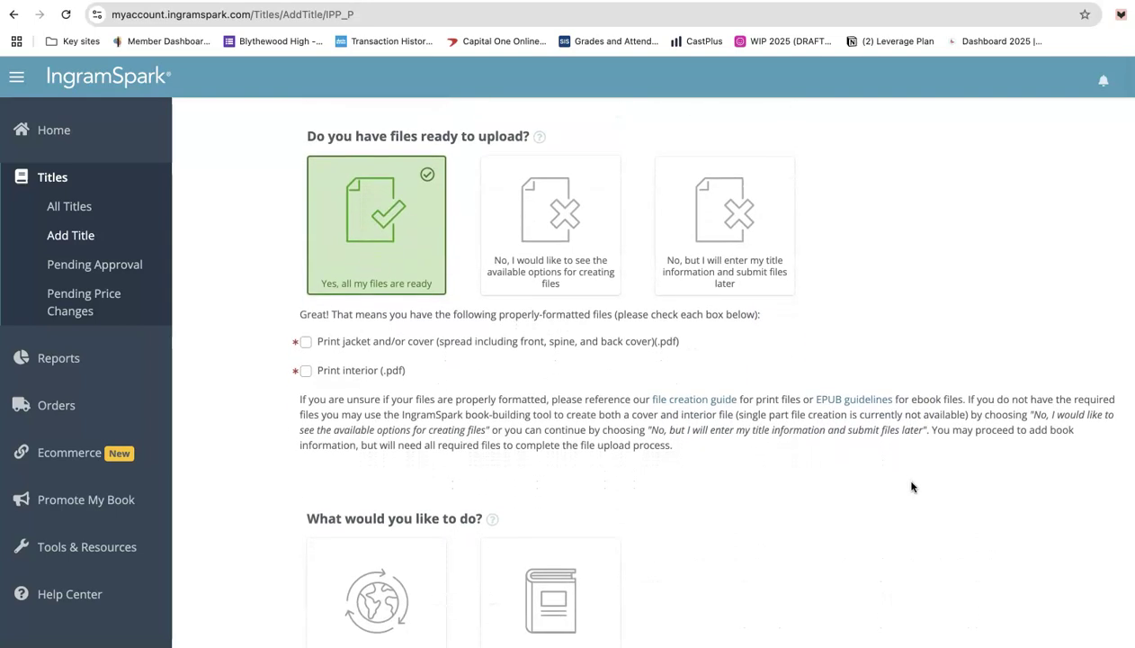
pyautogui.click(306, 341)
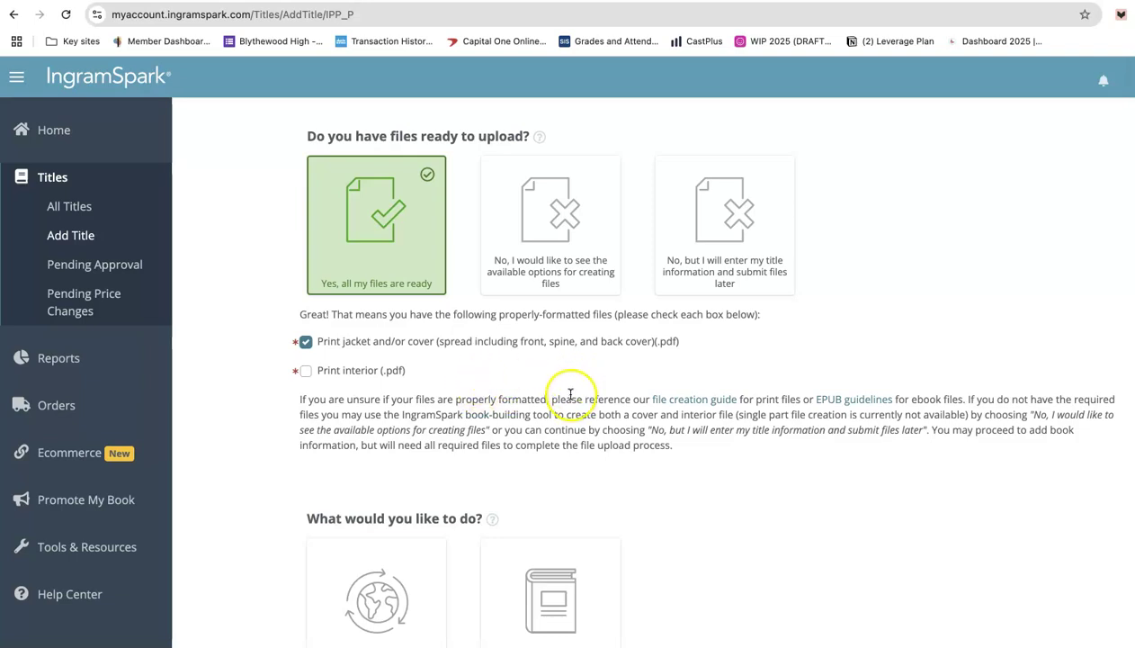
pyautogui.scroll(-1, 563, 389)
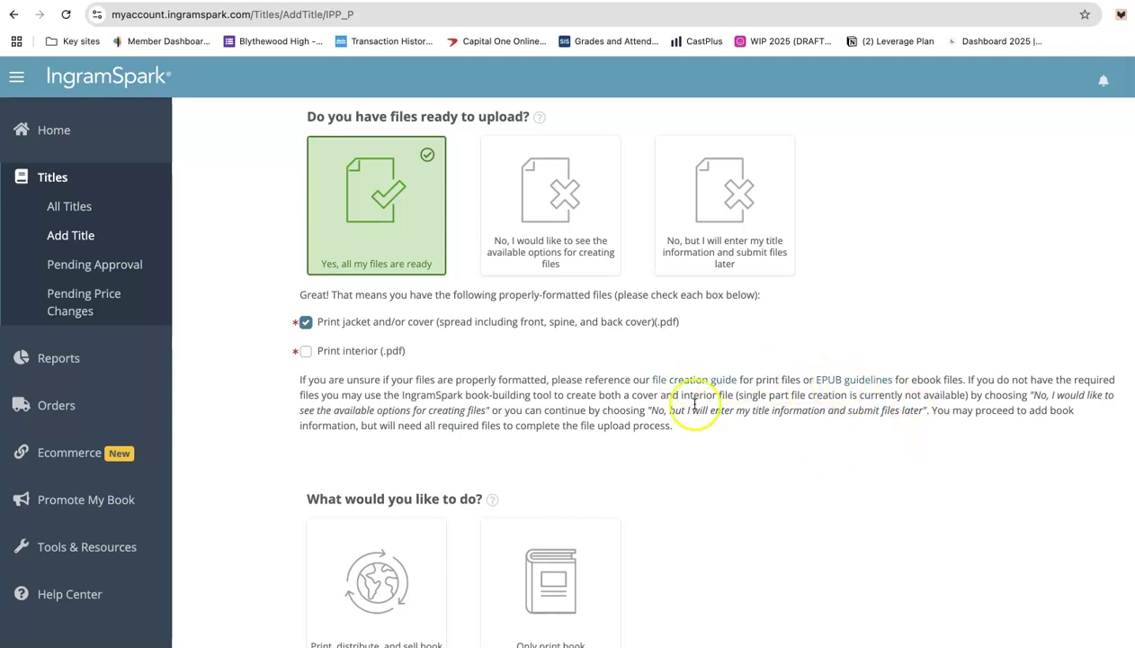
pyautogui.scroll(-2, 539, 408)
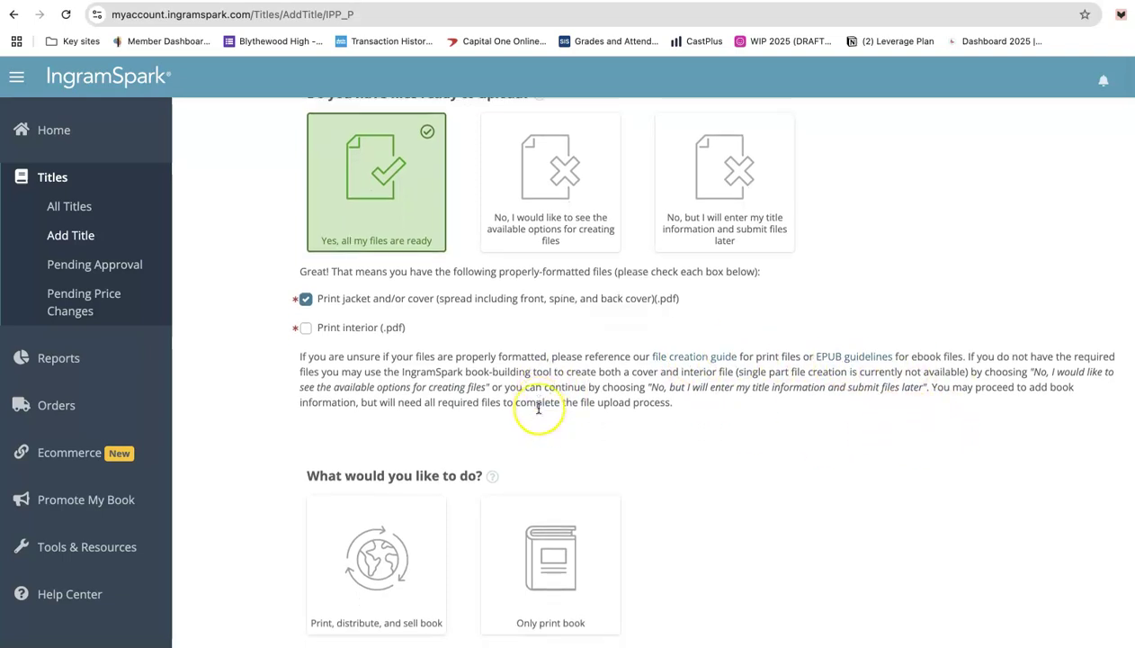
pyautogui.scroll(1, 531, 406)
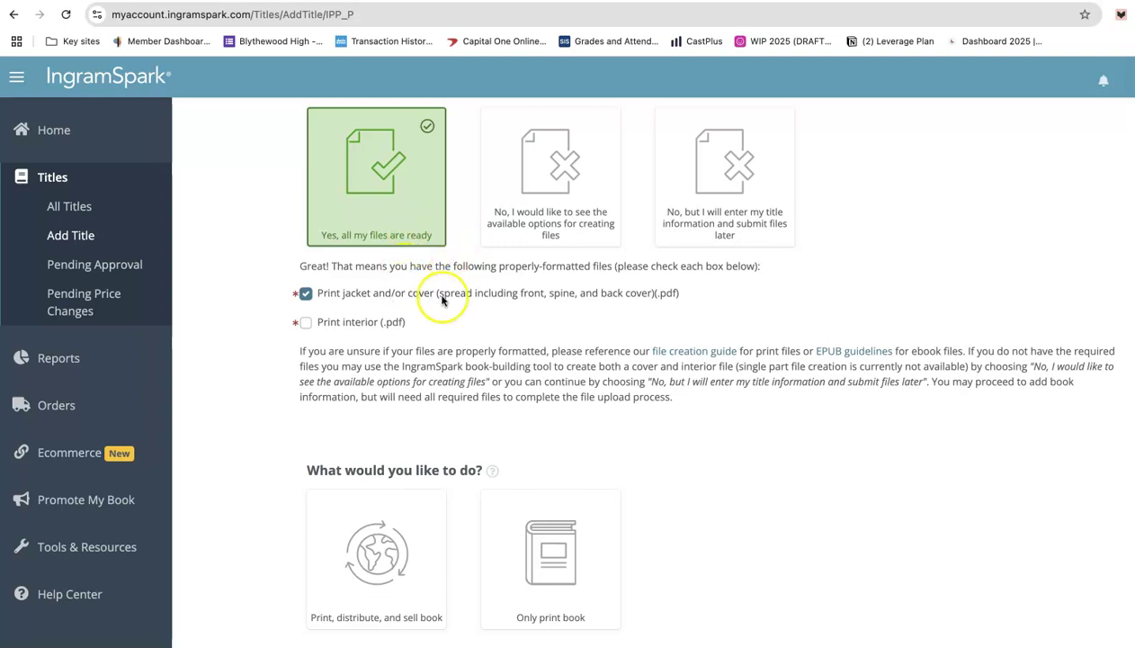
pyautogui.click(305, 322)
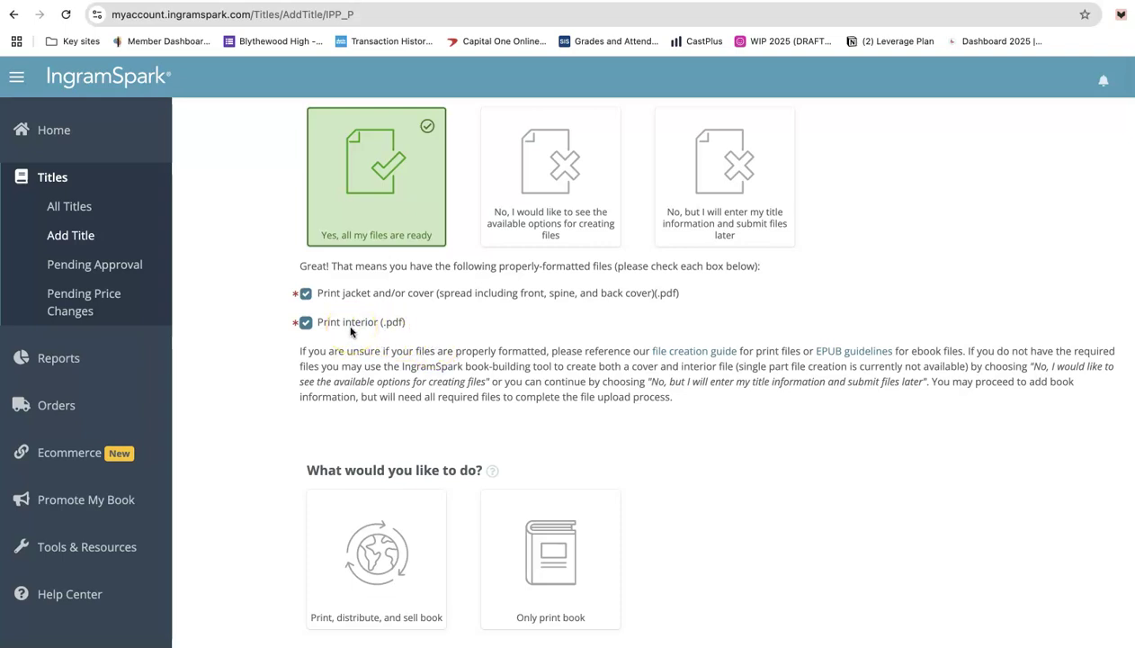
# Choose to print, distribute, and sell the book, and continue to the title information form
pyautogui.scroll(-3, 351, 331)
pyautogui.click(357, 243)
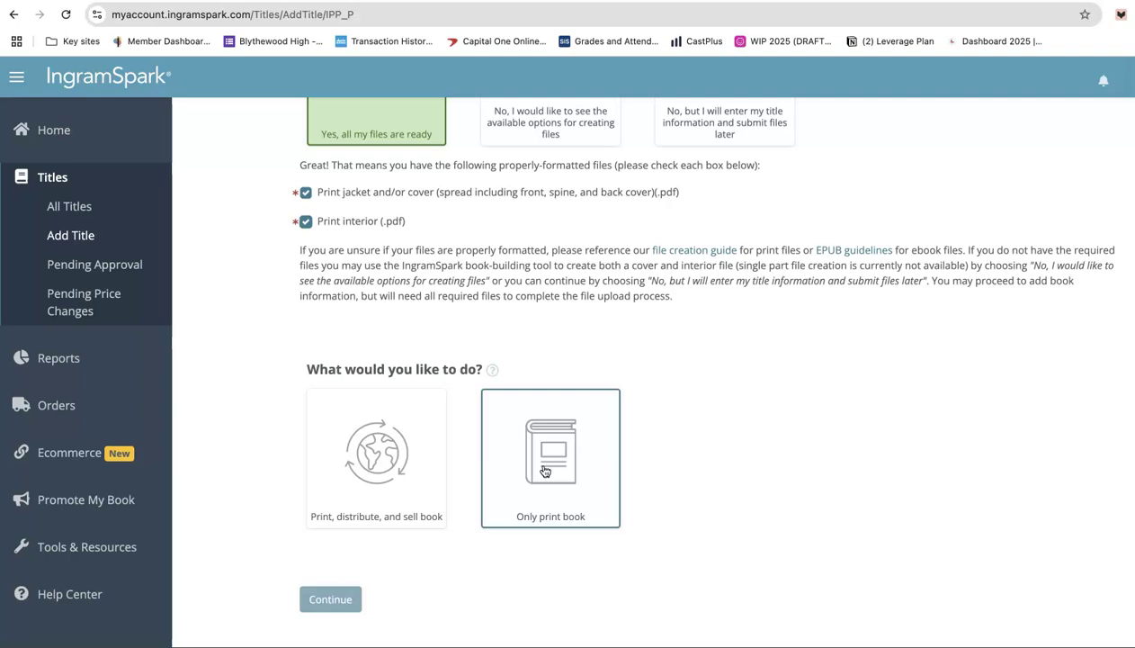
pyautogui.click(394, 468)
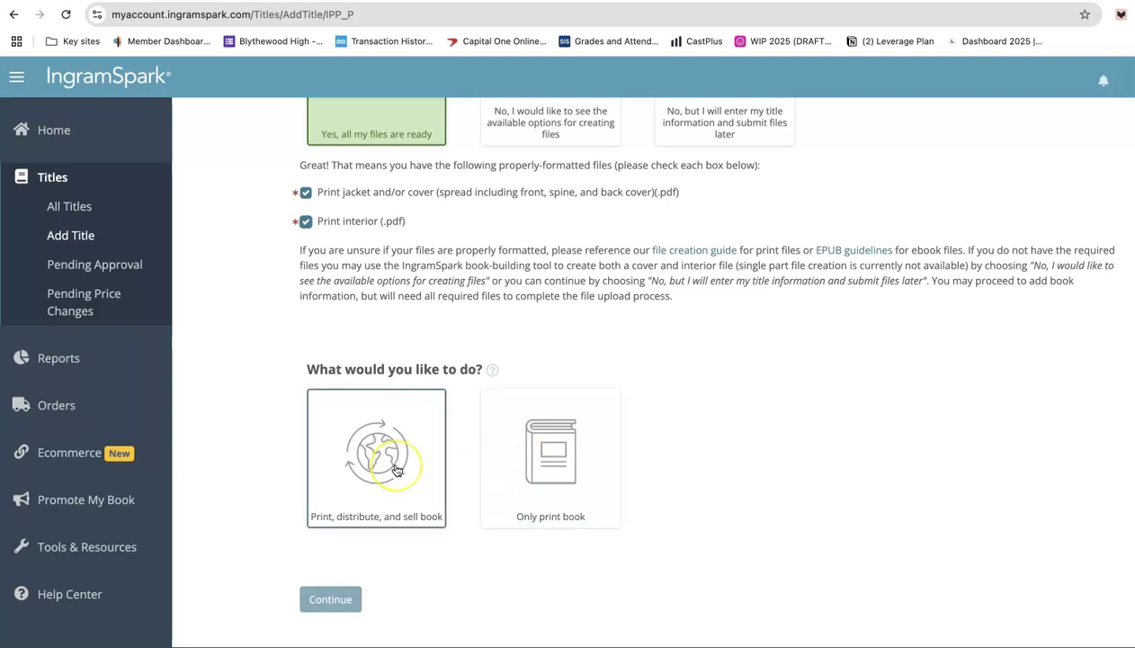
pyautogui.click(396, 469)
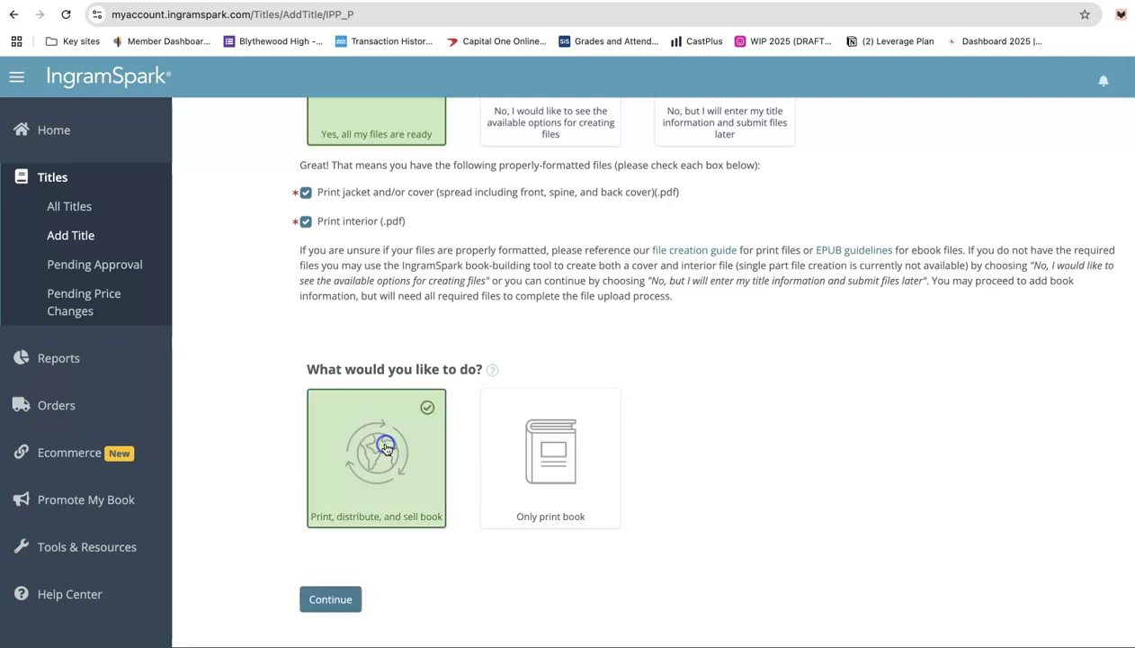
pyautogui.click(334, 598)
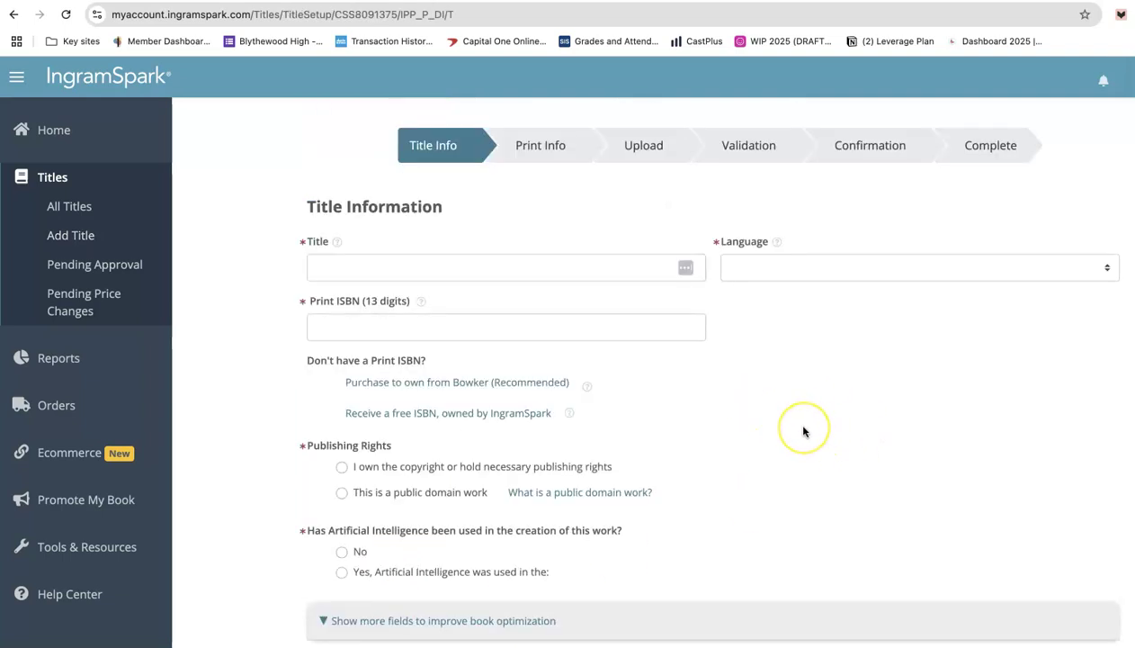
# Set the title's language to English in the Title Information form
pyautogui.scroll(-1, 803, 432)
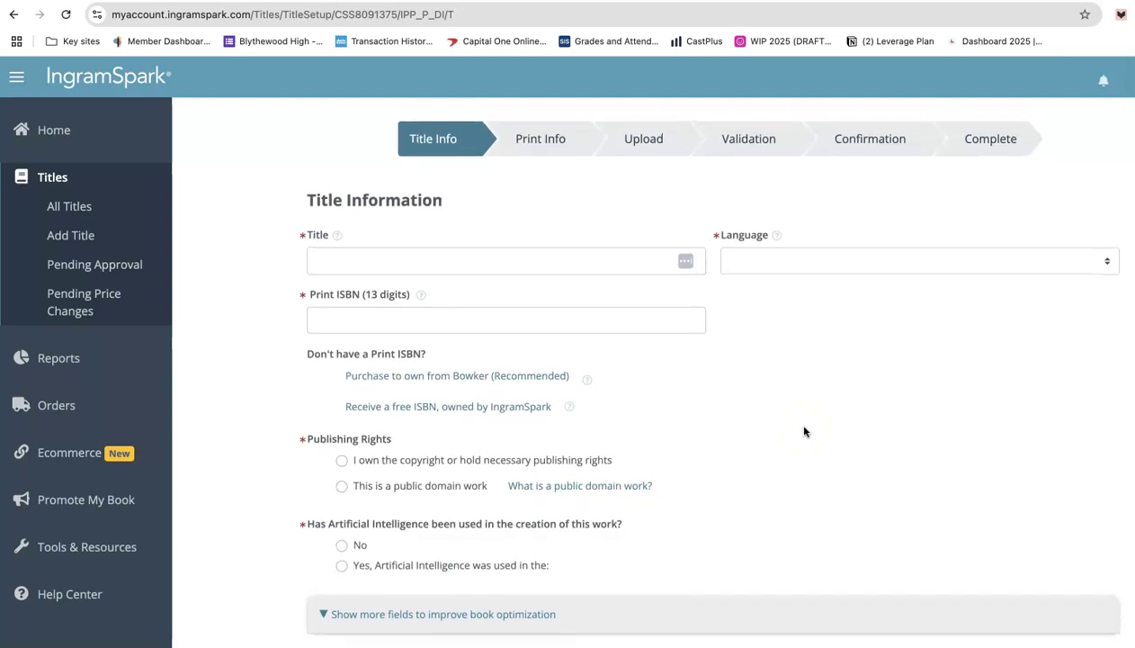
pyautogui.scroll(-1, 805, 431)
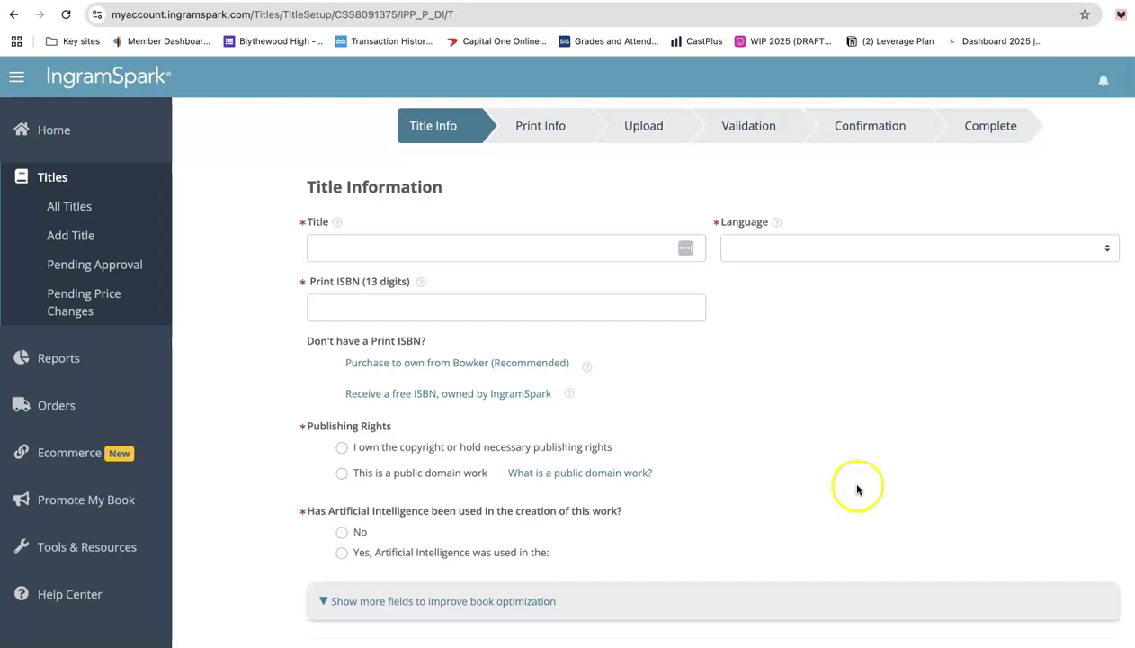
pyautogui.scroll(-3, 845, 494)
pyautogui.scroll(2, 842, 494)
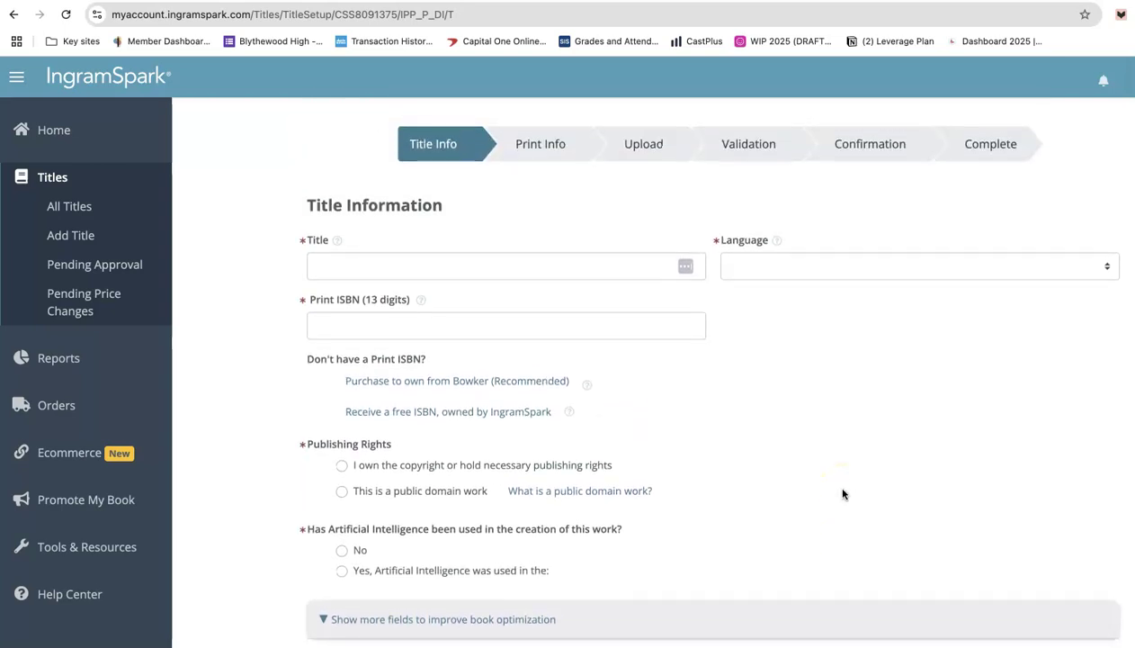
pyautogui.scroll(-1, 843, 494)
pyautogui.scroll(1, 843, 494)
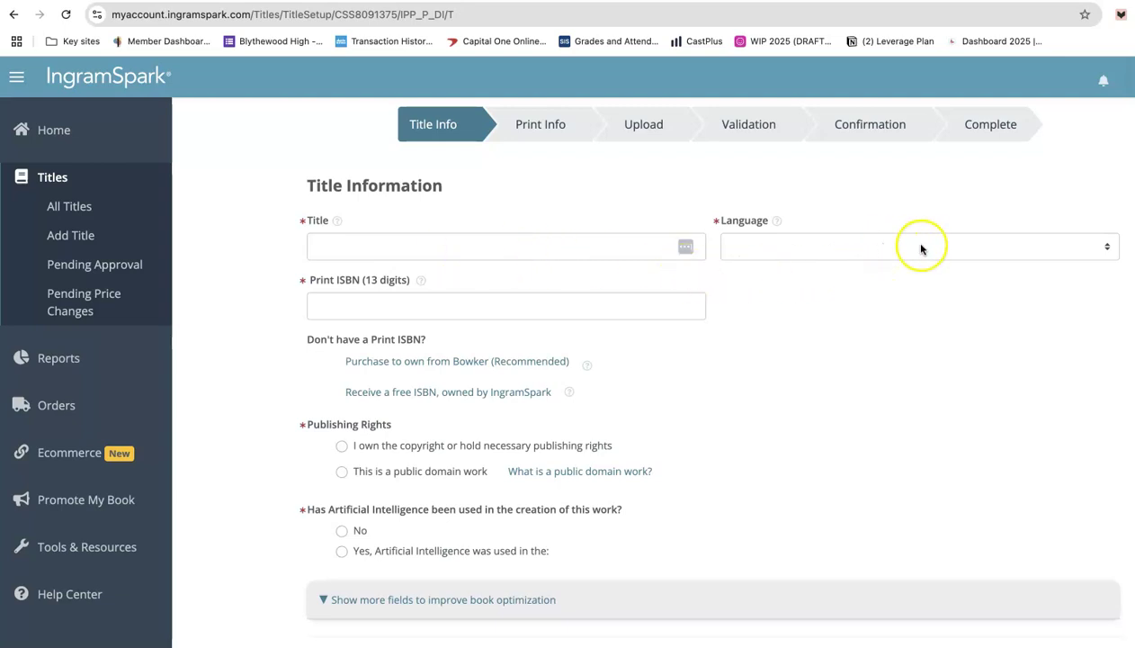
pyautogui.click(1107, 247)
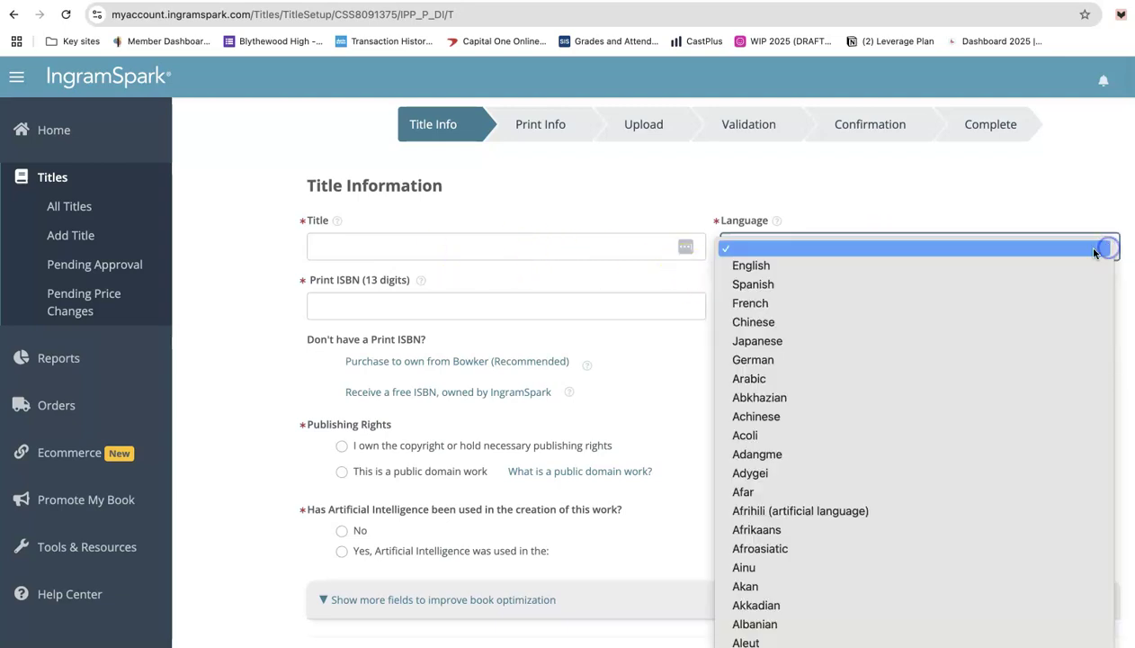
pyautogui.click(854, 266)
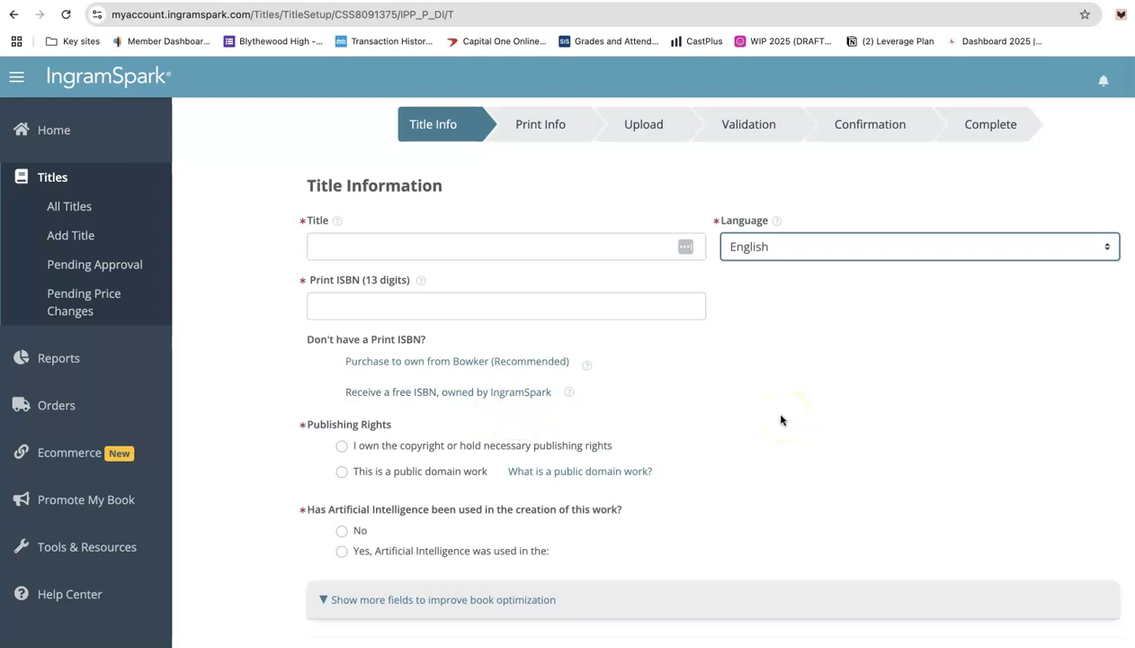
# Declare ownership of the copyright or publishing rights and confirm that the title does not include any of the listed restricted content
pyautogui.scroll(-2, 779, 418)
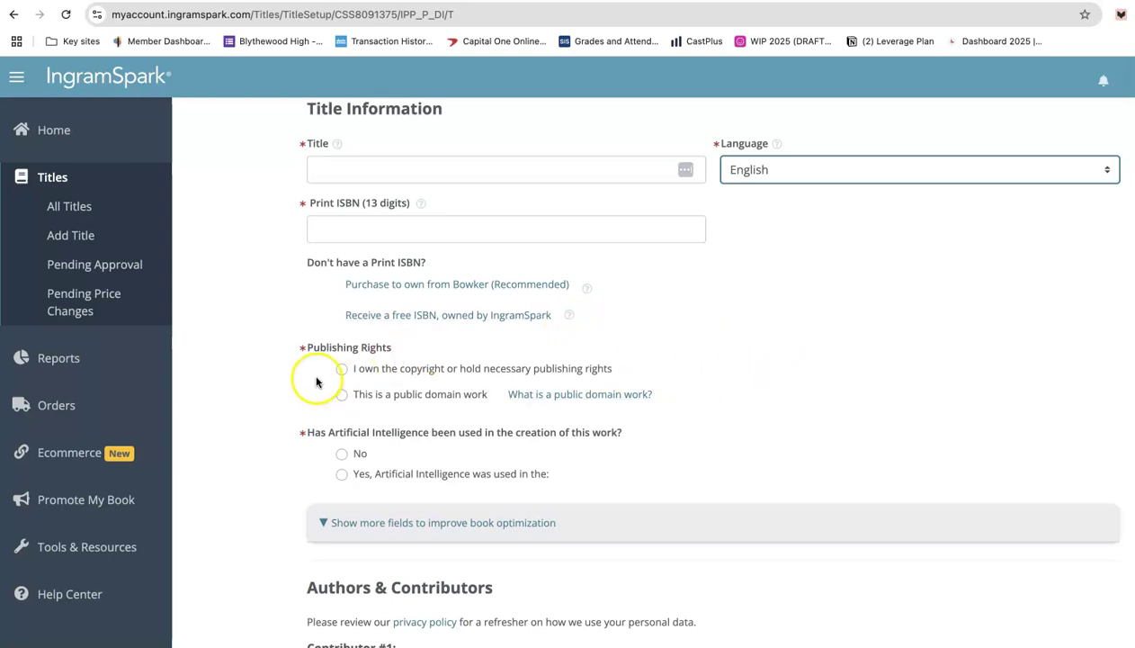
pyautogui.click(341, 369)
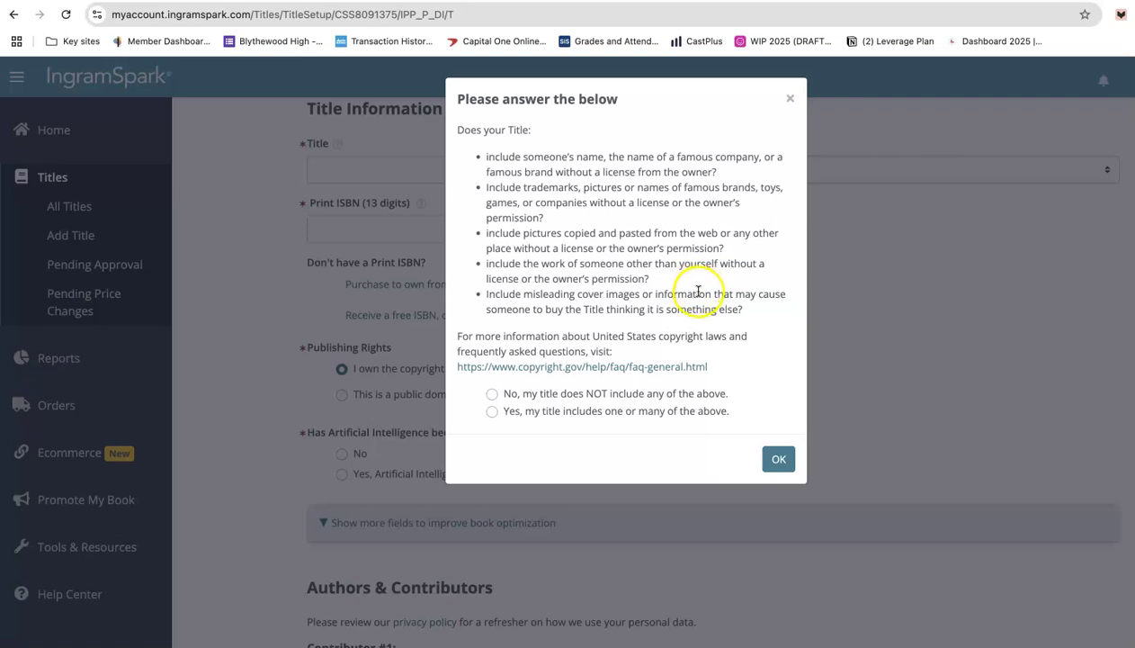
pyautogui.click(491, 393)
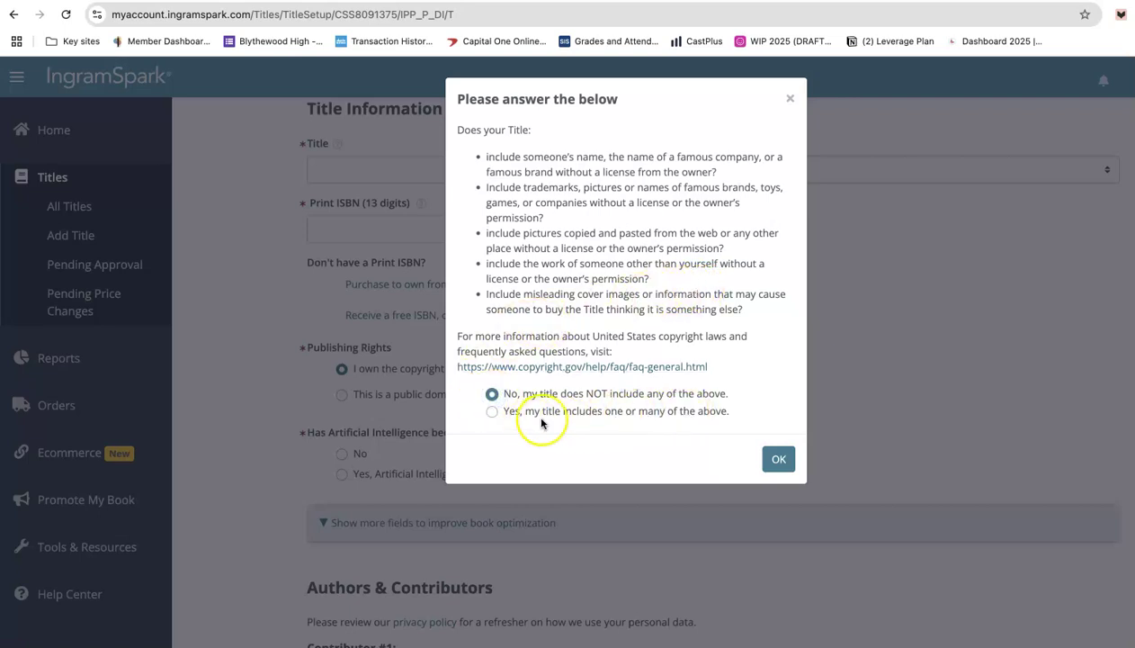
pyautogui.click(778, 461)
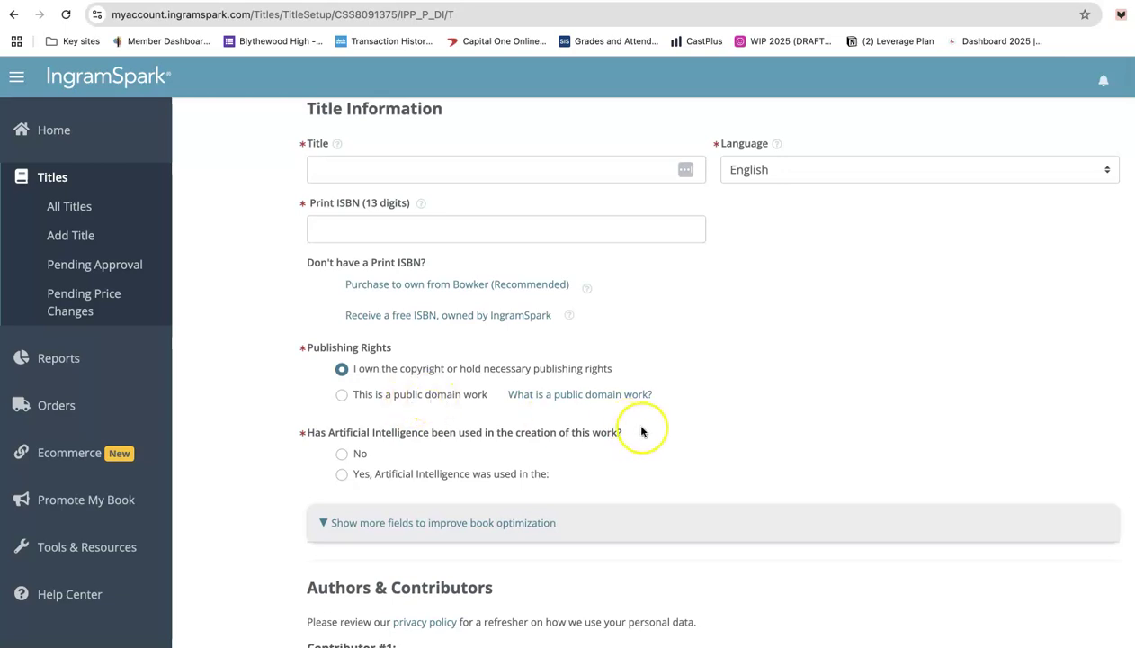
# Answer No to the artificial intelligence question and expand the optional title fields for book optimization
pyautogui.scroll(-2, 642, 432)
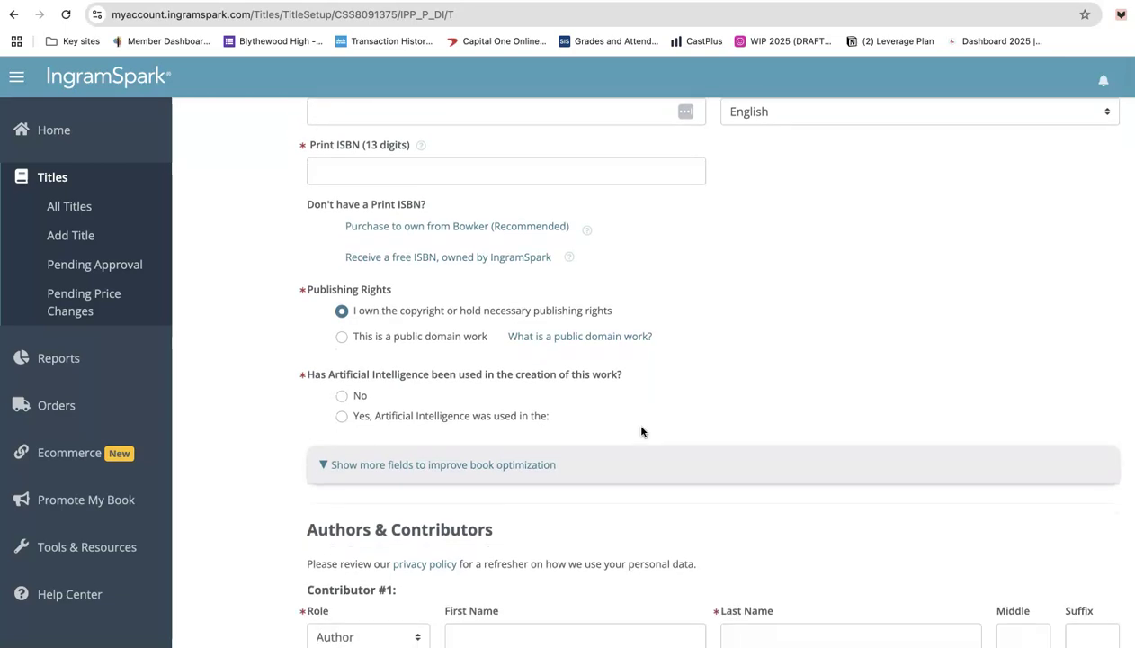
pyautogui.scroll(1, 642, 432)
pyautogui.click(644, 432)
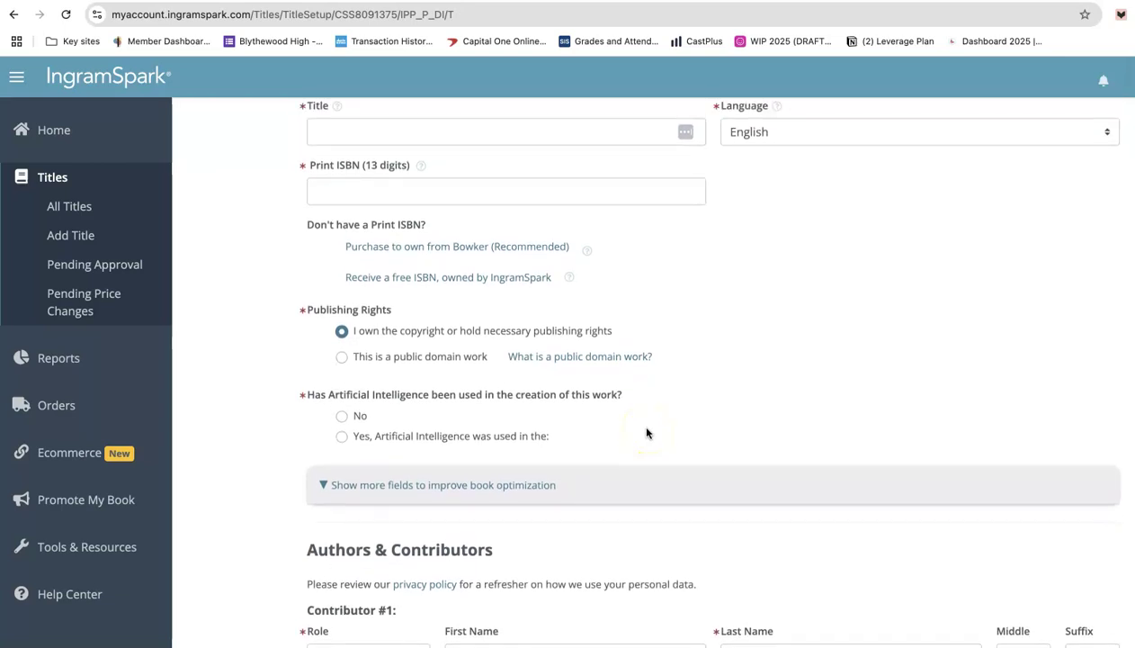
pyautogui.click(664, 430)
pyautogui.scroll(-1, 655, 433)
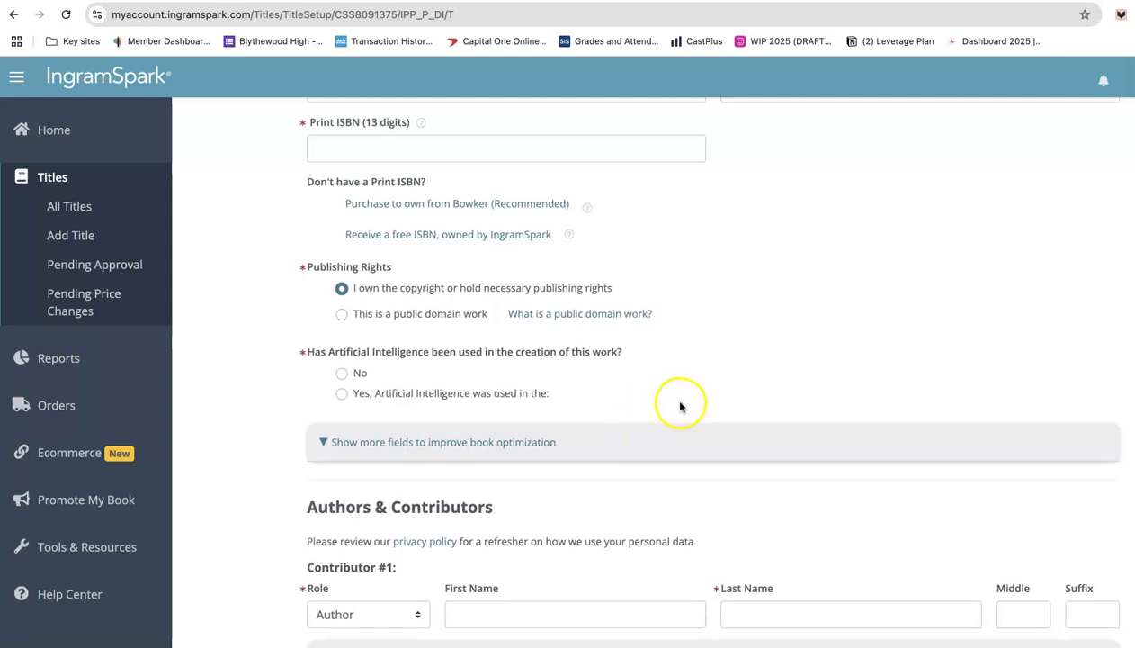
pyautogui.scroll(-1, 679, 400)
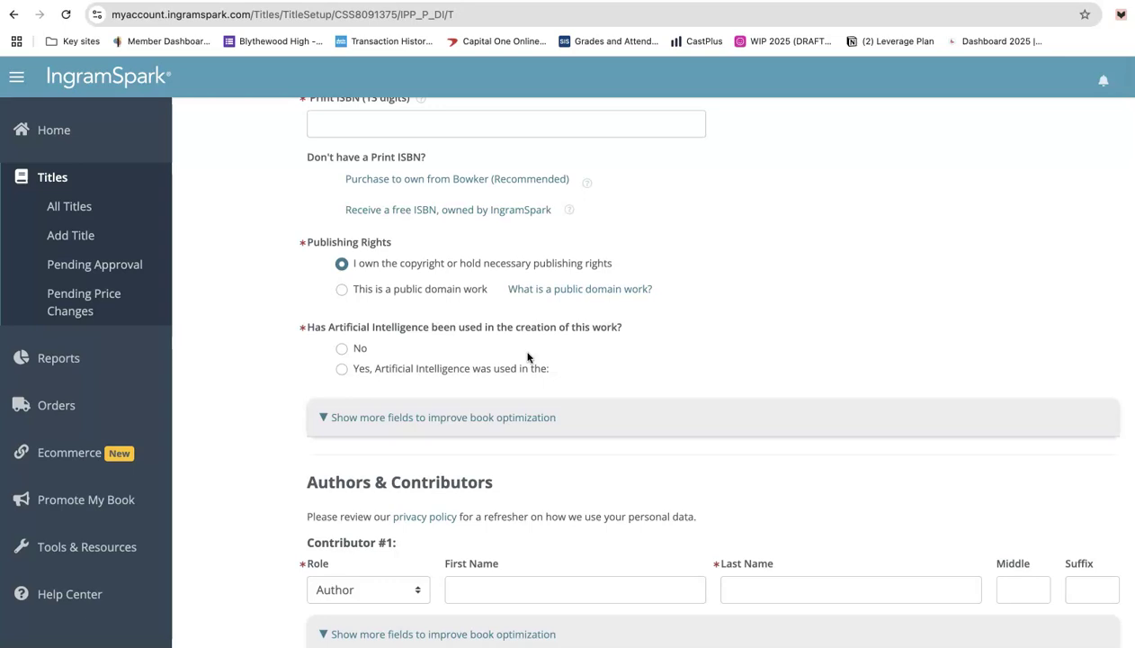
pyautogui.click(342, 349)
pyautogui.scroll(-1, 562, 355)
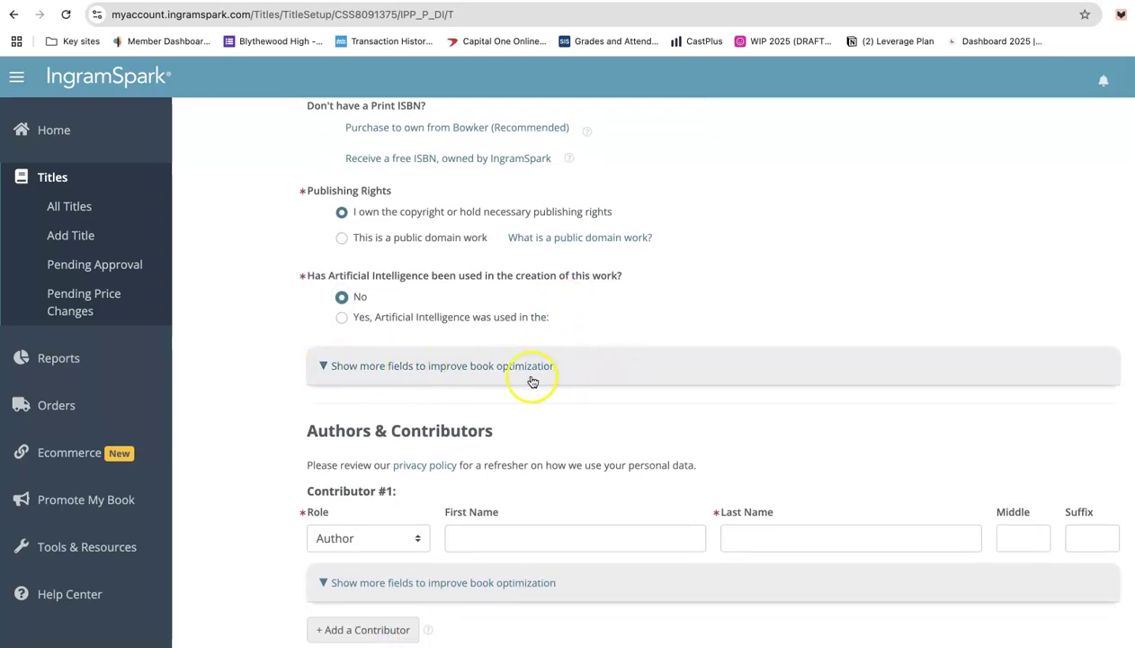
pyautogui.click(324, 366)
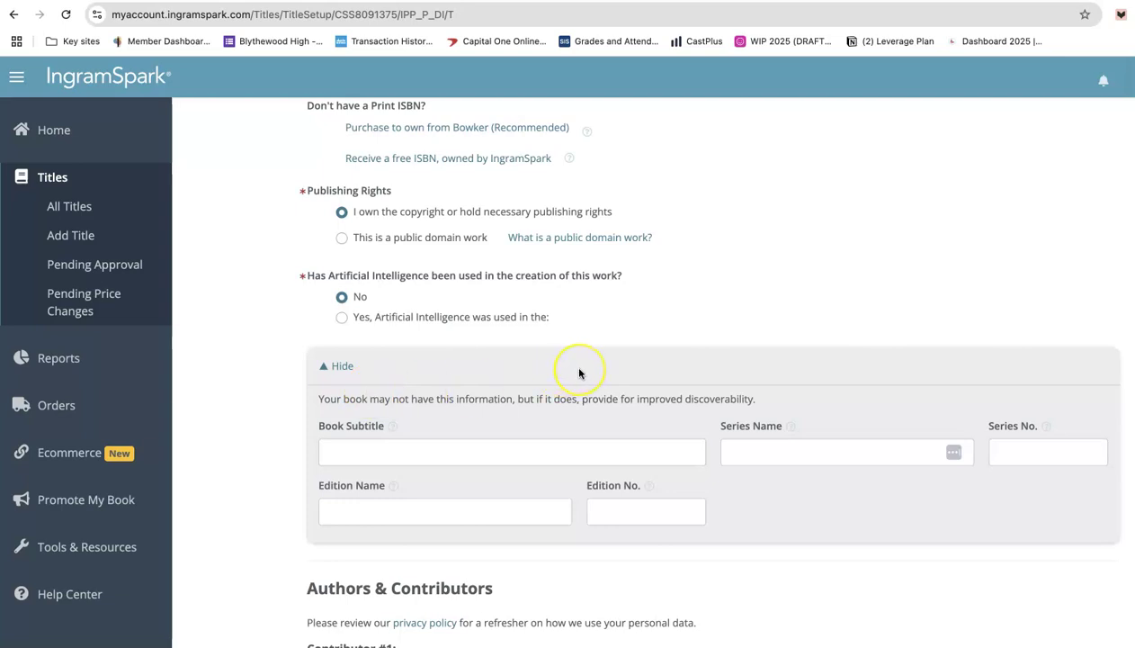
# Expand the optional fields for Contributor #1 and review the location, biography, prior work and affiliations entries
pyautogui.scroll(-1, 570, 364)
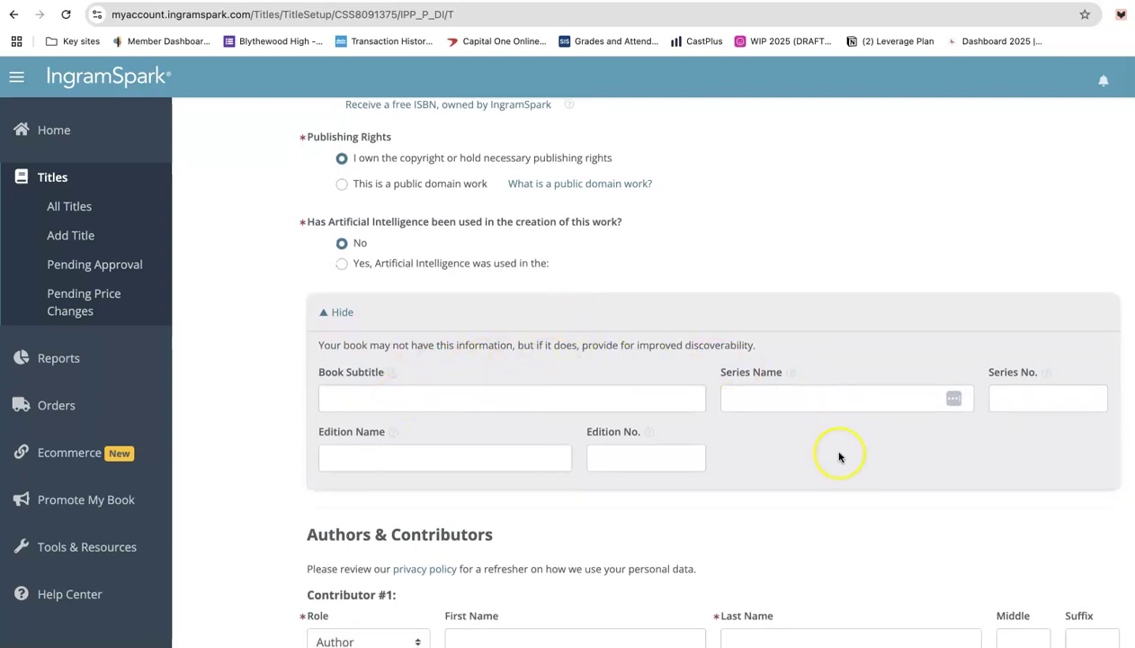
pyautogui.scroll(-5, 770, 440)
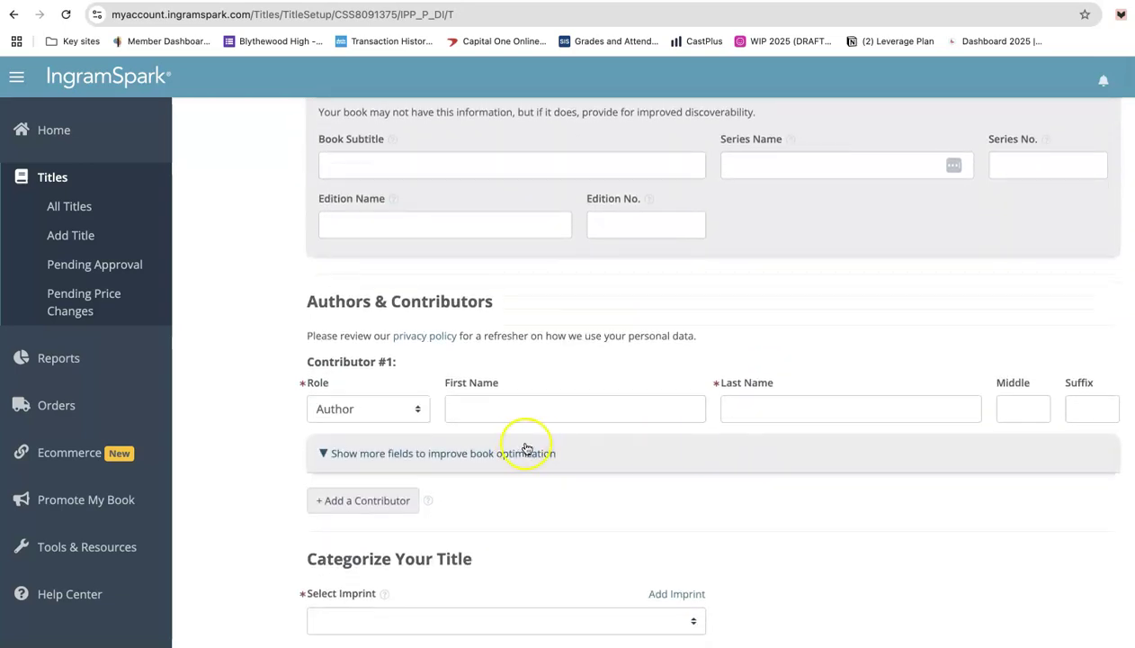
pyautogui.click(322, 455)
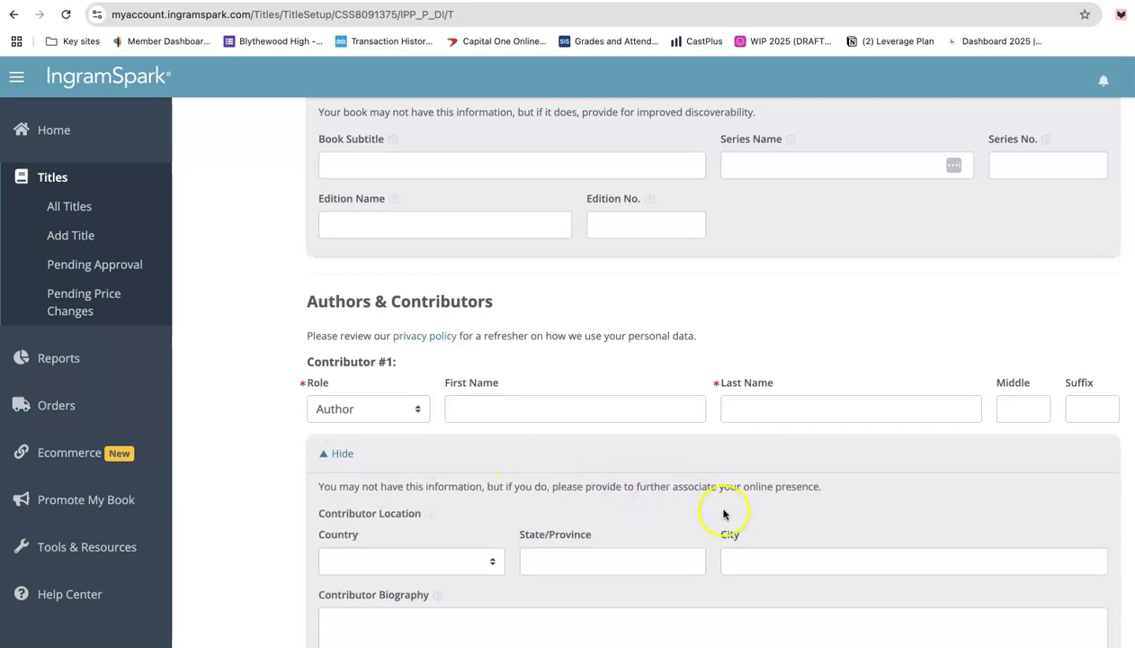
pyautogui.scroll(-4, 724, 513)
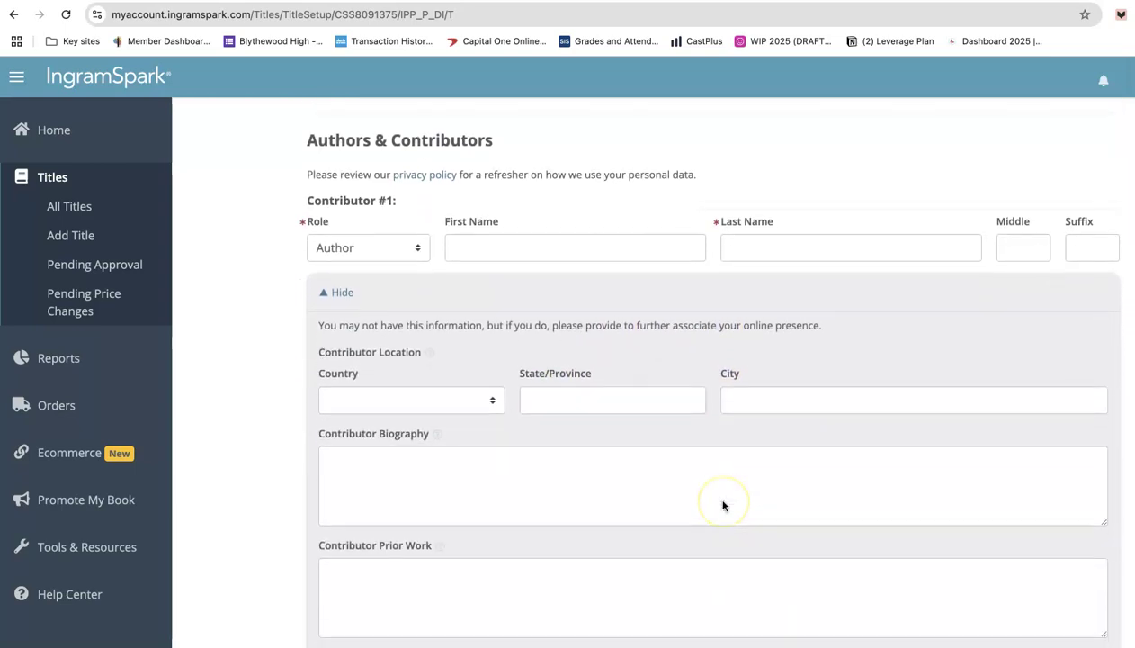
pyautogui.scroll(-3, 724, 506)
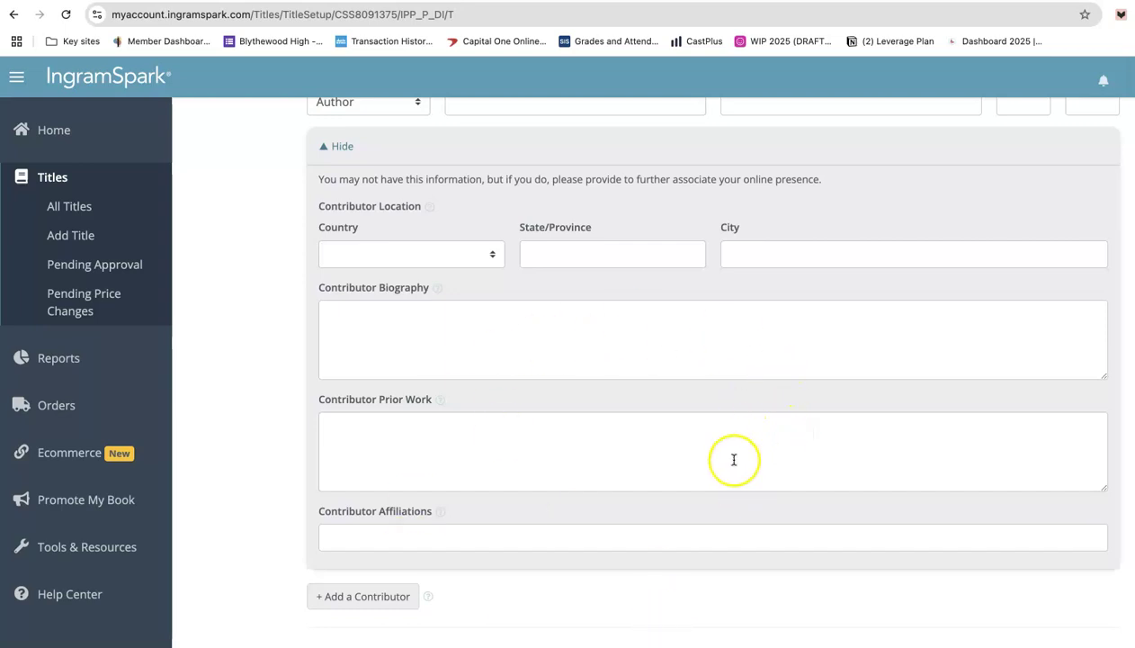
# Add a second contributor to the Authors & Contributors section
pyautogui.scroll(-4, 734, 460)
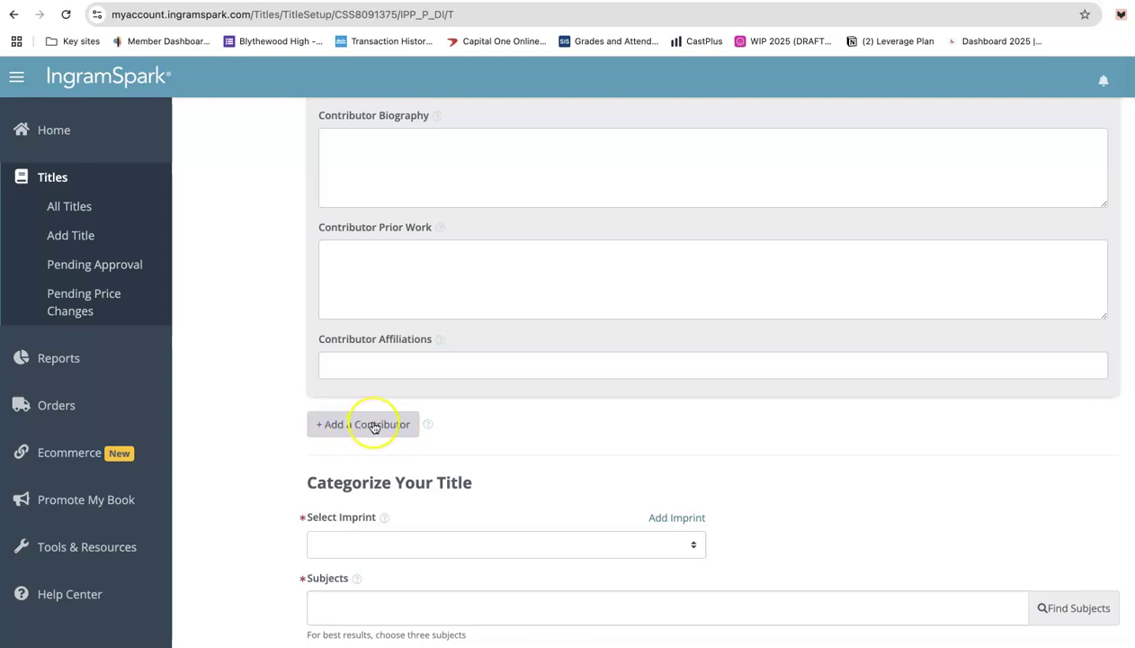
pyautogui.click(374, 426)
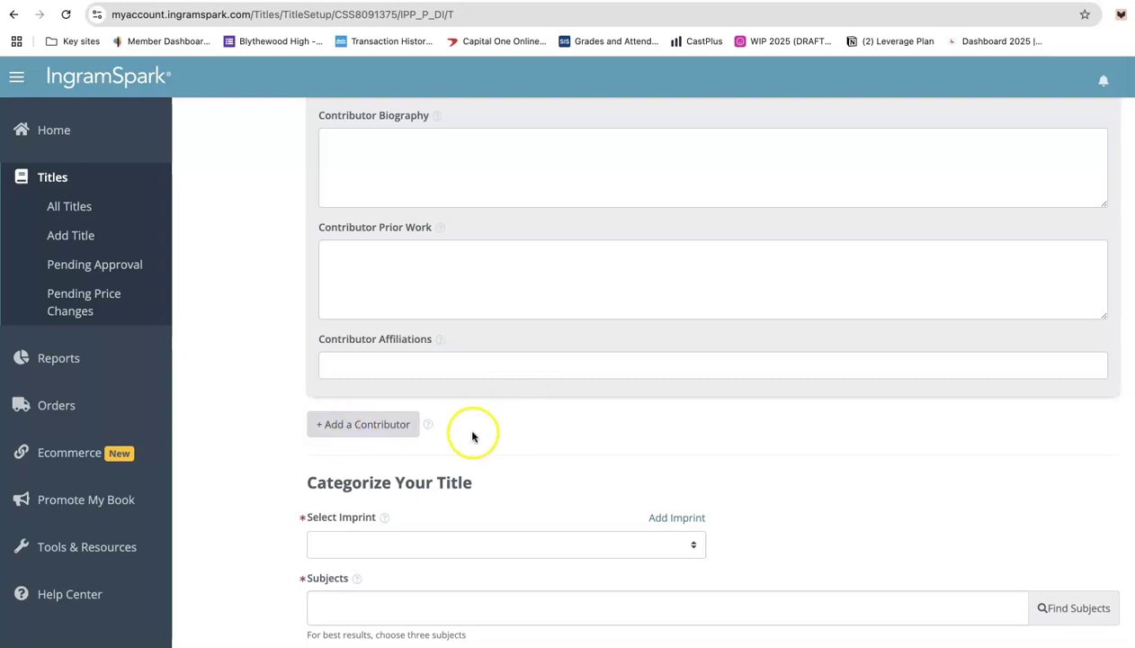
pyautogui.scroll(-2, 512, 440)
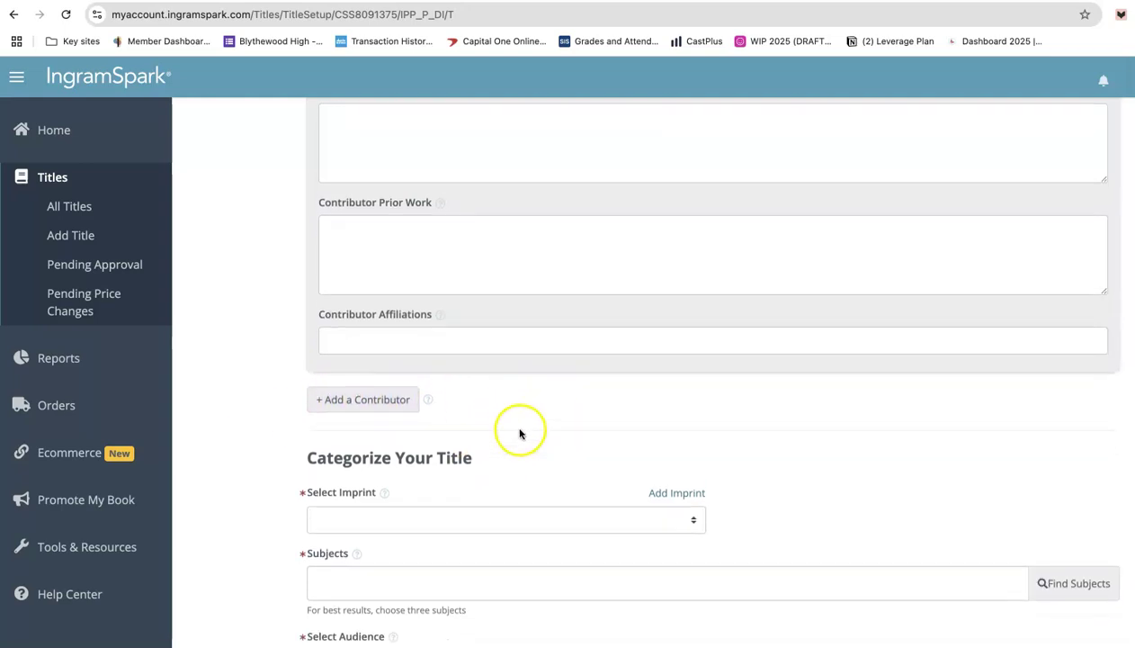
pyautogui.click(367, 368)
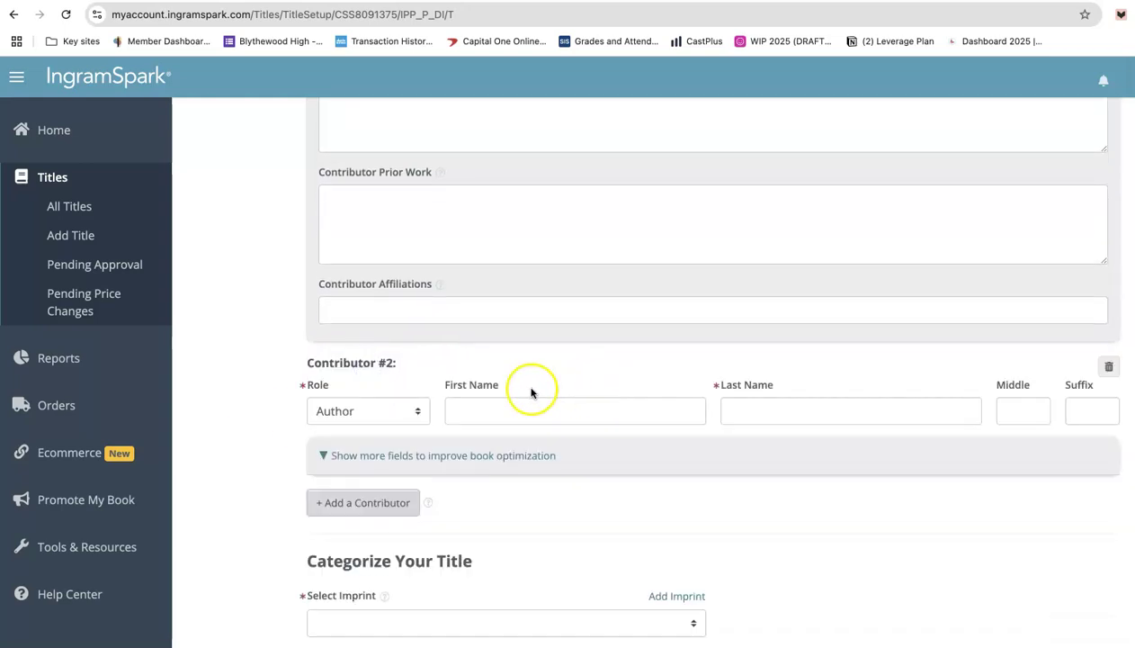
# Review the role options available for Contributor #2 and close the list without changing the role
pyautogui.click(416, 414)
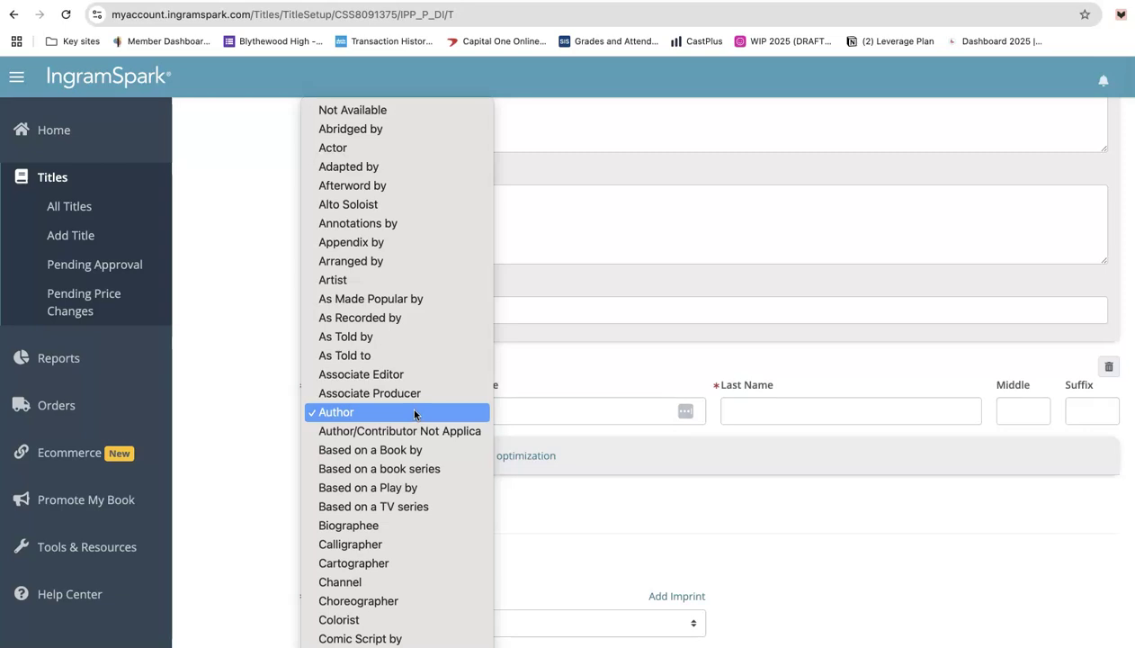
pyautogui.scroll(-1, 412, 416)
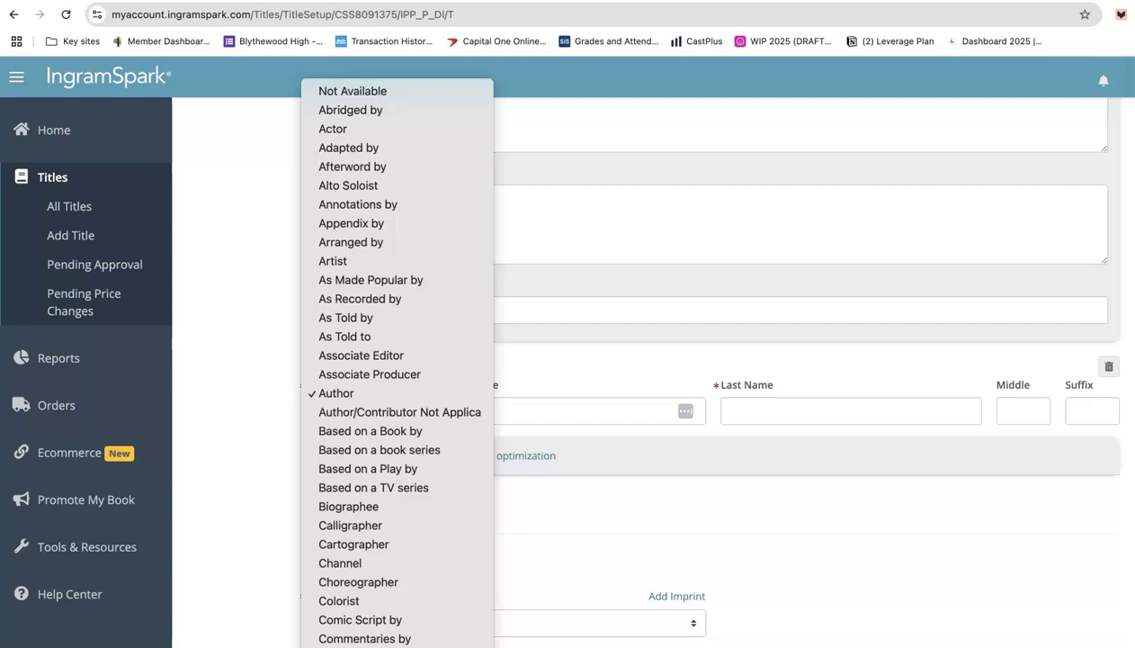
pyautogui.click(671, 512)
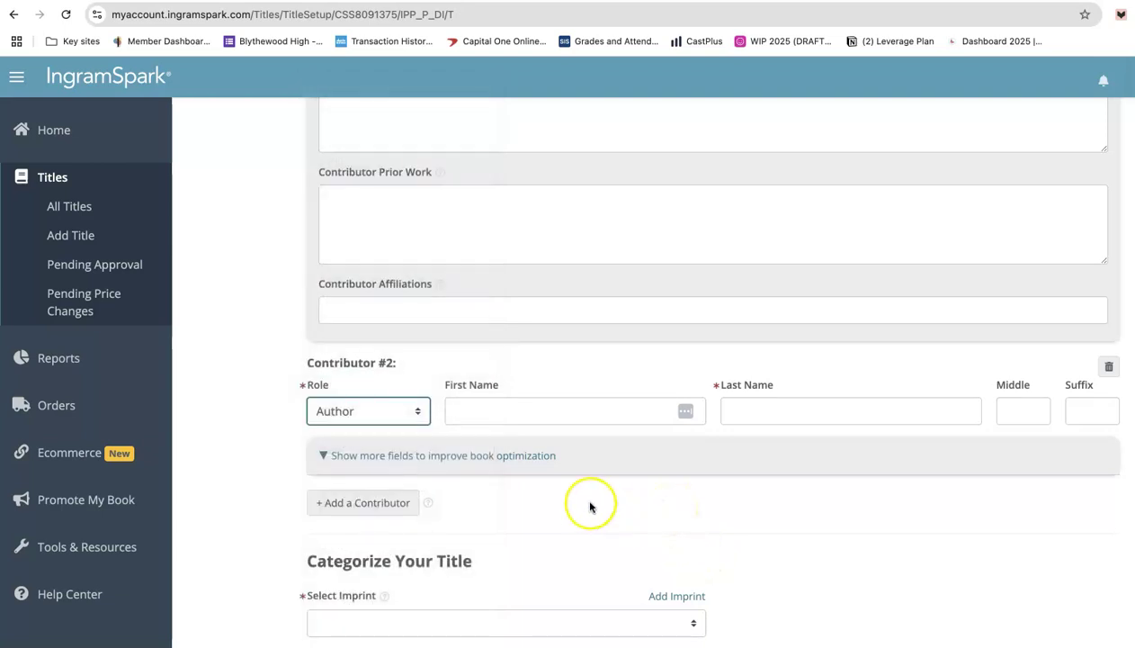
# Read the help for the Select Imprint field in the Categorize Your Title section
pyautogui.scroll(-1, 590, 506)
pyautogui.scroll(-4, 590, 507)
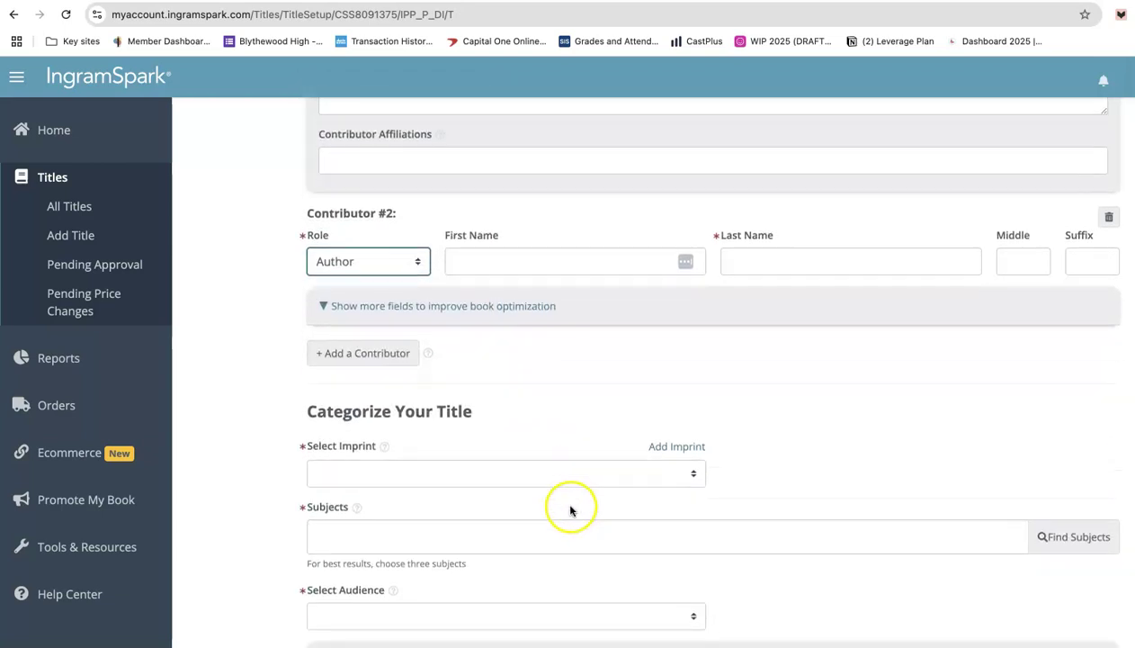
pyautogui.scroll(-2, 570, 510)
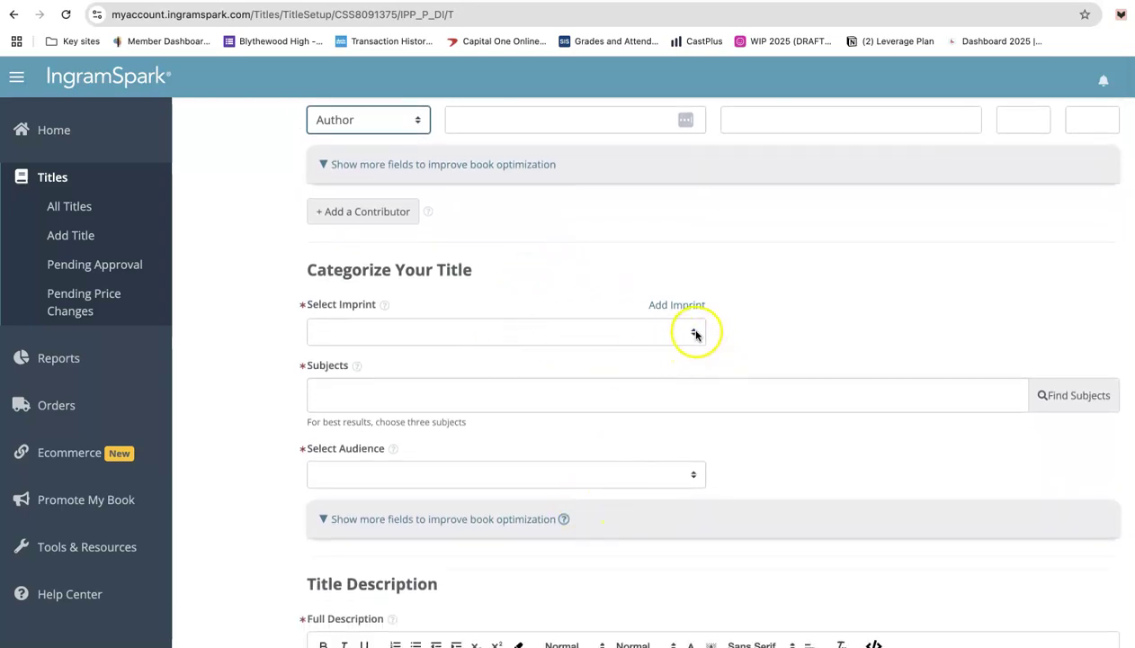
pyautogui.click(384, 307)
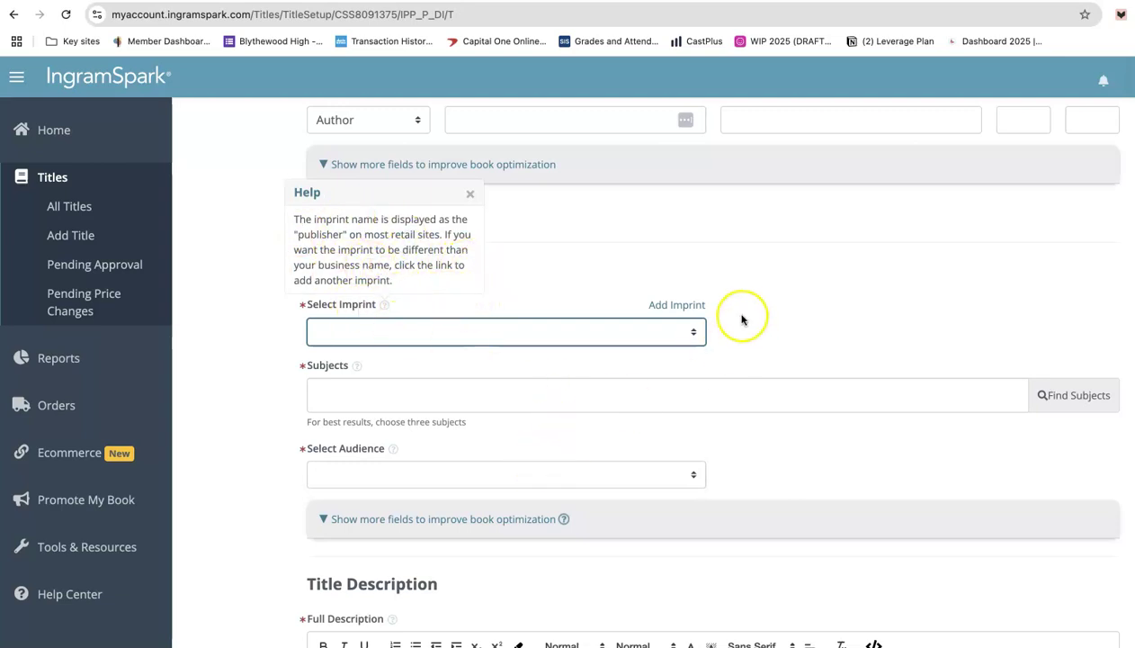
pyautogui.scroll(1, 832, 329)
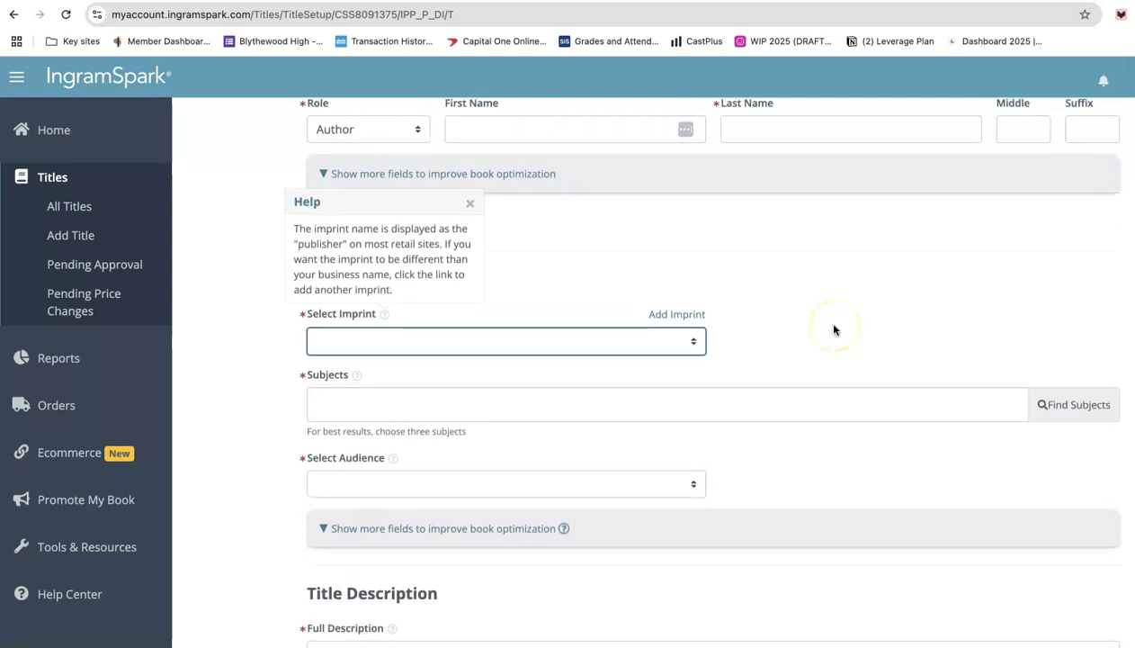
pyautogui.scroll(-3, 806, 327)
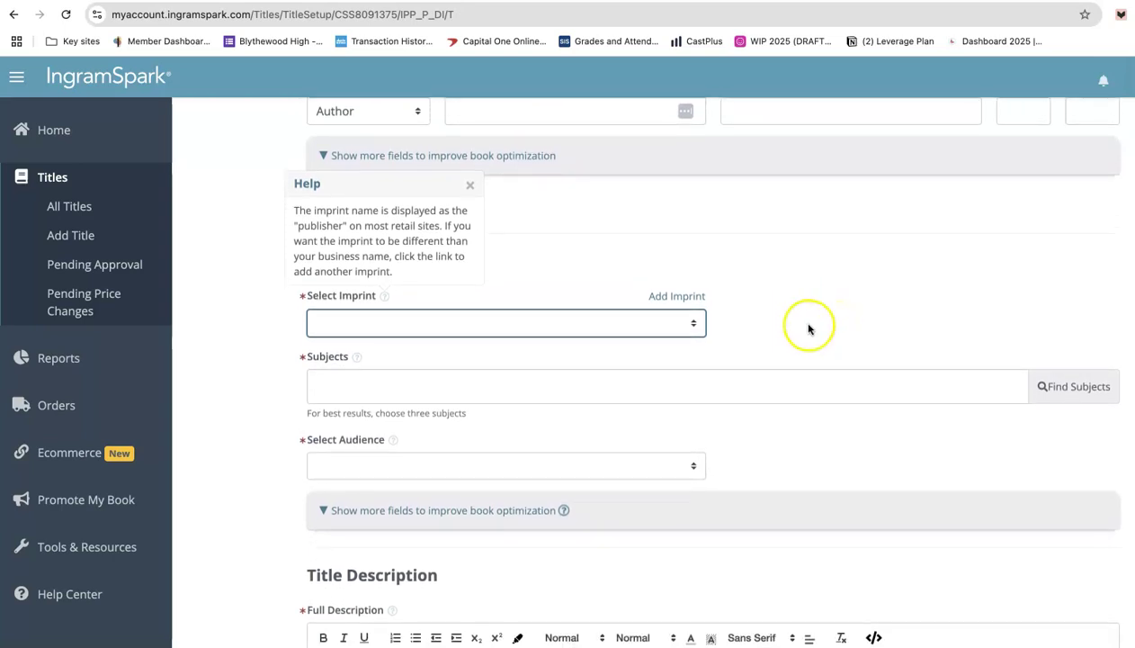
# View the Add Imprint form, cancel it without entering a name, and close the imprint help
pyautogui.click(679, 278)
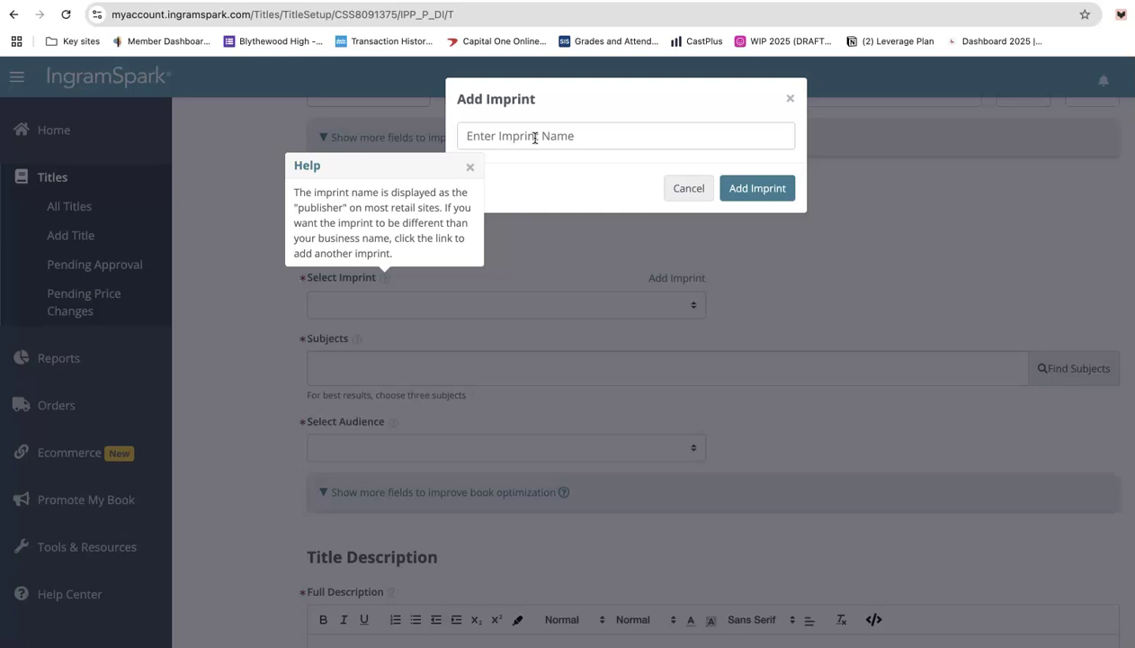
pyautogui.click(688, 189)
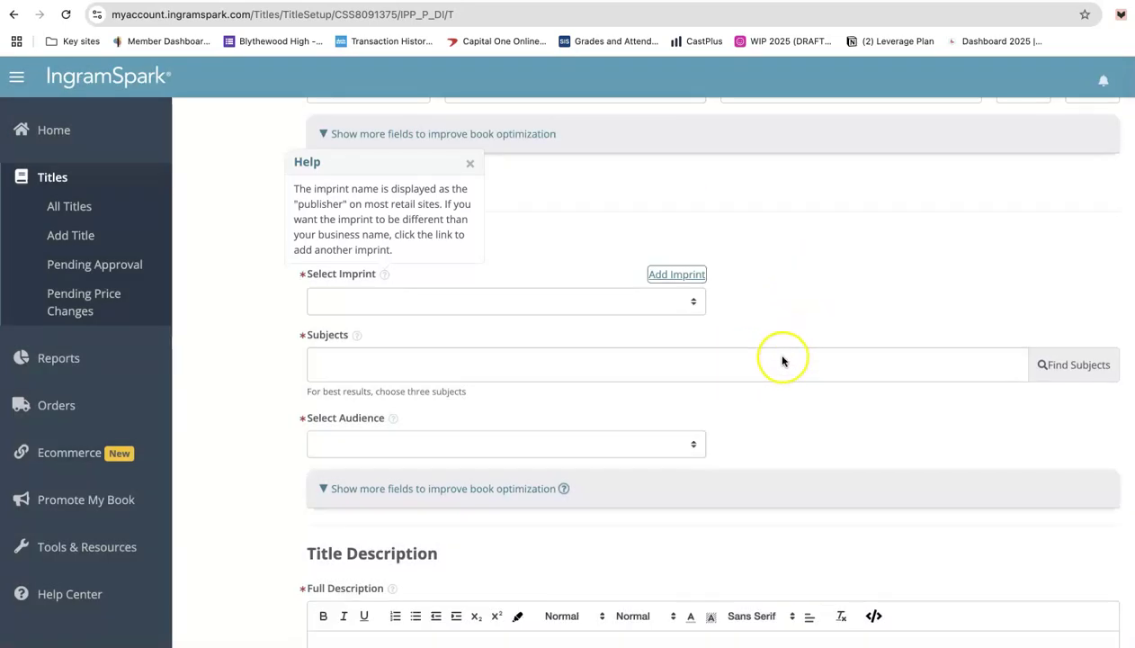
pyautogui.scroll(-1, 781, 363)
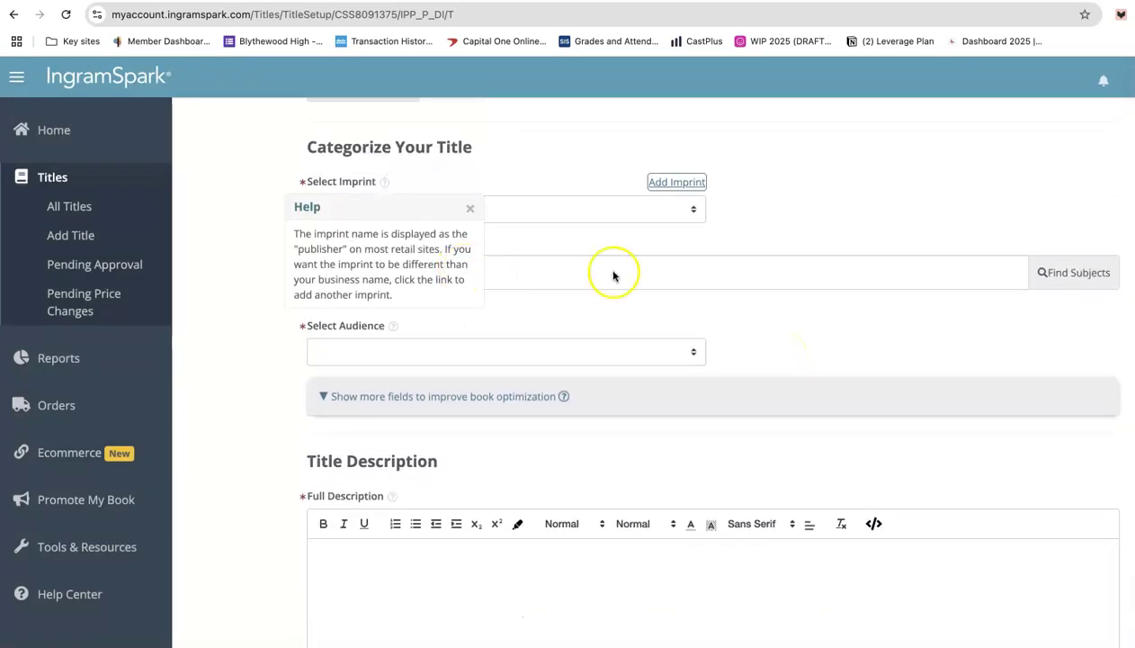
pyautogui.click(473, 209)
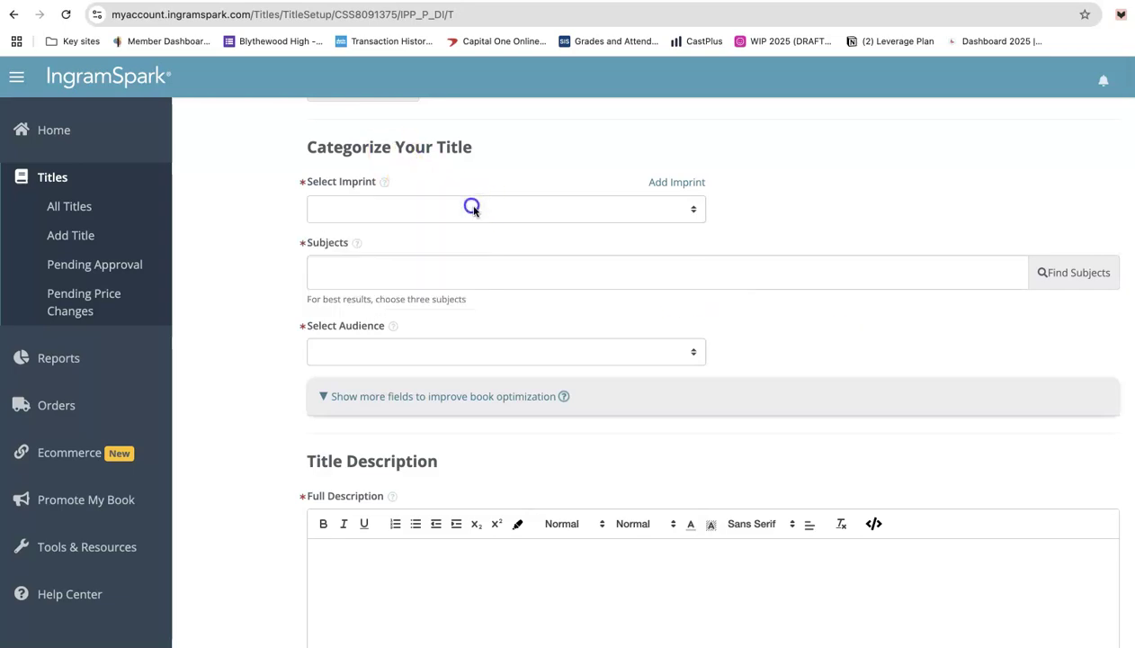
# Read the help on BISAC subject codes for the Subjects field and close it
pyautogui.click(356, 242)
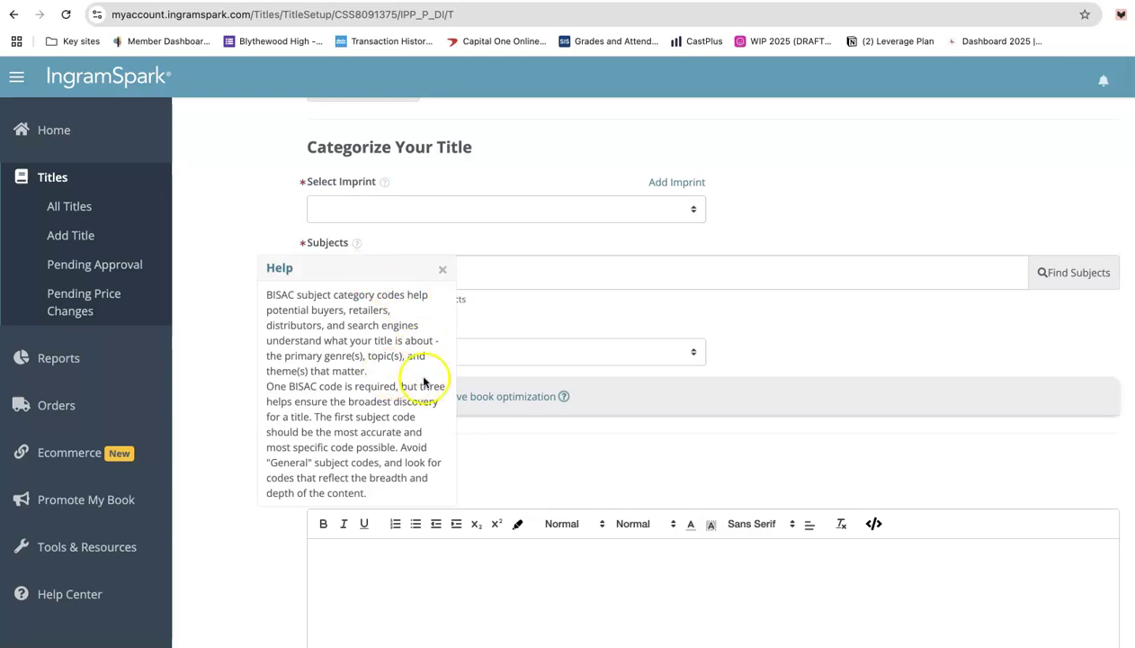
pyautogui.scroll(-1, 416, 376)
pyautogui.scroll(1, 417, 376)
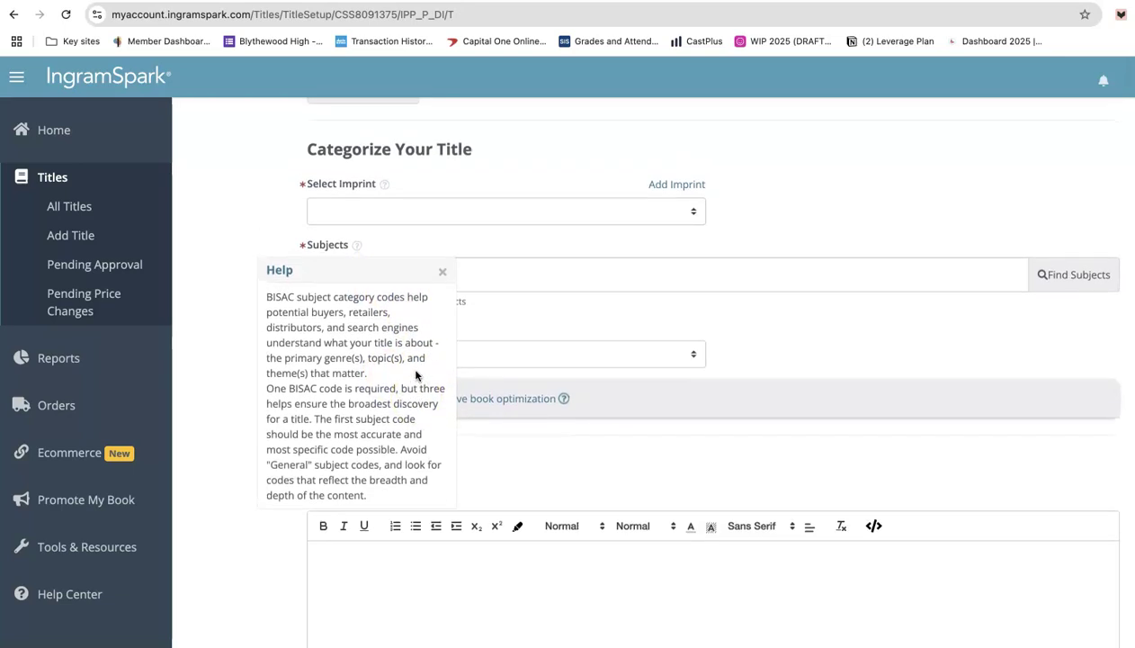
pyautogui.click(837, 340)
pyautogui.click(441, 271)
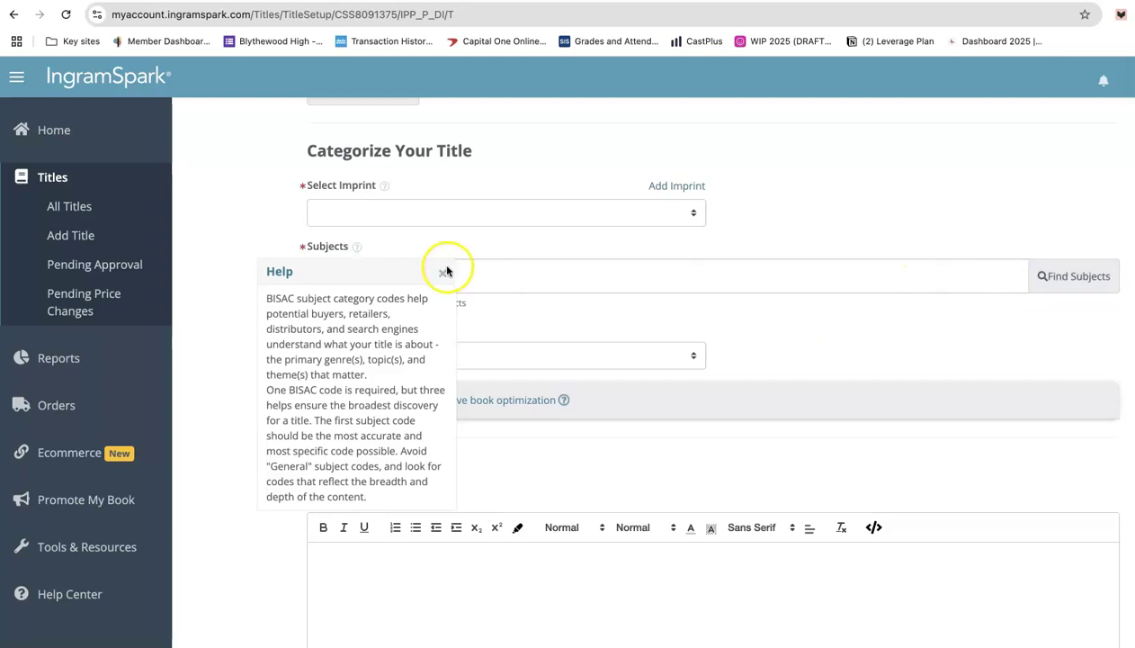
# Find the subject BUSINESS & ECONOMICS / Entrepreneurship among the business subjects and add it to the title
pyautogui.click(1069, 278)
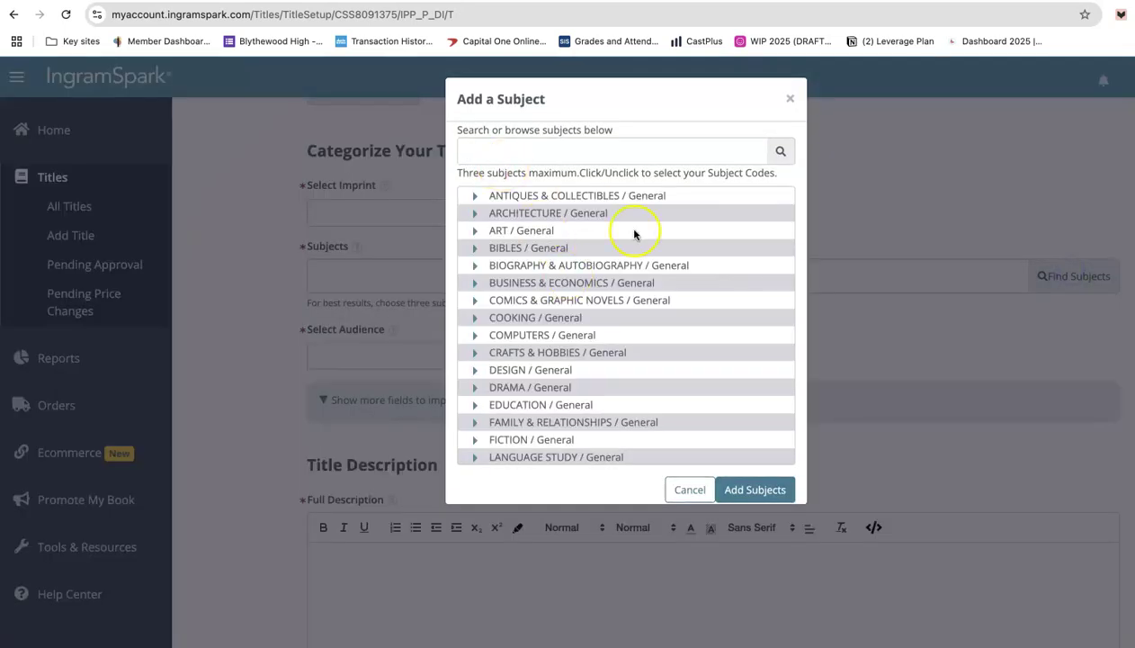
pyautogui.click(475, 283)
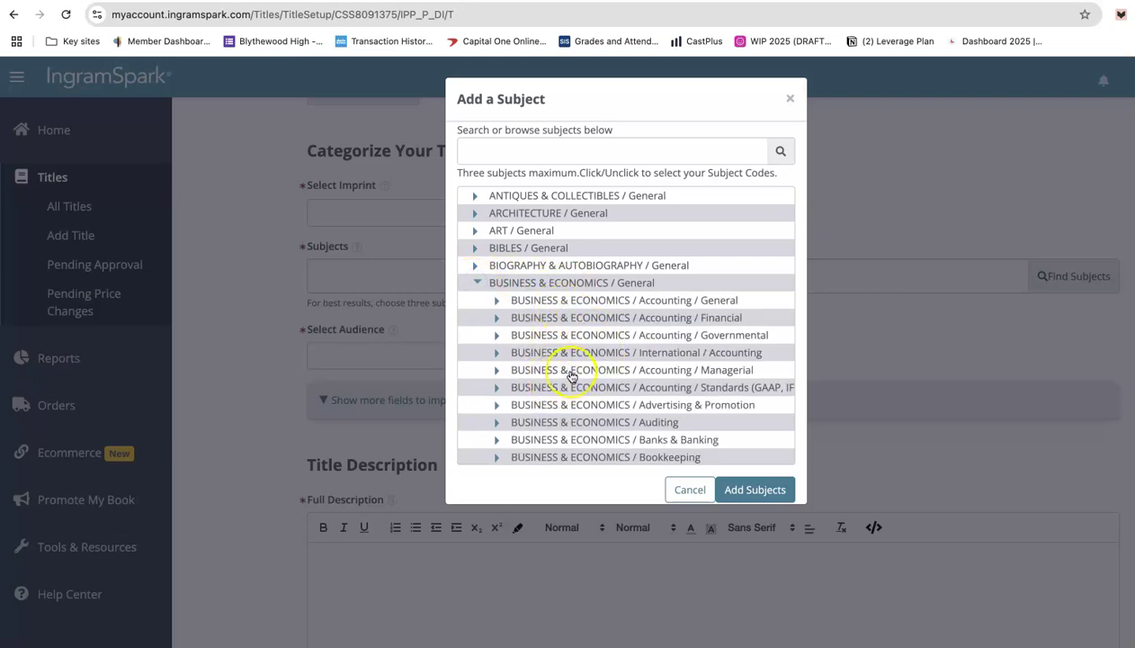
pyautogui.scroll(-5, 570, 375)
pyautogui.scroll(-5, 569, 376)
pyautogui.click(509, 381)
pyautogui.click(498, 366)
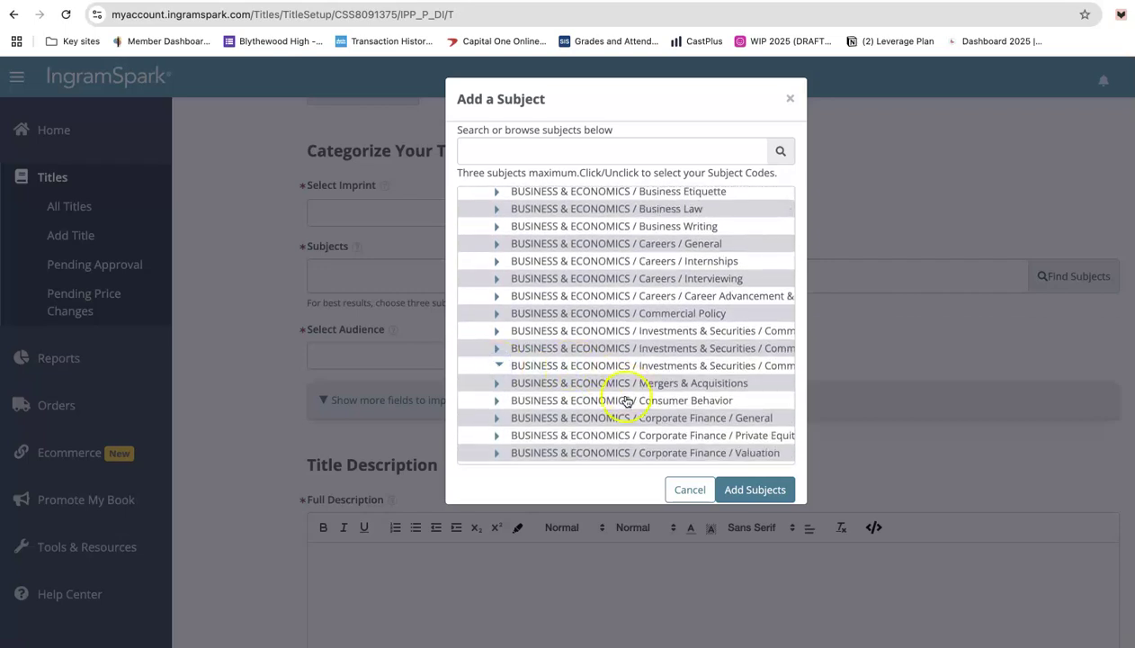
pyautogui.scroll(-5, 617, 373)
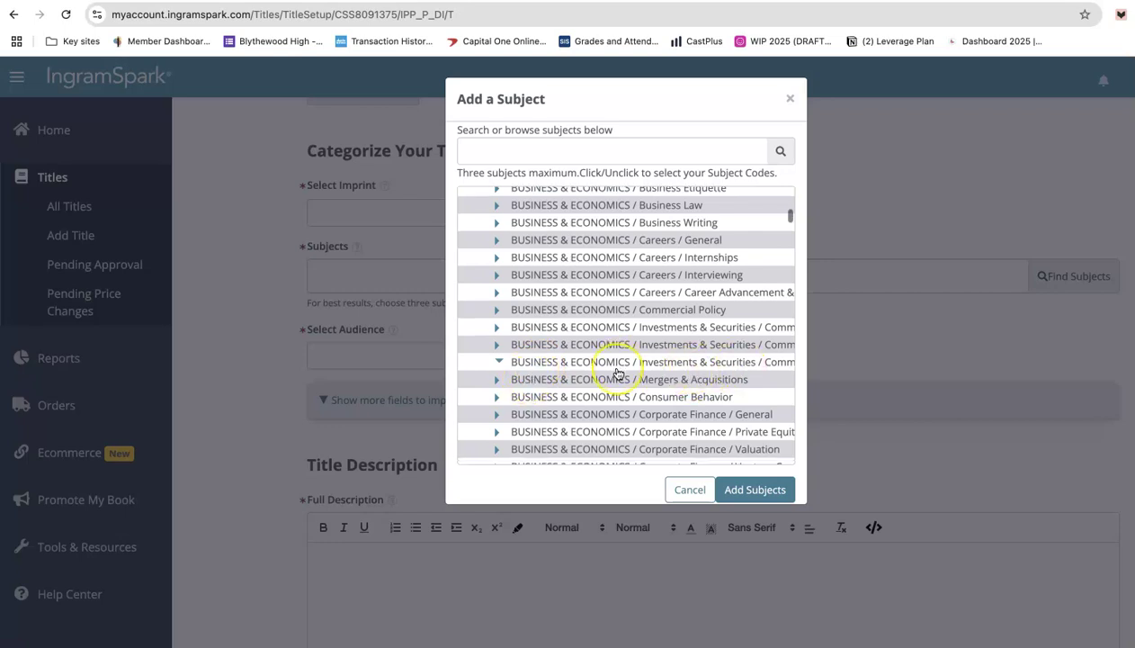
pyautogui.scroll(-3, 617, 373)
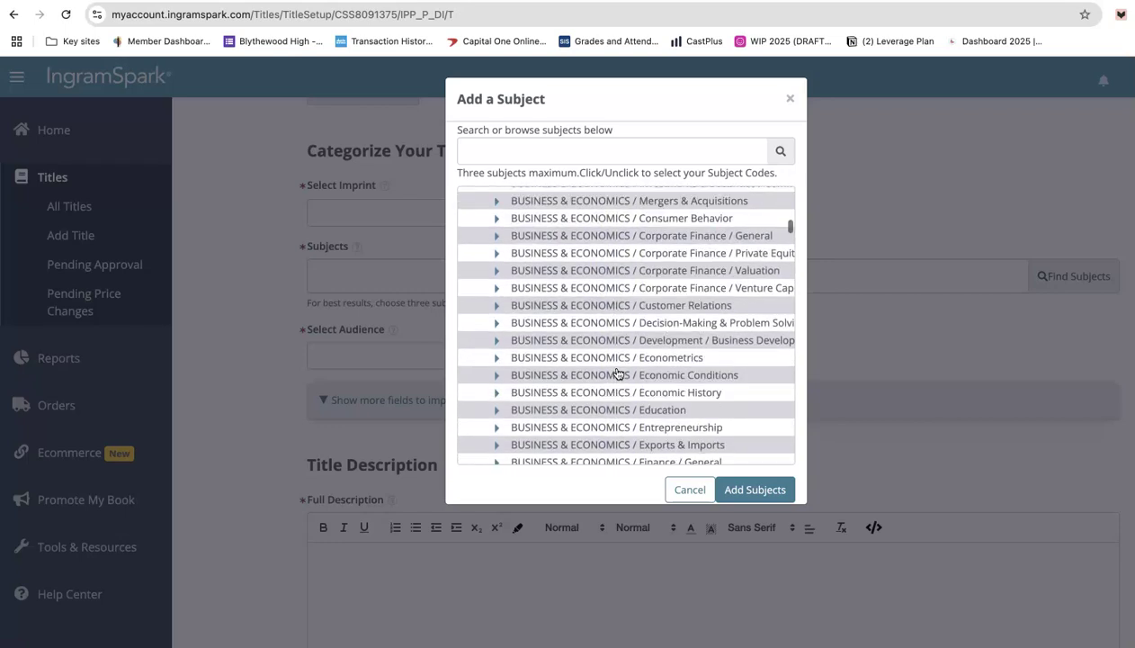
pyautogui.click(547, 369)
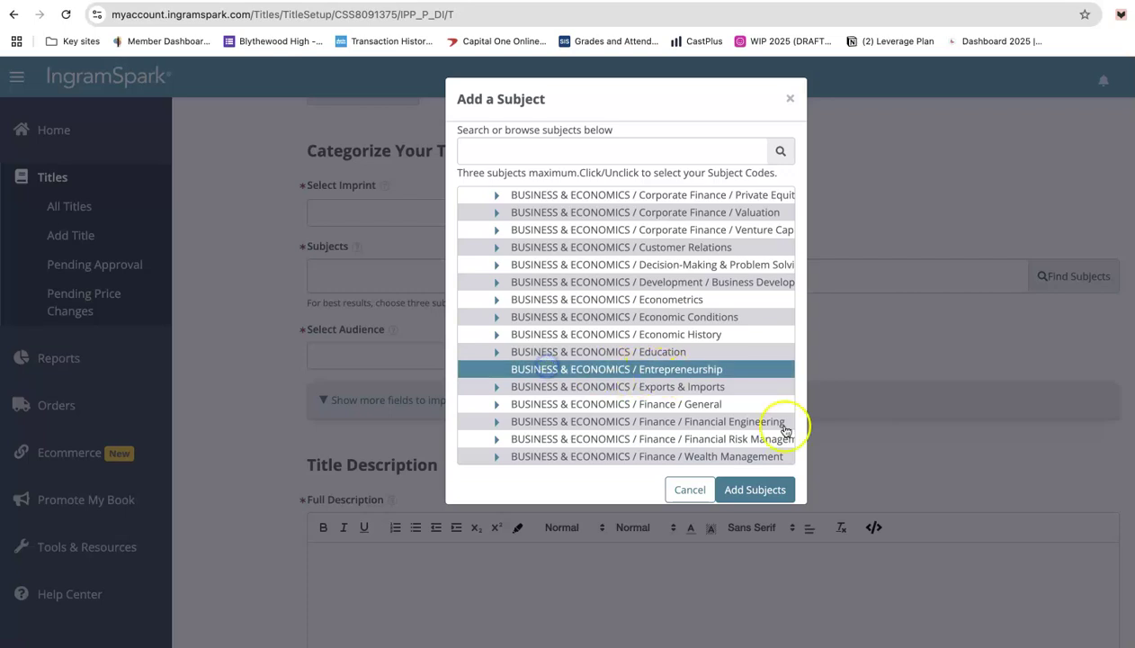
pyautogui.click(748, 491)
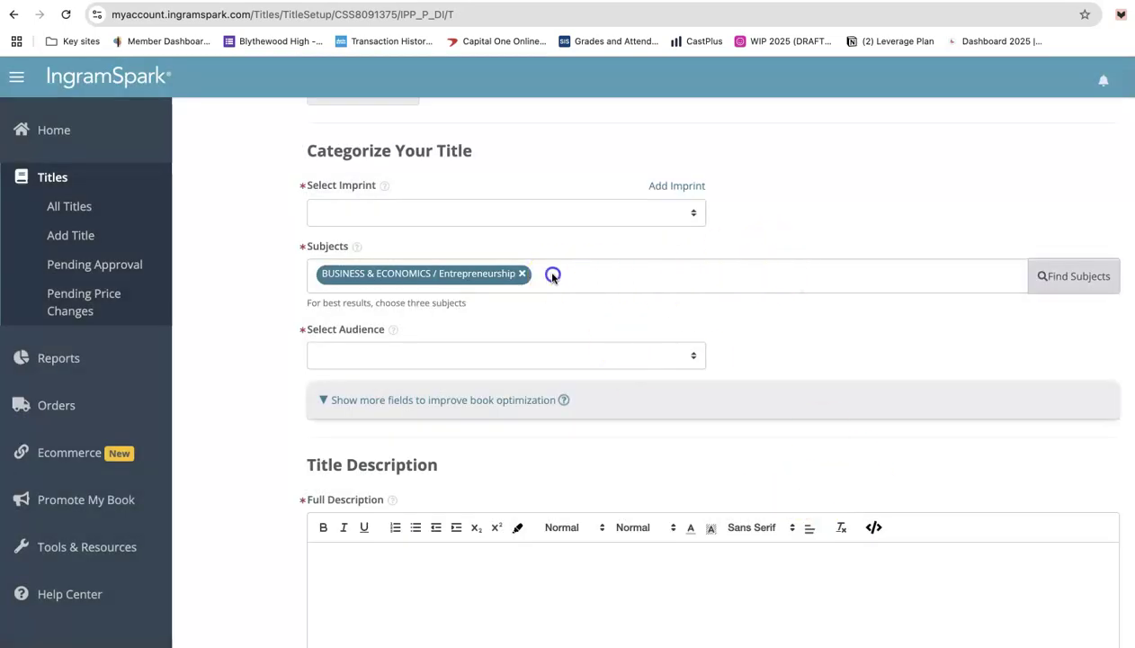
# Browse the subject categories for further options and close the subject list without adding any
pyautogui.click(1075, 277)
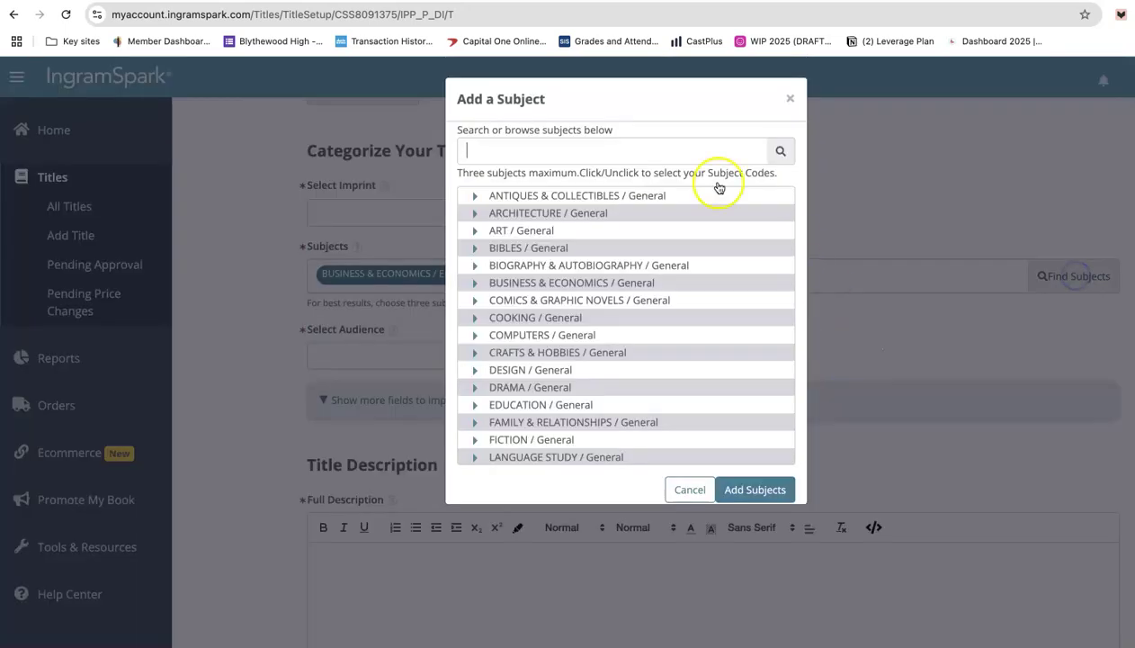
pyautogui.scroll(-3, 593, 316)
pyautogui.scroll(-2, 630, 316)
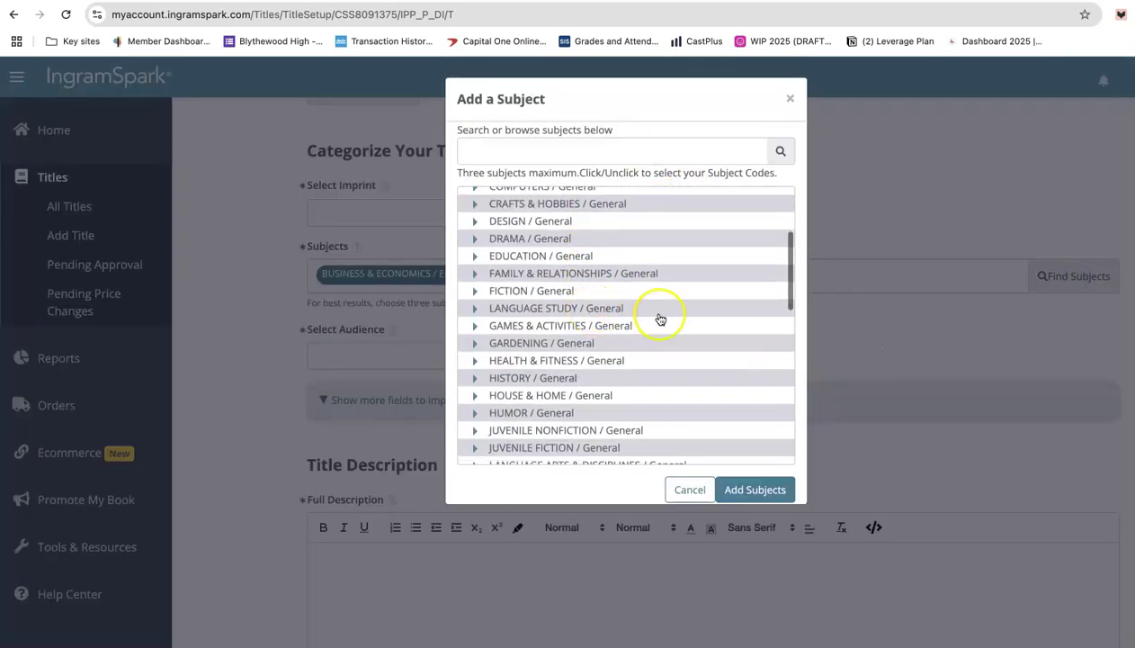
pyautogui.click(788, 98)
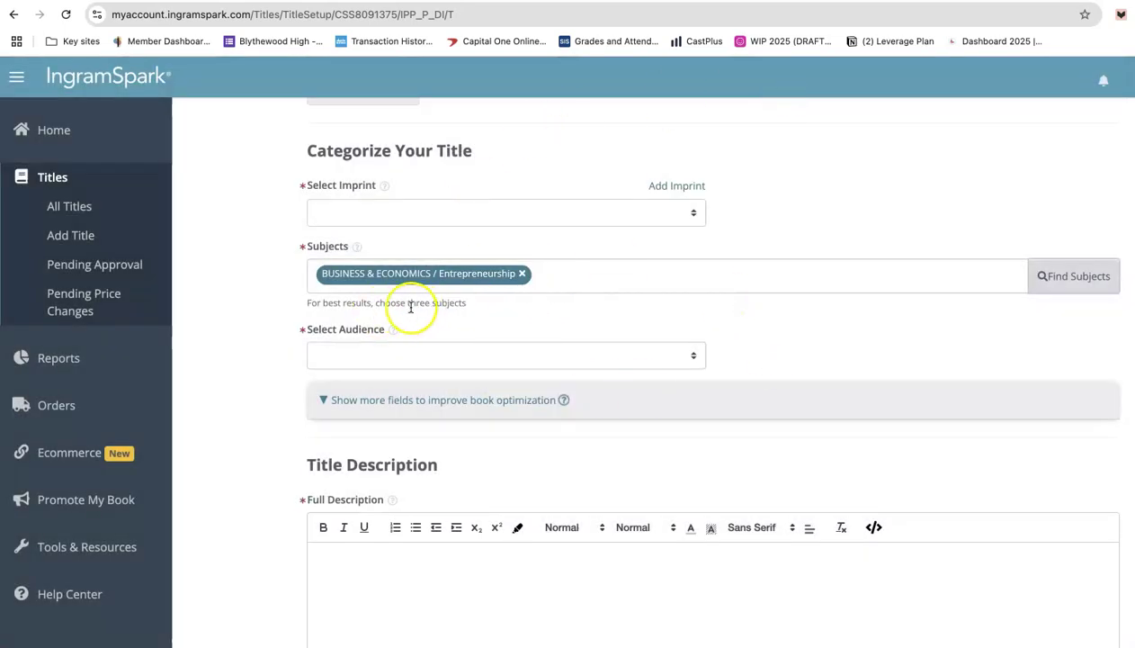
# Set the title's audience to Trade/General (Adult) and expand the additional categorization fields
pyautogui.click(693, 358)
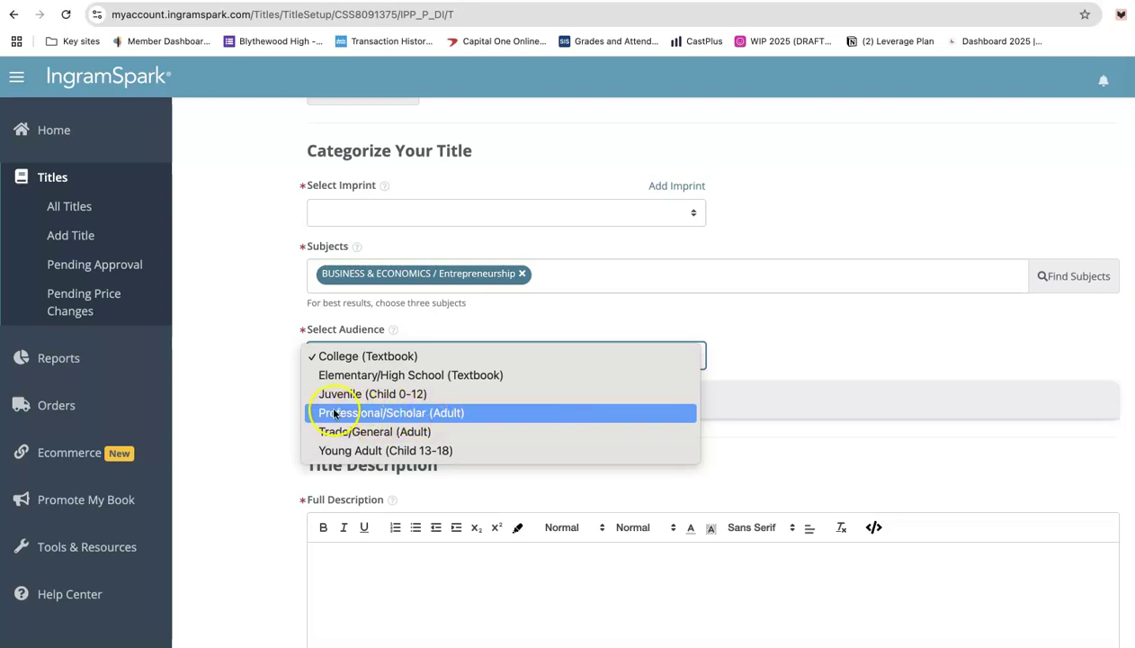
pyautogui.click(386, 436)
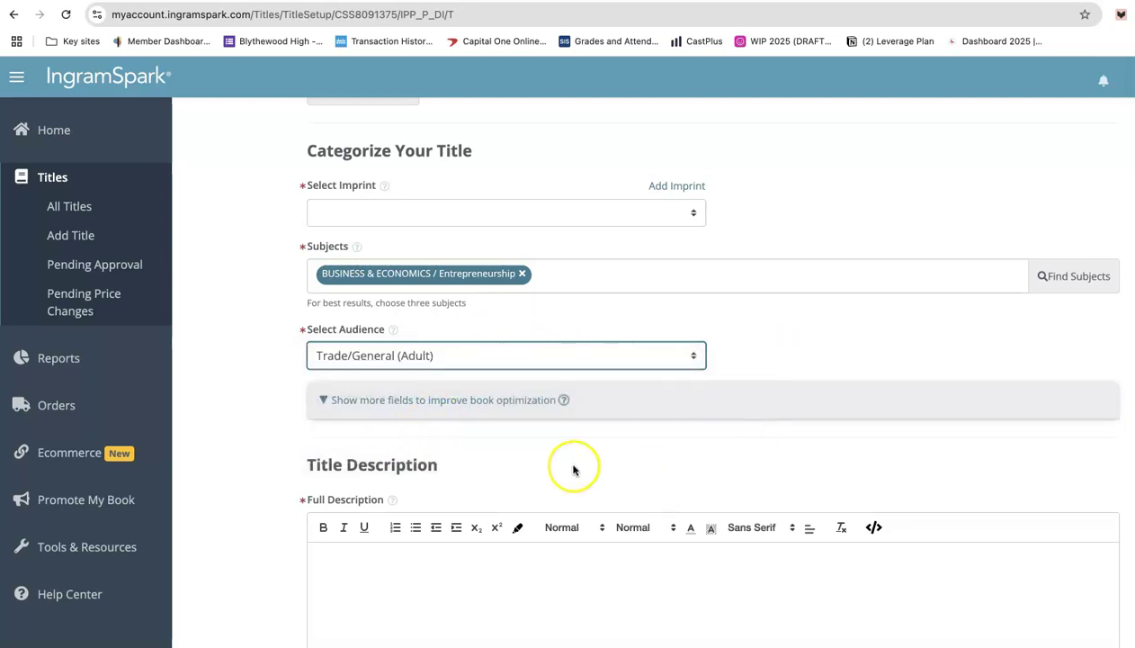
pyautogui.click(324, 401)
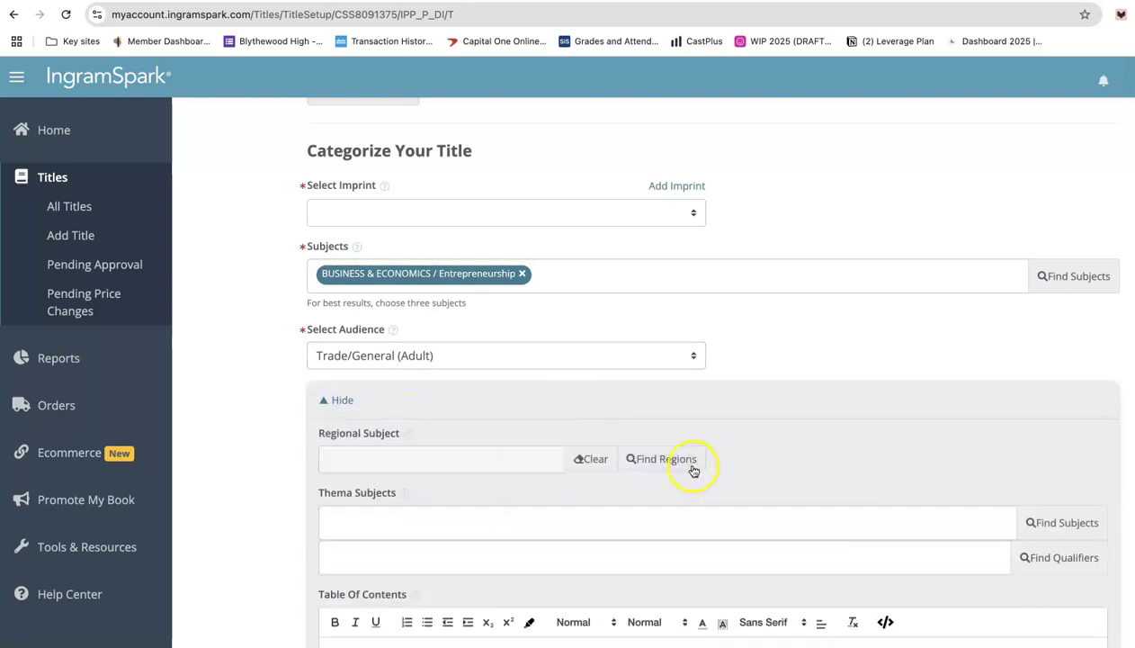
# Examine the optional Regional Subject, Thema Subjects, Table Of Contents and Review Quotes fields
pyautogui.scroll(-5, 866, 479)
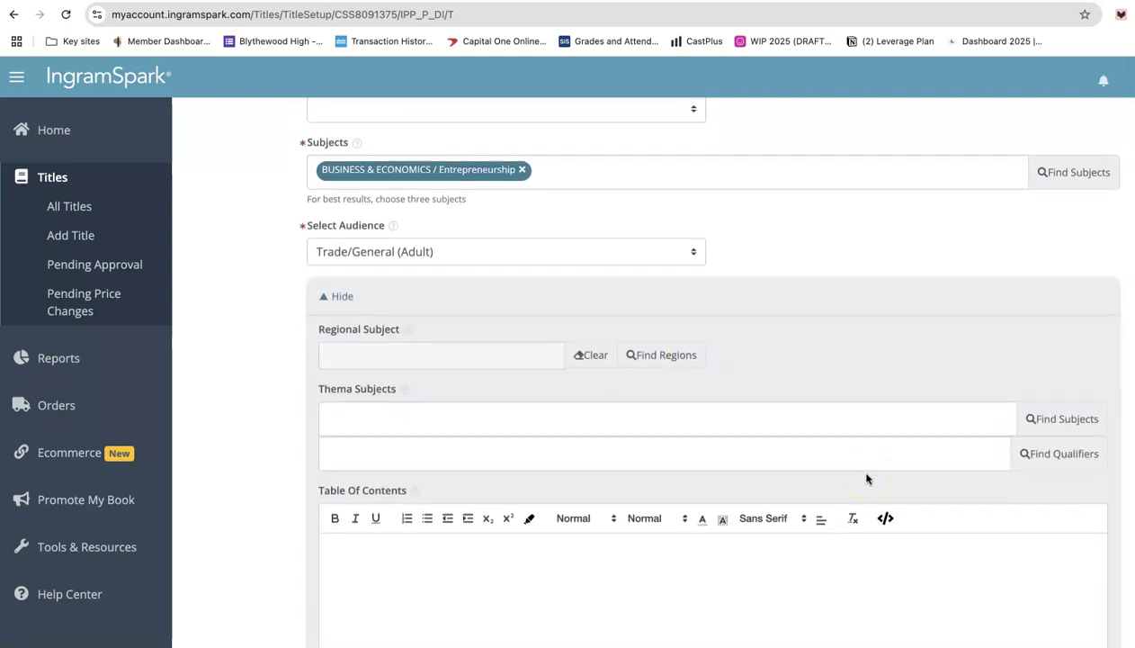
pyautogui.scroll(-1, 864, 474)
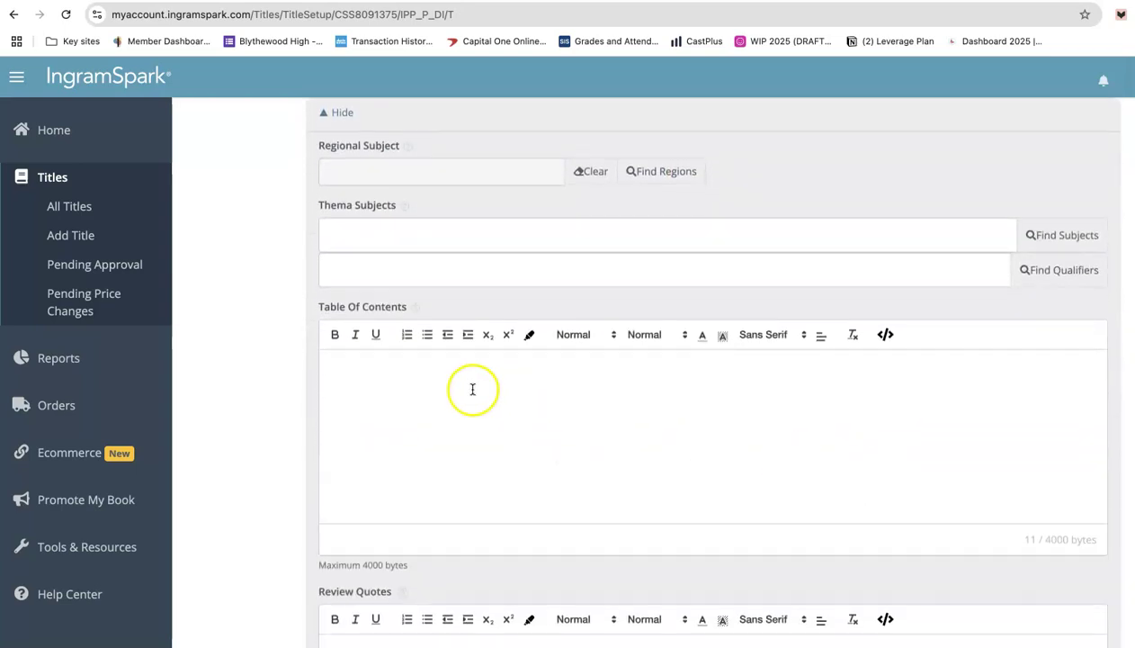
pyautogui.scroll(-3, 452, 378)
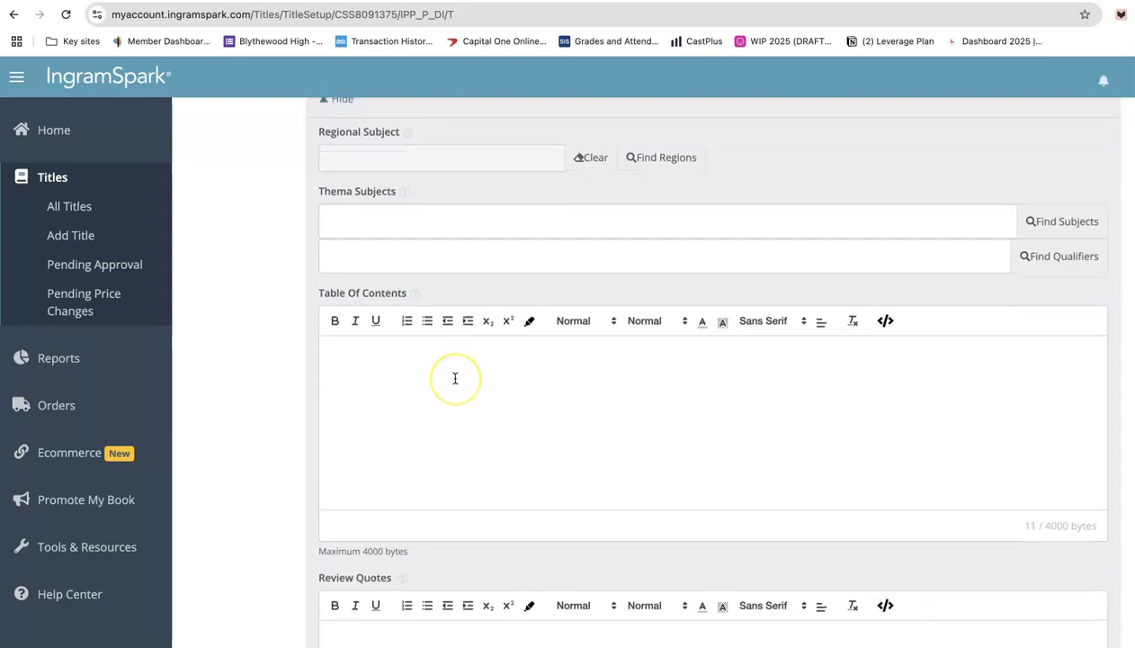
pyautogui.scroll(-2, 448, 378)
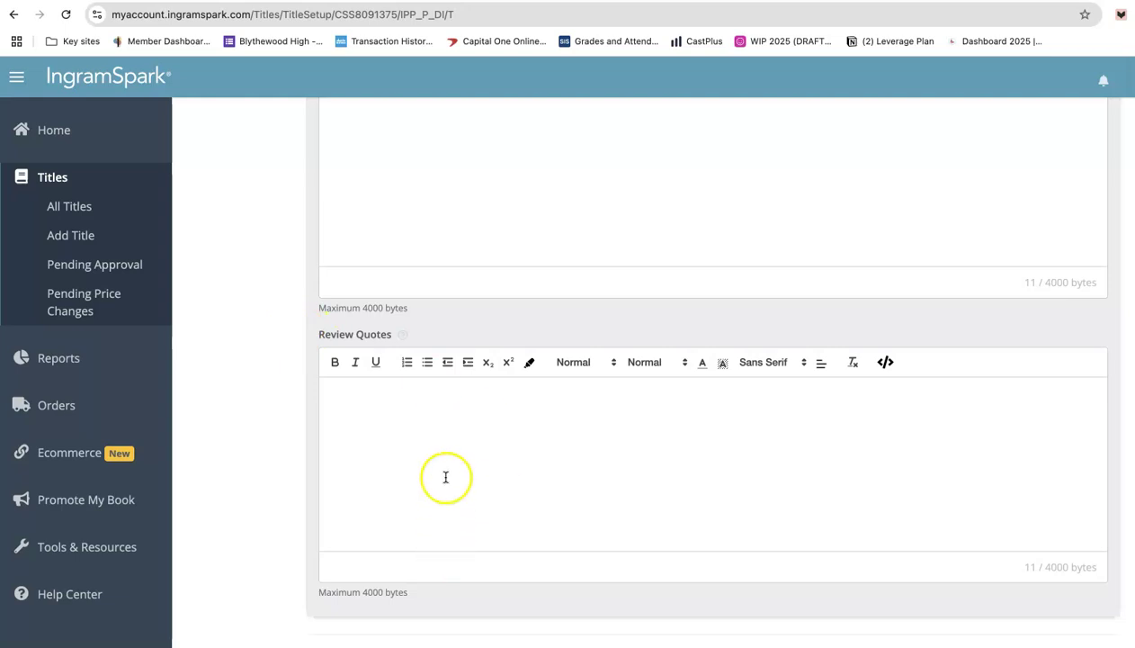
pyautogui.scroll(4, 443, 481)
pyautogui.scroll(2, 439, 488)
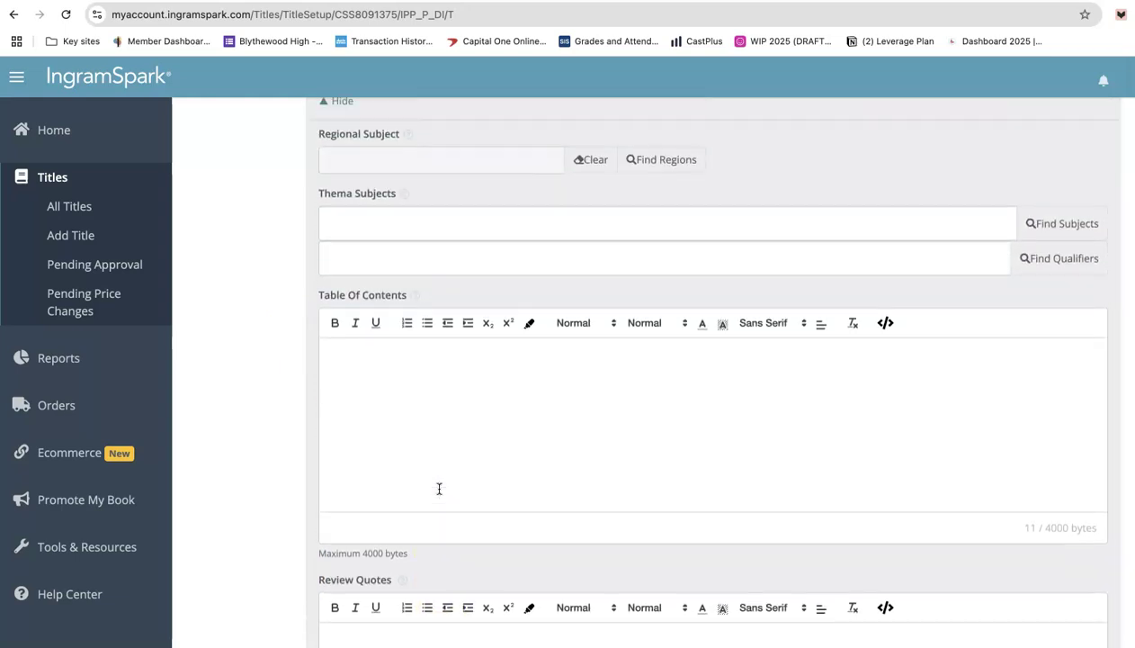
pyautogui.scroll(-3, 430, 489)
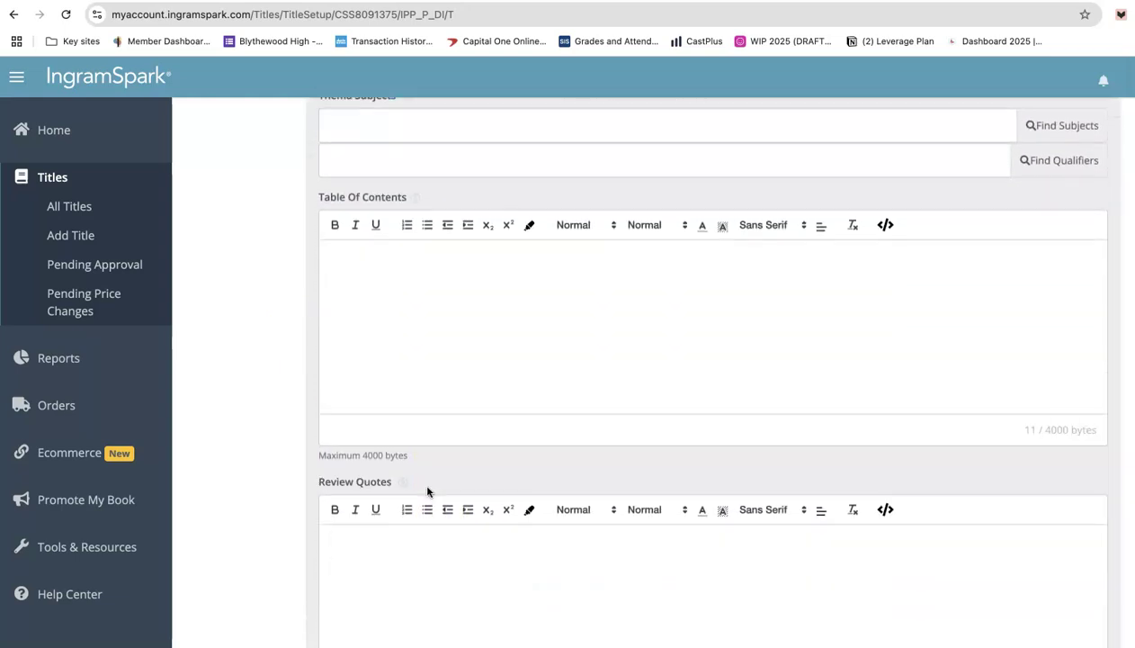
pyautogui.scroll(2, 427, 491)
pyautogui.scroll(1, 427, 491)
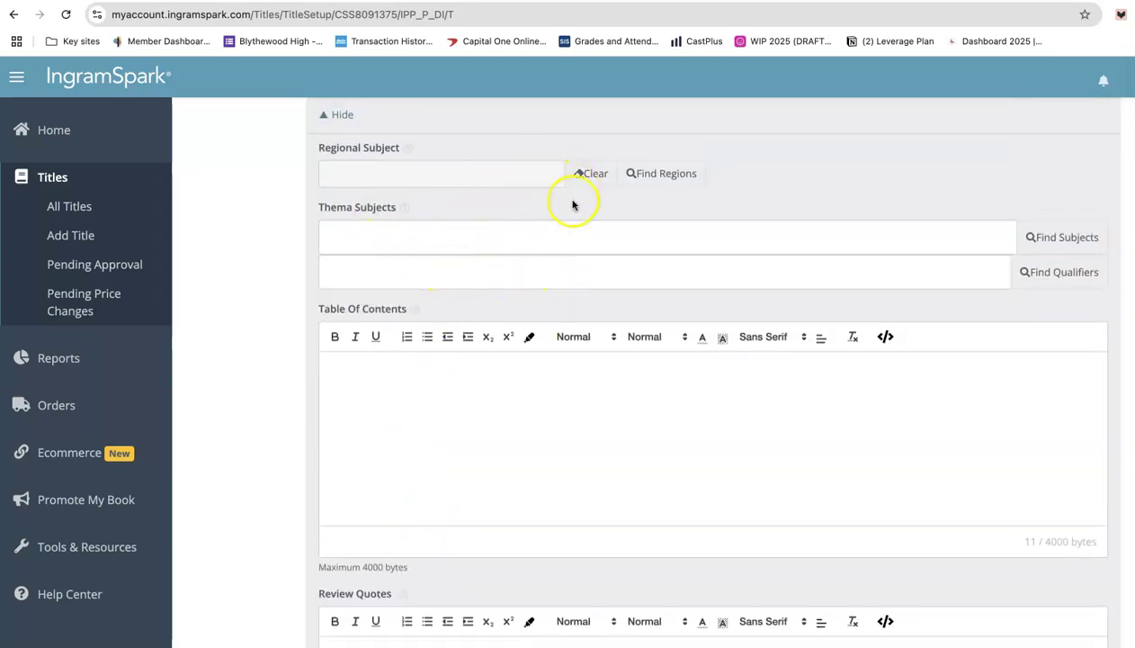
pyautogui.scroll(-6, 568, 580)
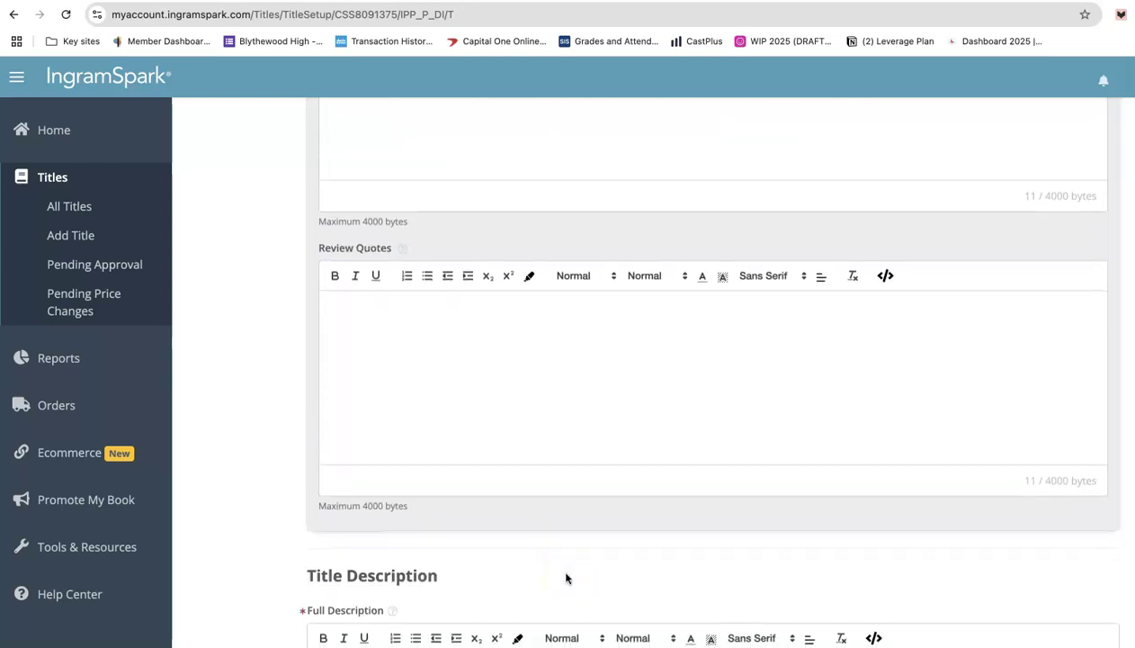
pyautogui.scroll(-1, 539, 549)
pyautogui.scroll(-1, 432, 360)
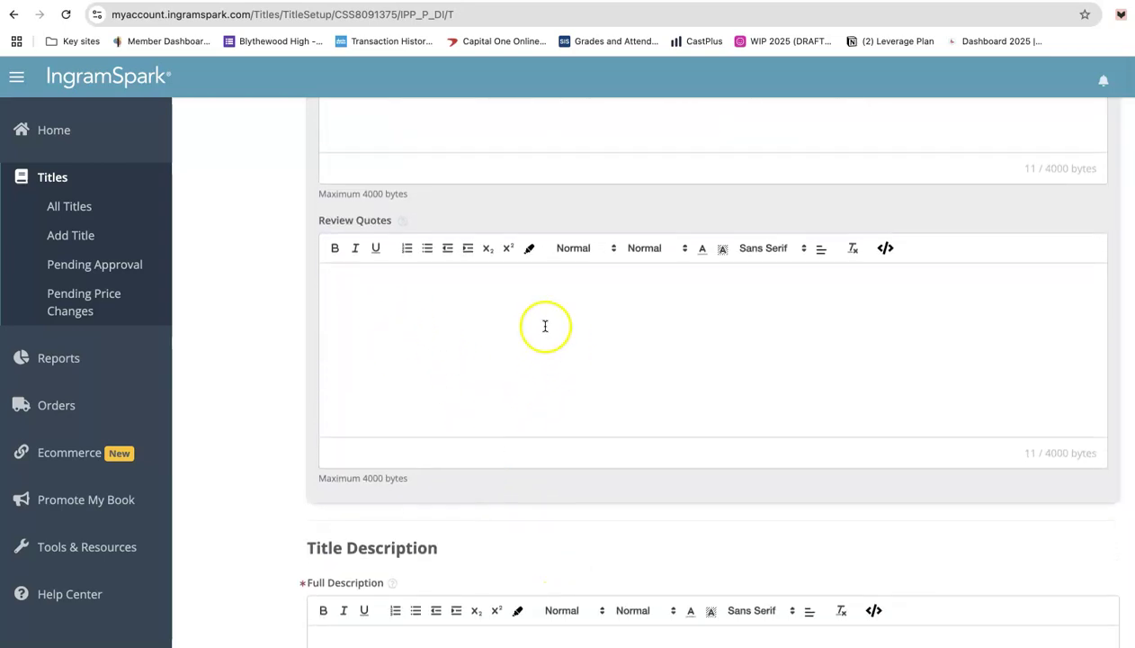
# Read the help on Review Quotes and close it
pyautogui.click(400, 221)
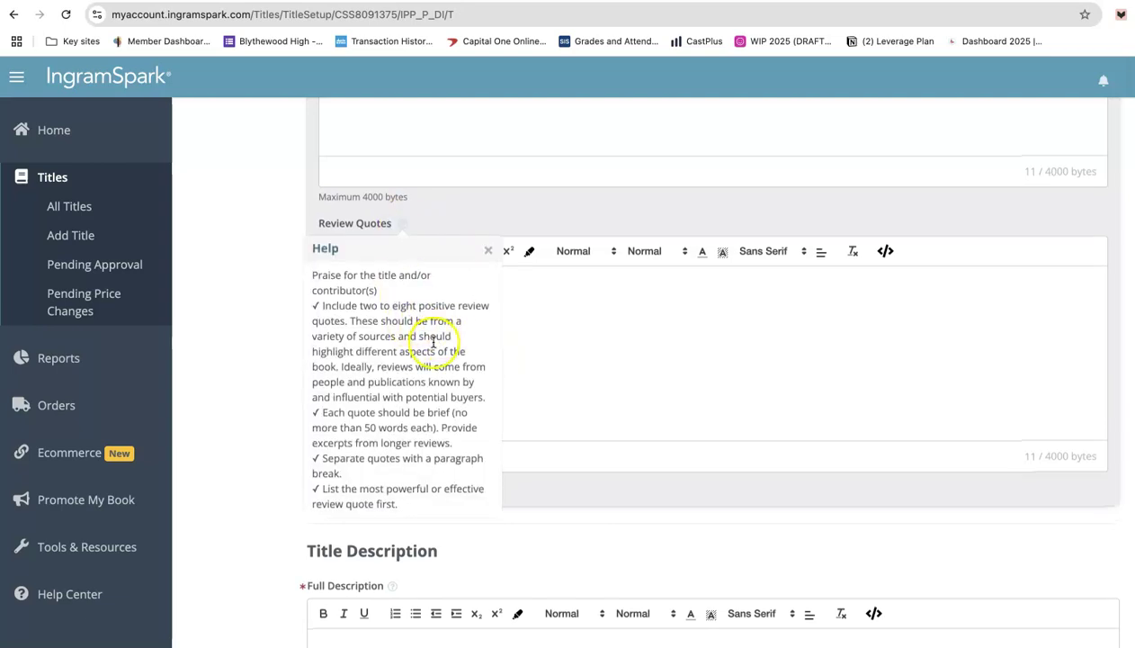
pyautogui.scroll(-1, 427, 340)
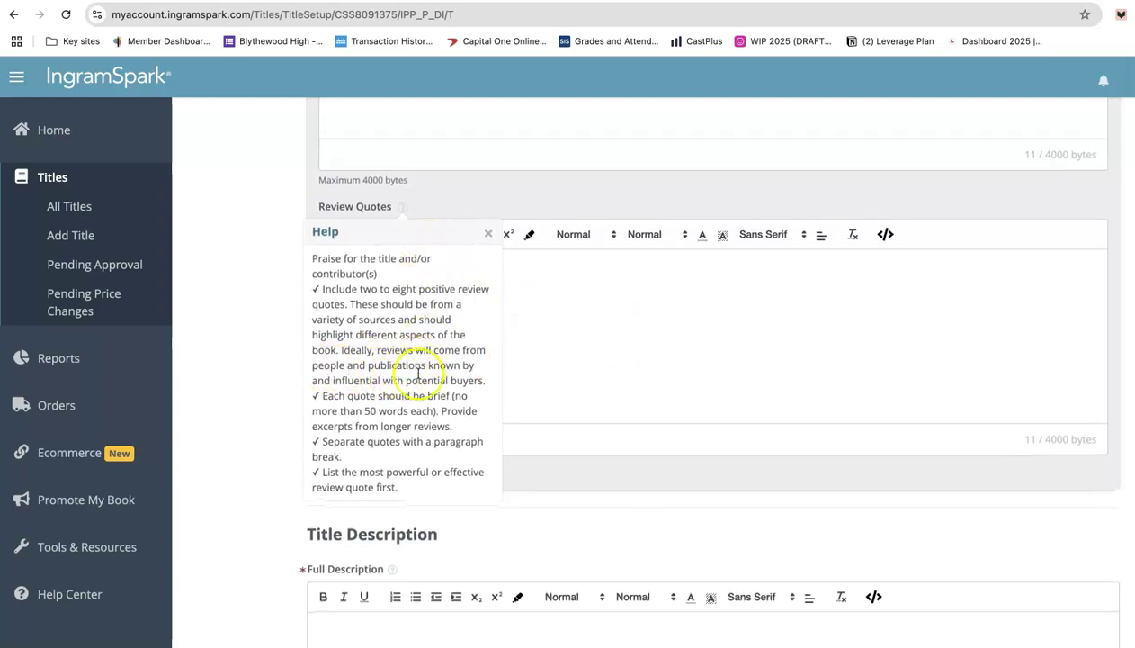
pyautogui.click(487, 231)
# Examine the Full Description and Keywords fields, and expand the additional fields to view Short Description
pyautogui.scroll(-3, 646, 368)
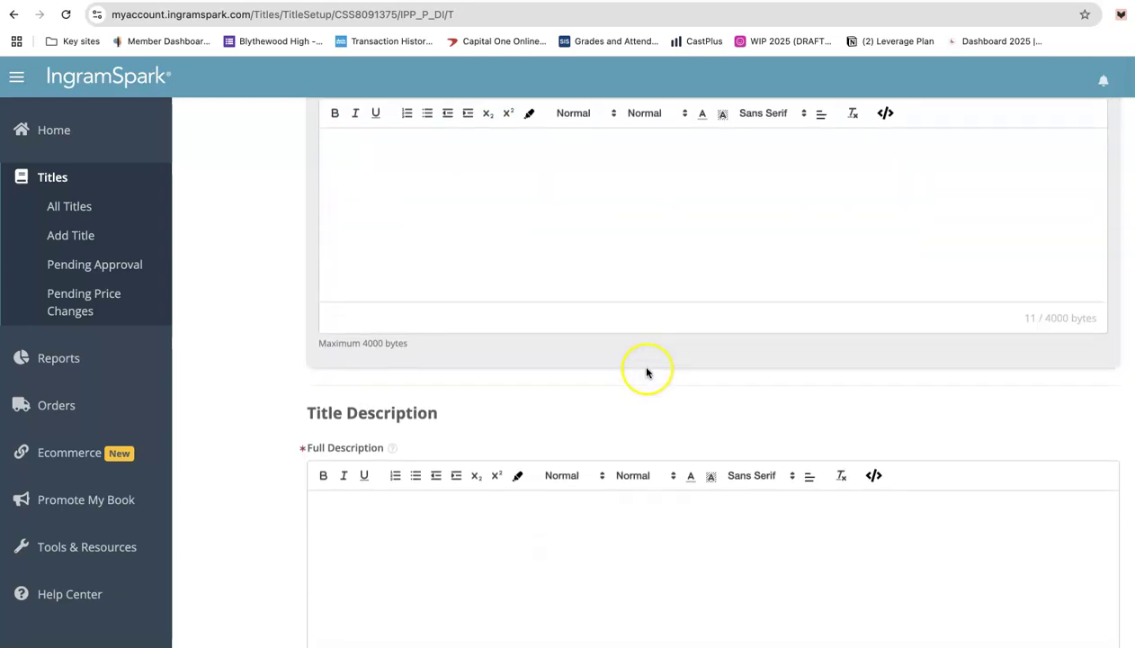
pyautogui.scroll(-2, 647, 366)
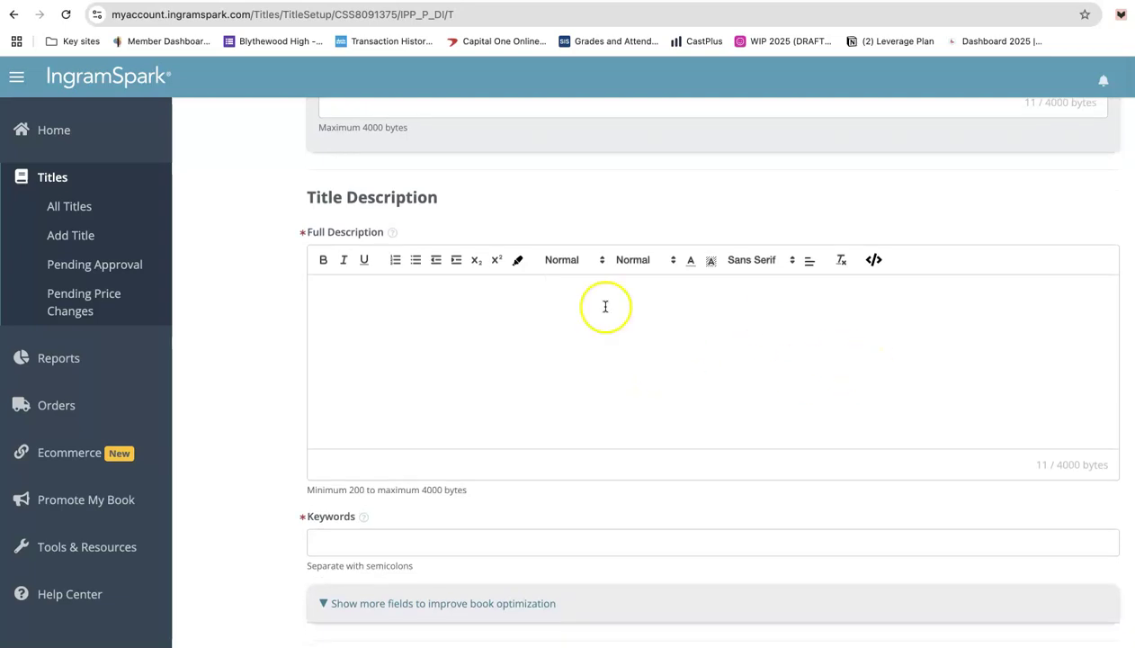
pyautogui.scroll(-2, 481, 327)
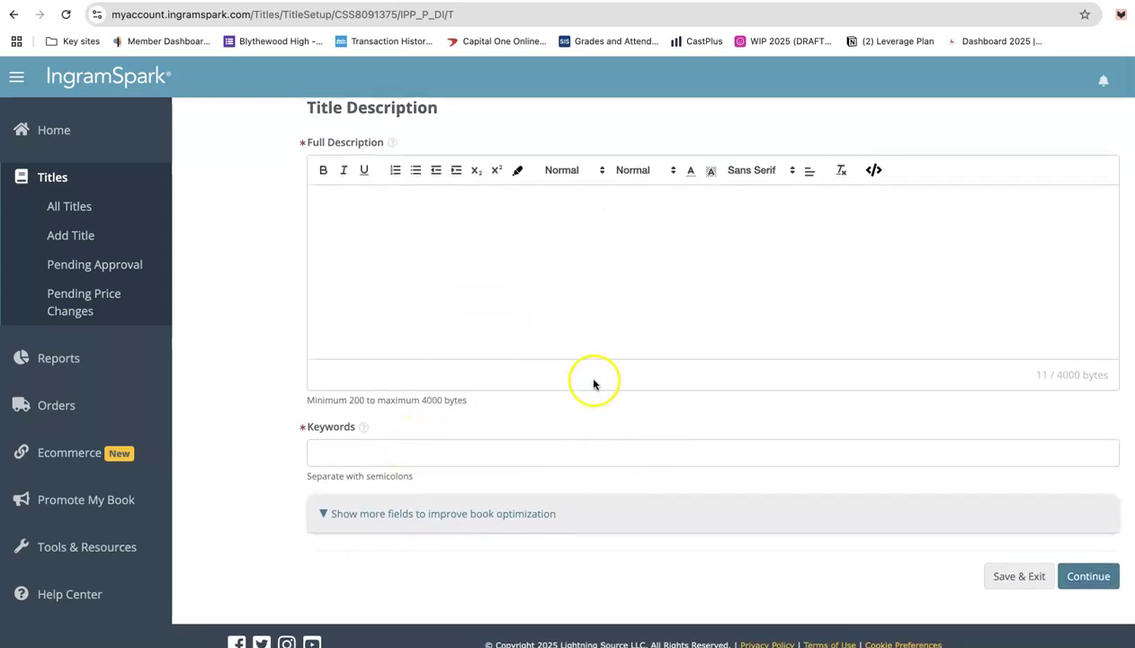
pyautogui.click(321, 514)
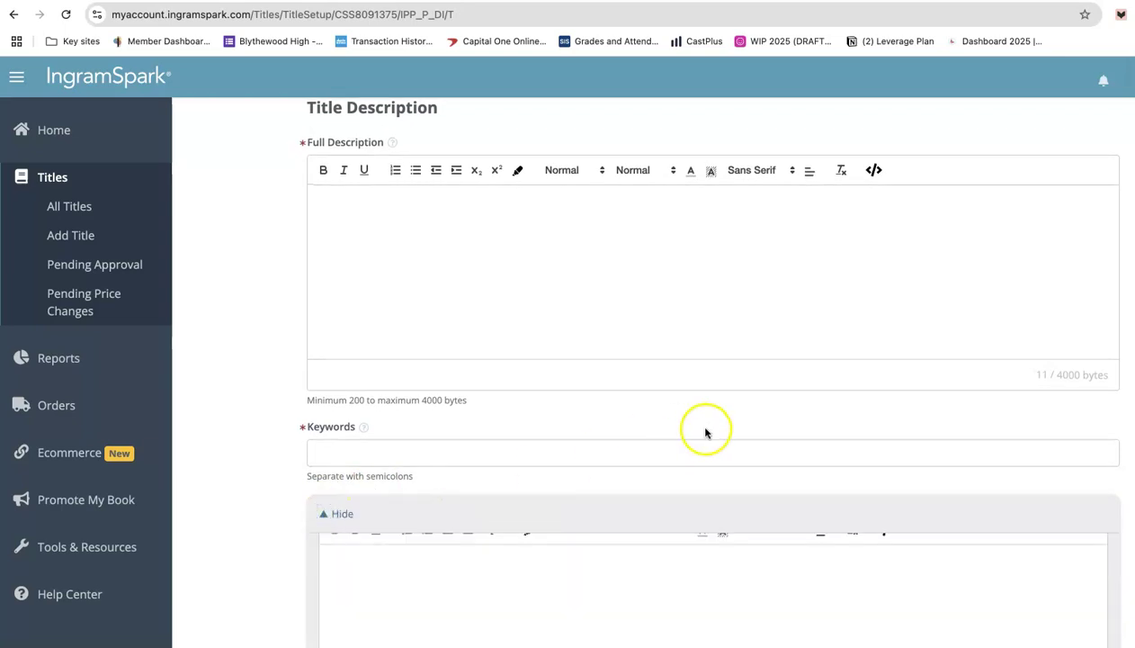
pyautogui.scroll(-2, 704, 434)
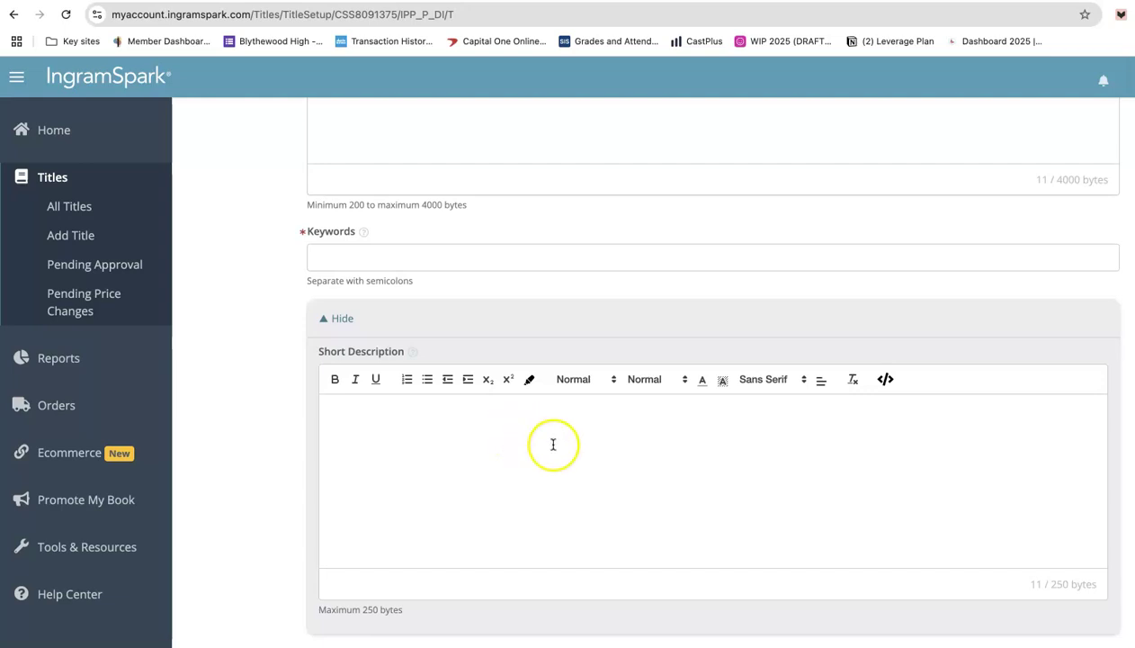
pyautogui.scroll(3, 482, 314)
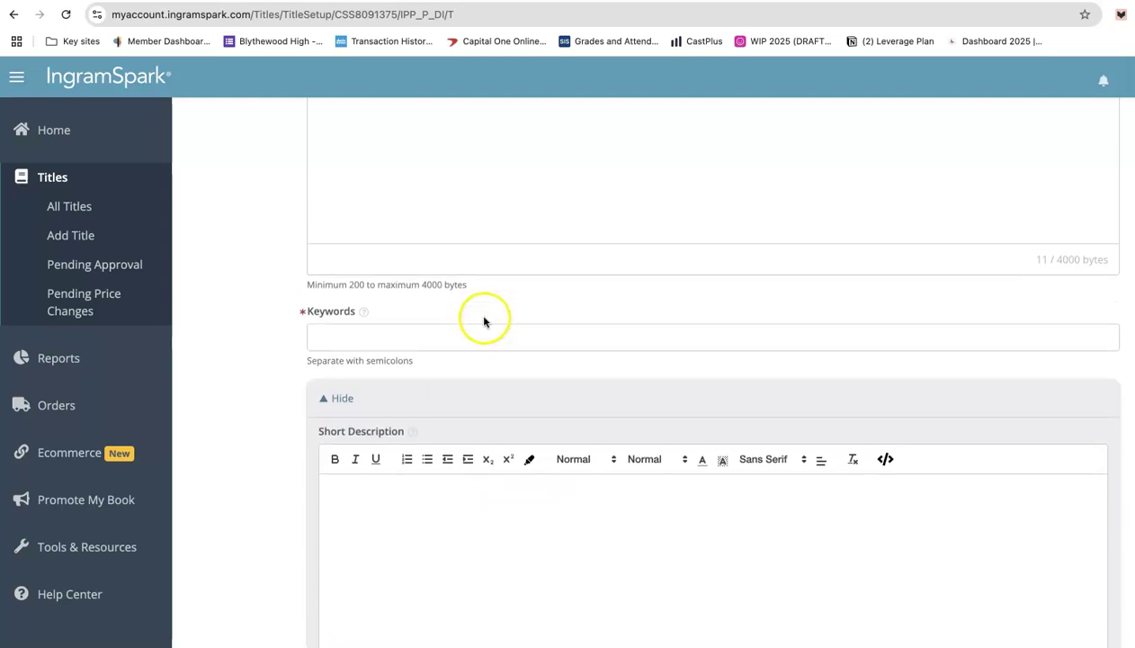
pyautogui.scroll(-5, 605, 513)
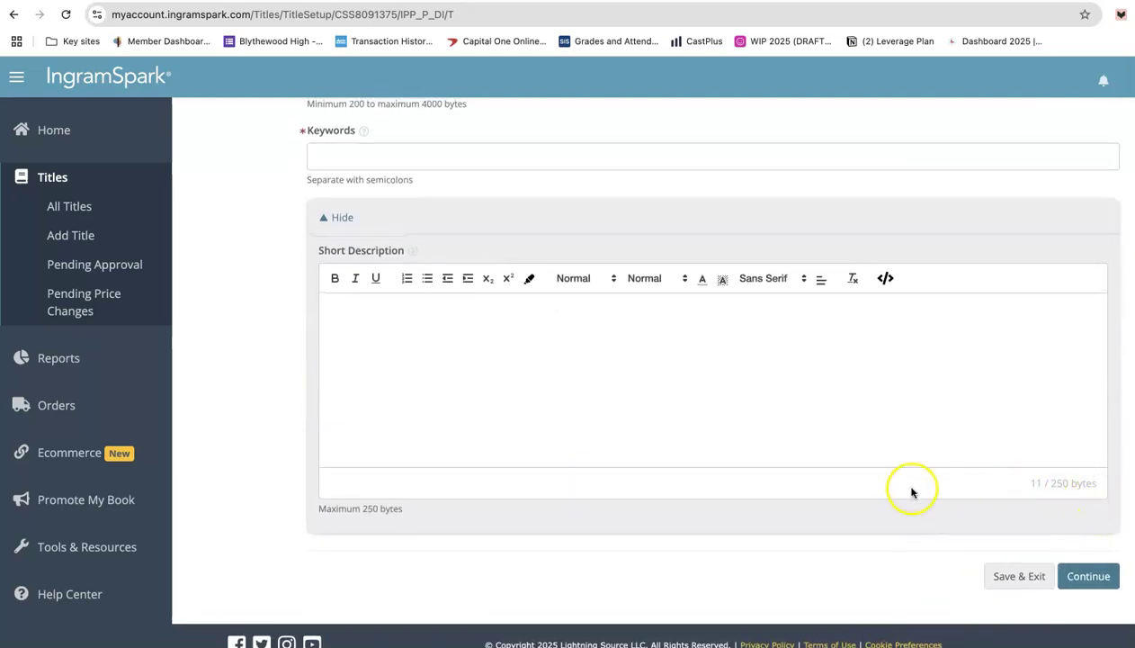
# Add an imprint named after the author's consulting business to the title
pyautogui.scroll(6, 523, 415)
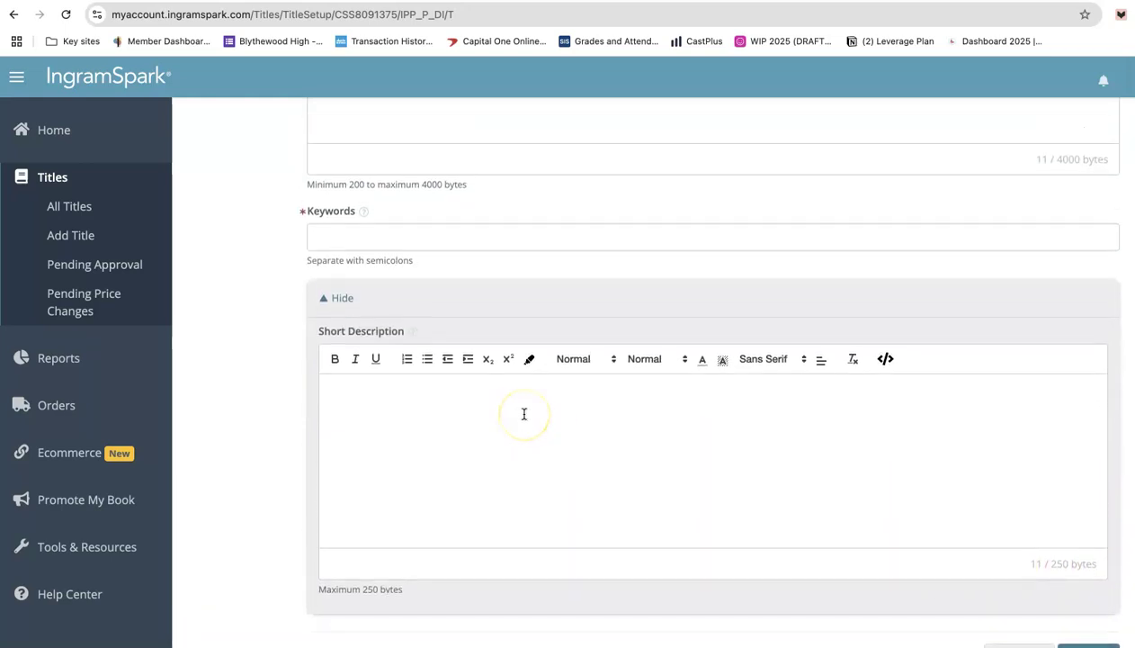
pyautogui.scroll(20, 508, 333)
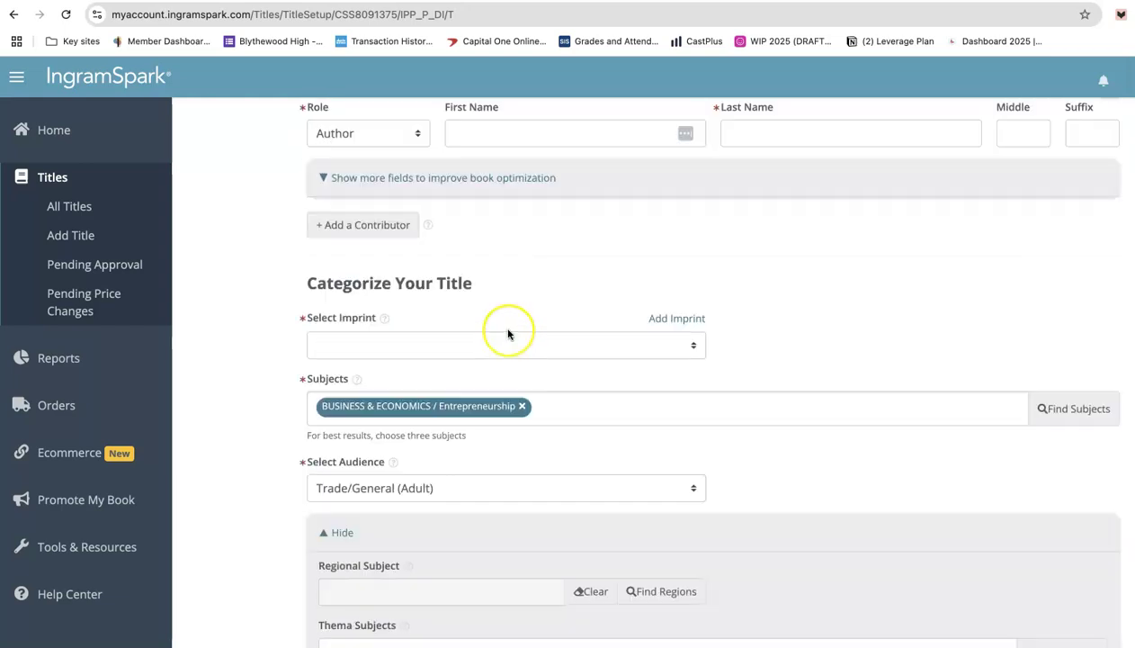
pyautogui.scroll(12, 508, 336)
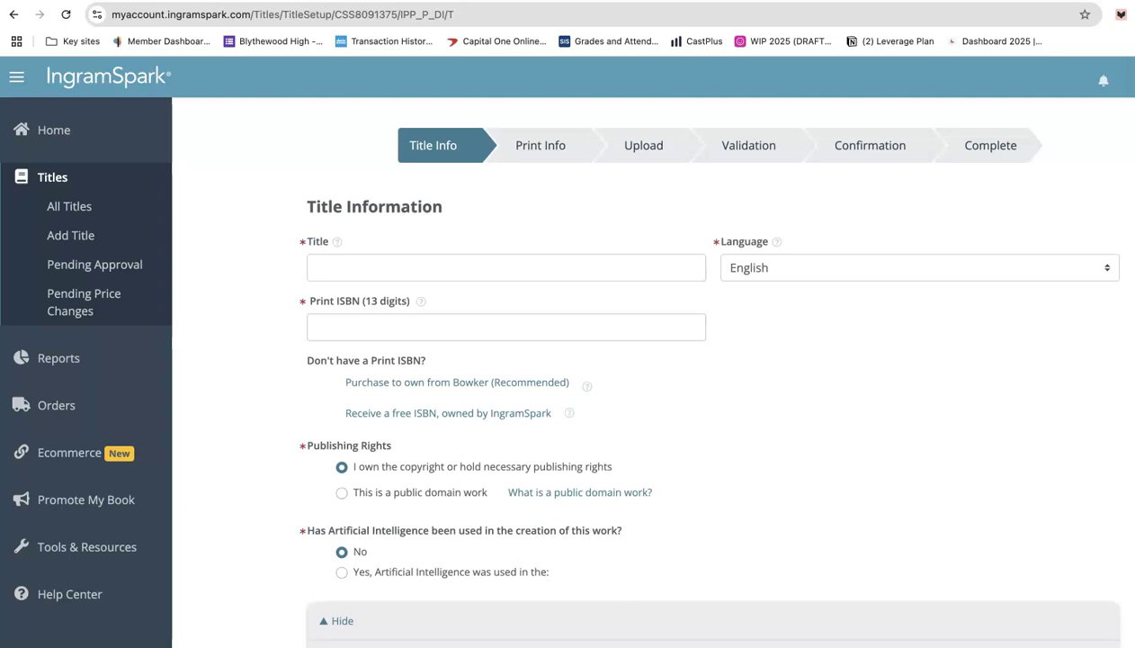
pyautogui.scroll(-15, 871, 309)
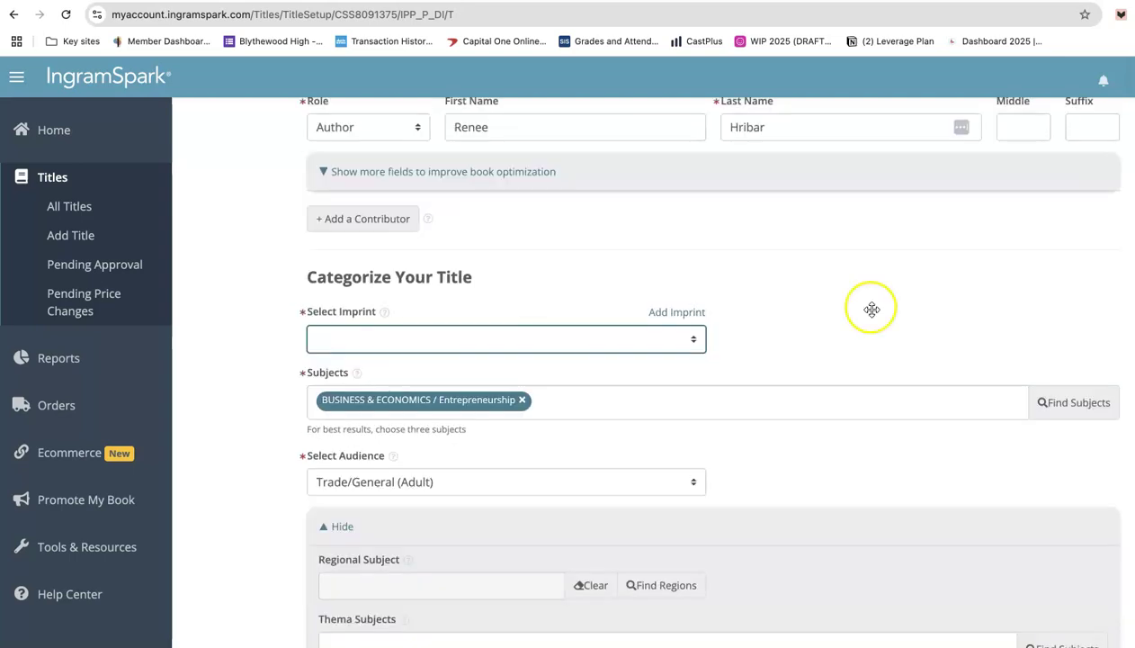
pyautogui.click(679, 312)
pyautogui.click(492, 136)
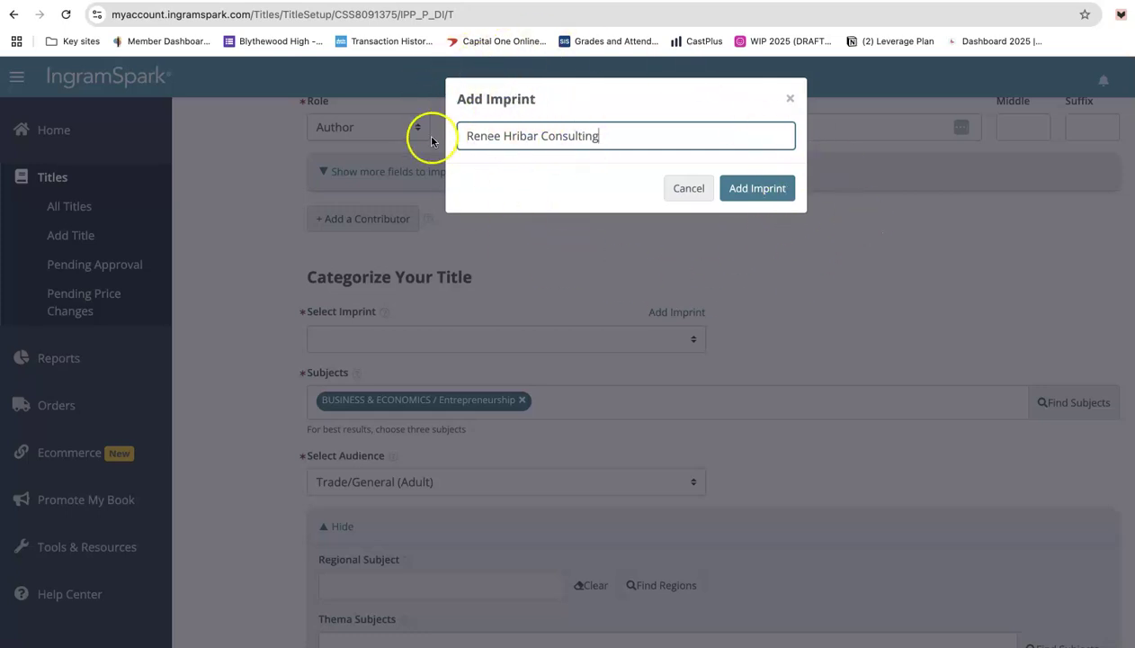
pyautogui.click(757, 189)
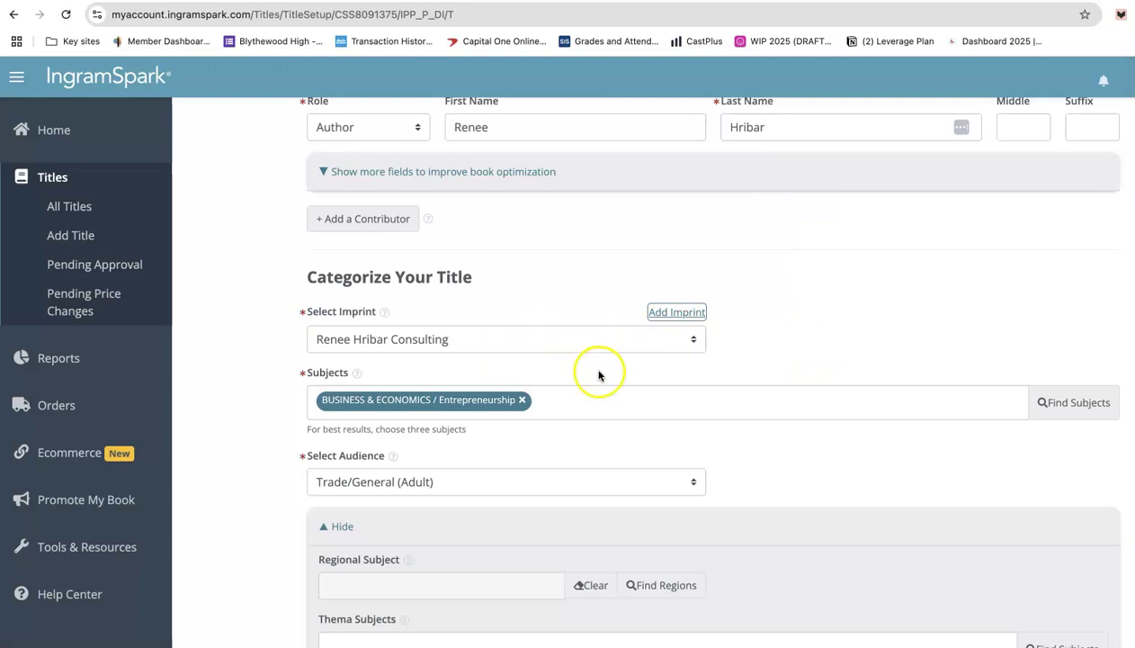
# Review the title information, contributor, imprint, subject and audience entries from the beginning of the form
pyautogui.scroll(10, 920, 443)
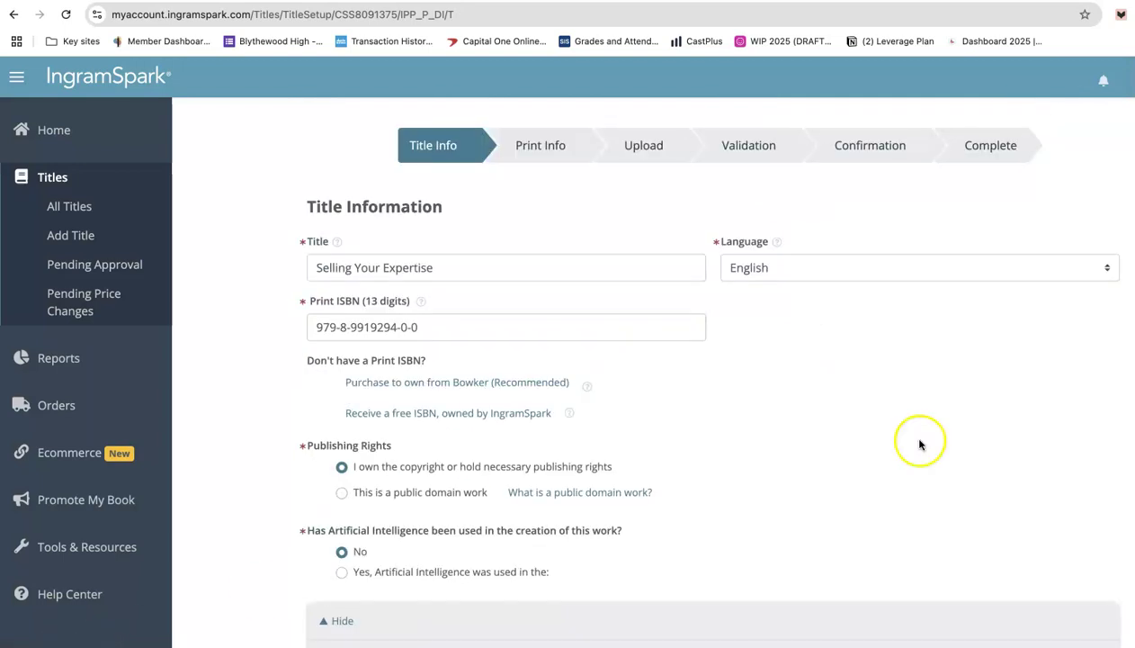
pyautogui.scroll(-2, 857, 462)
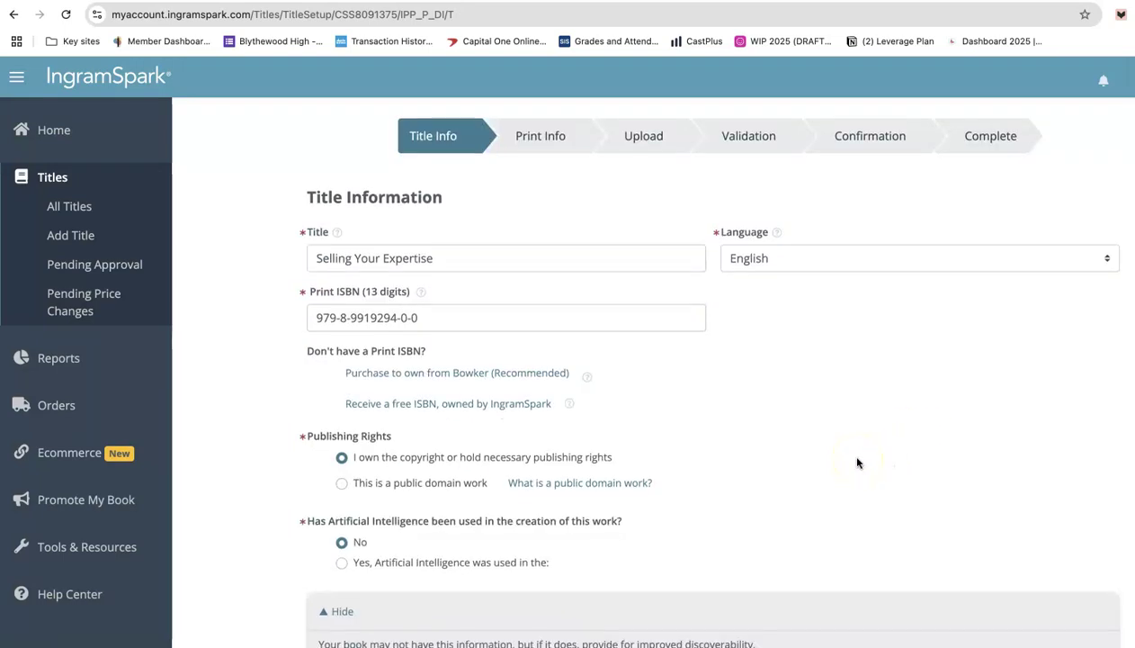
pyautogui.scroll(-2, 857, 462)
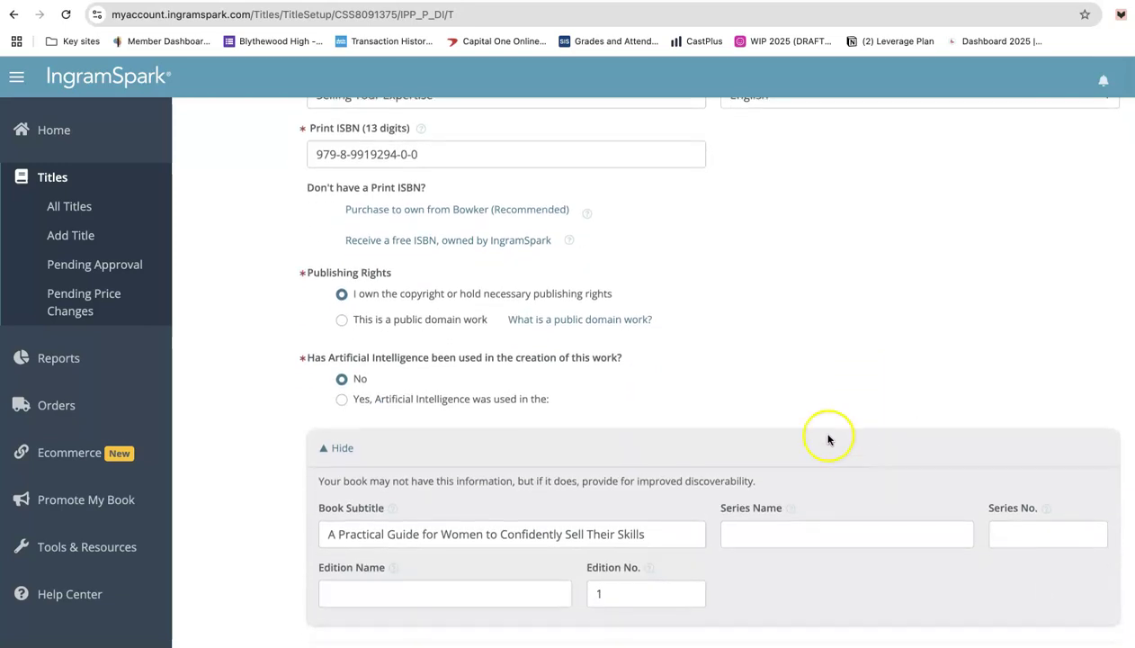
pyautogui.scroll(-3, 849, 395)
pyautogui.scroll(-4, 857, 407)
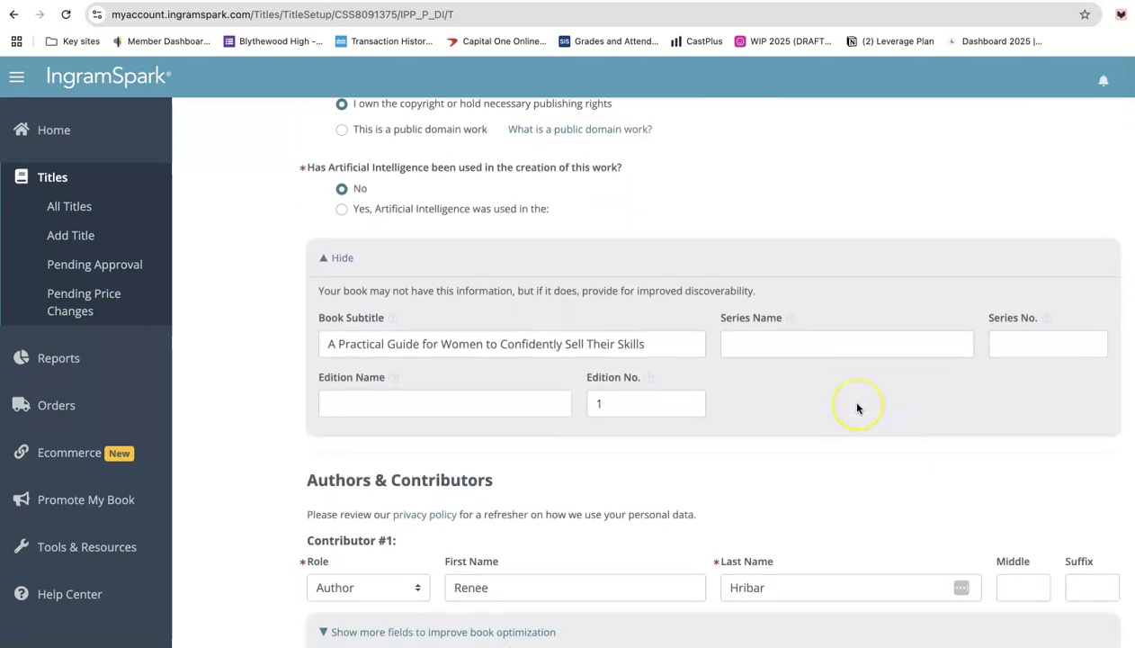
pyautogui.scroll(-2, 857, 408)
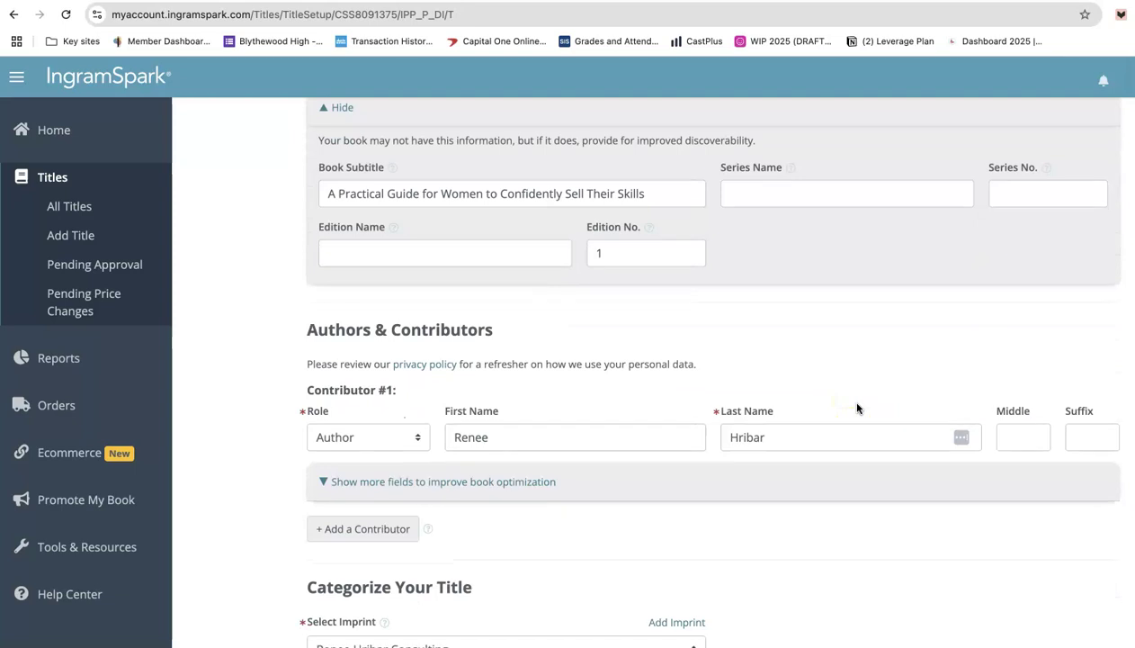
pyautogui.click(853, 413)
pyautogui.scroll(-3, 855, 415)
pyautogui.scroll(-2, 853, 412)
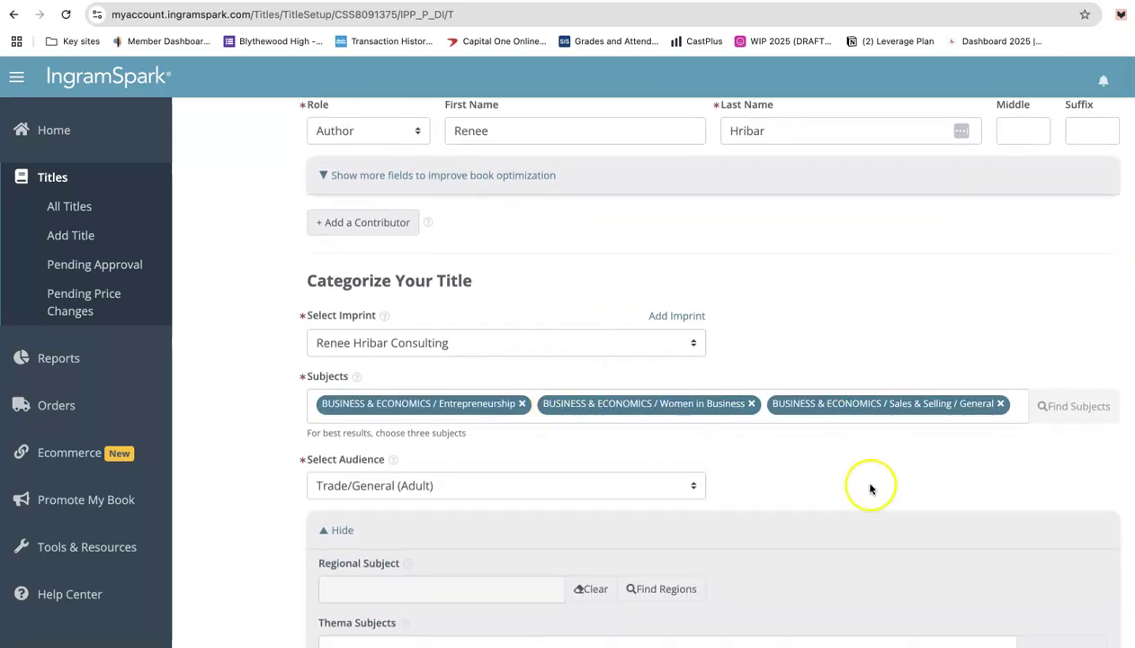
pyautogui.scroll(-2, 869, 484)
pyautogui.scroll(-4, 875, 481)
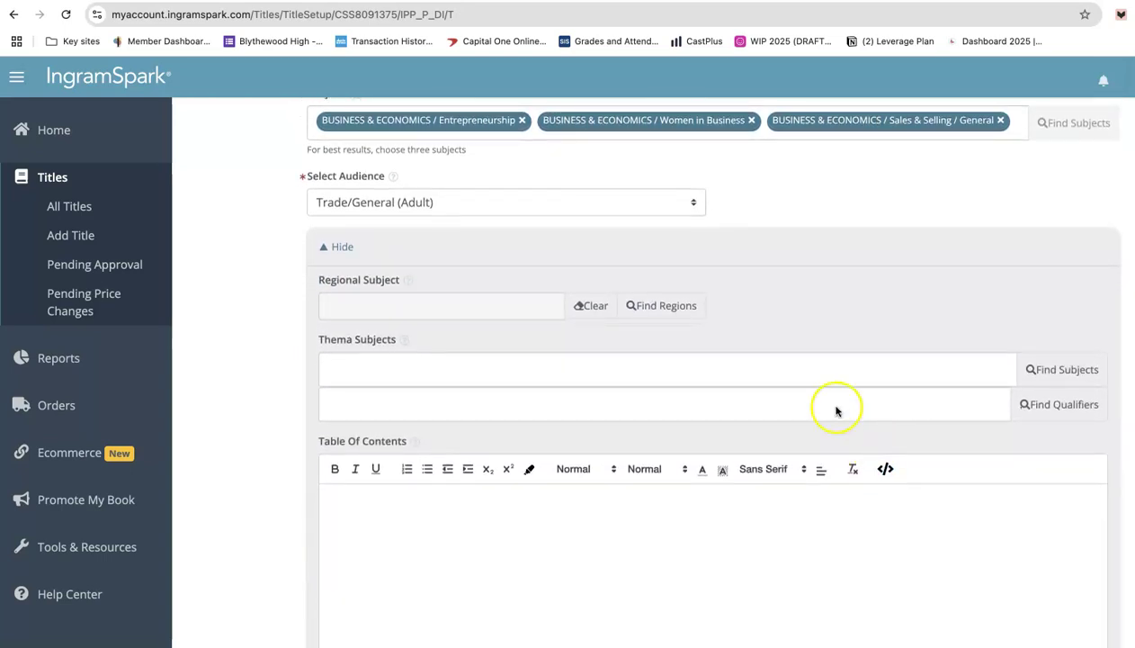
# Paste the book's chapter list with page numbers, from Chapter 1 through the Conclusion, into Table Of Contents
pyautogui.scroll(-2, 769, 567)
pyautogui.click(376, 424)
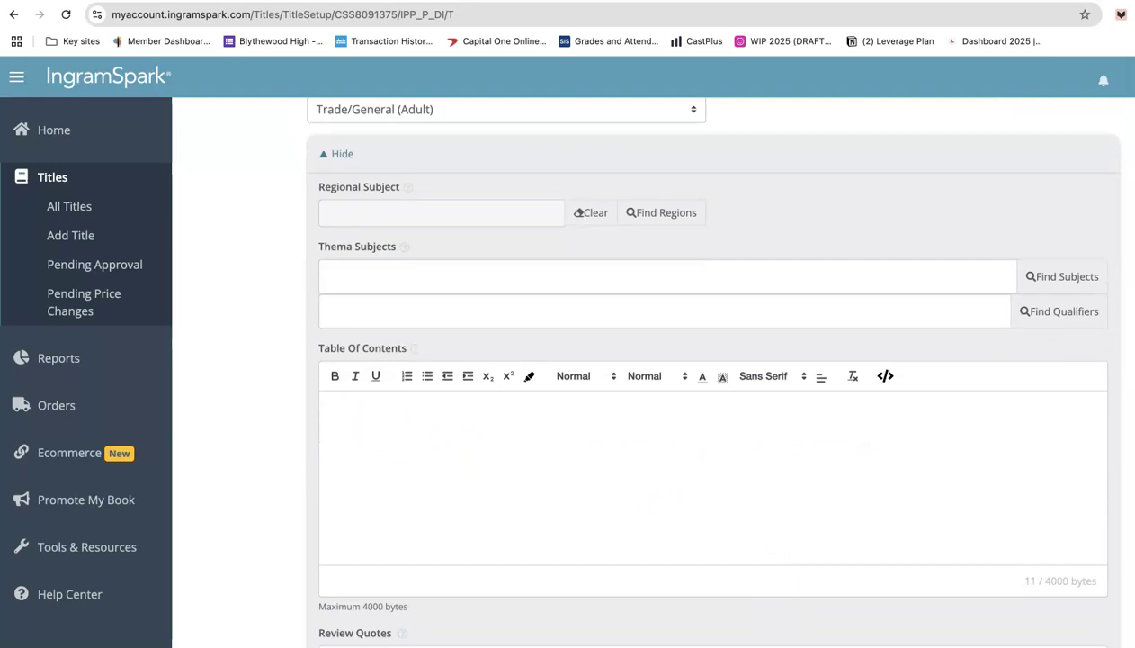
pyautogui.press('super+Tab')
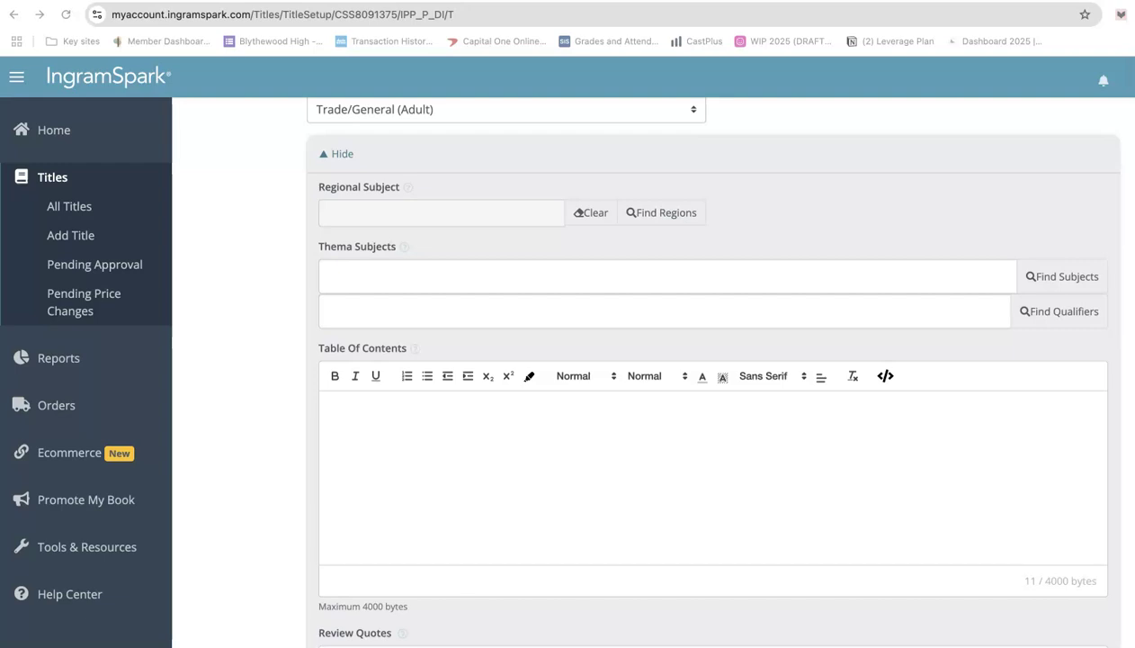
pyautogui.click(342, 408)
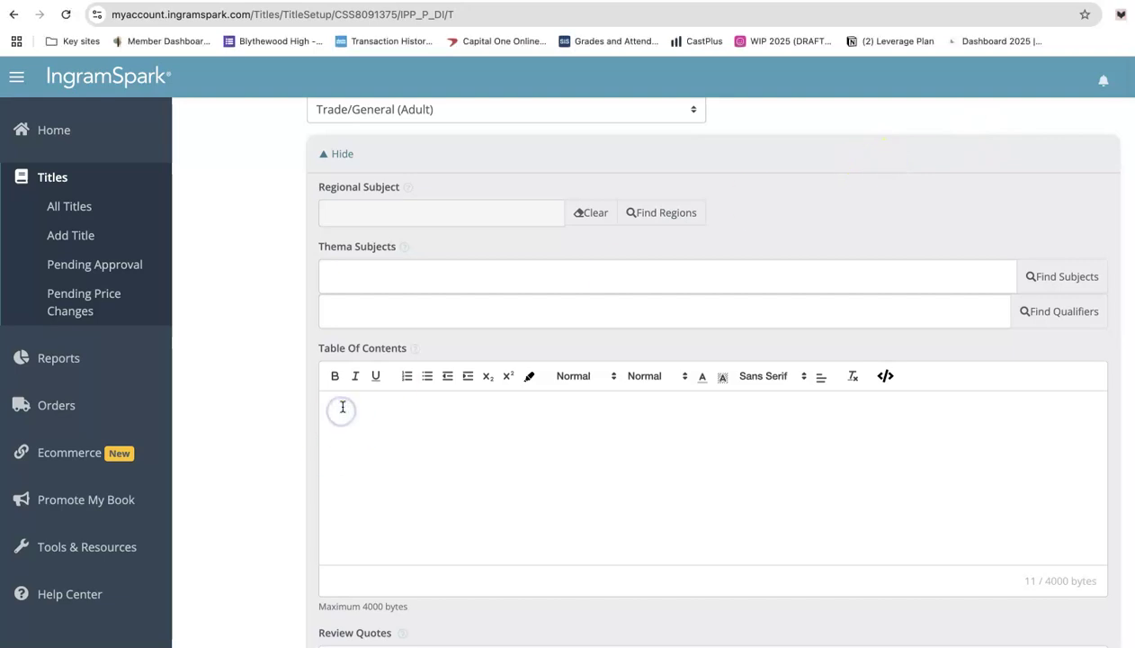
pyautogui.press('super+v')
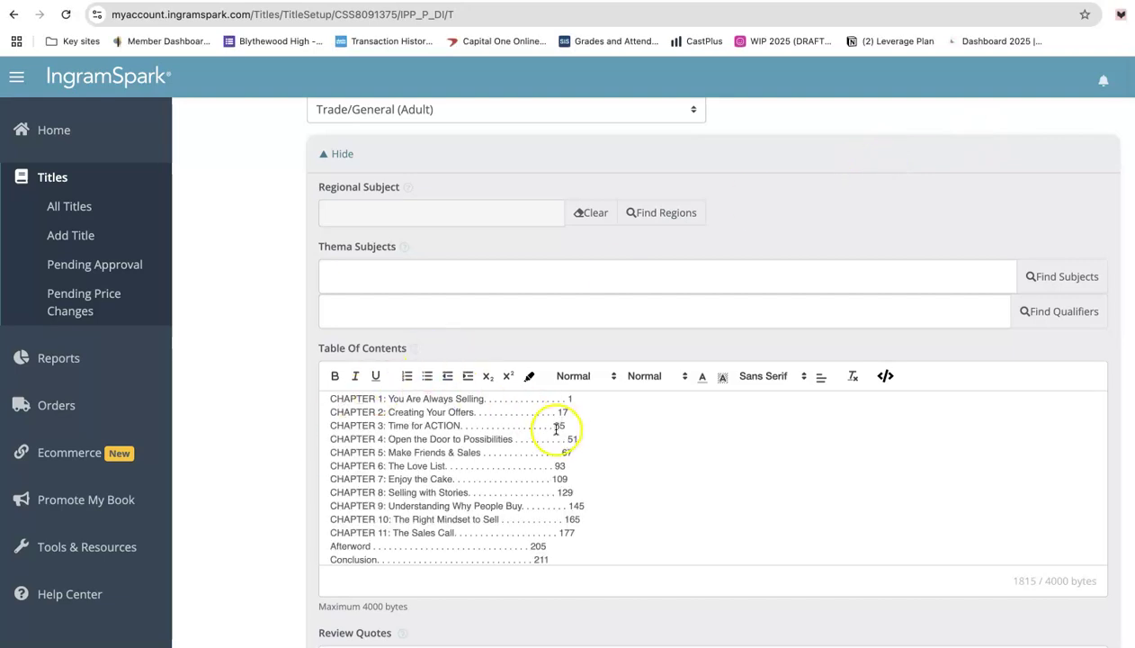
pyautogui.scroll(-1, 668, 449)
pyautogui.scroll(-5, 668, 449)
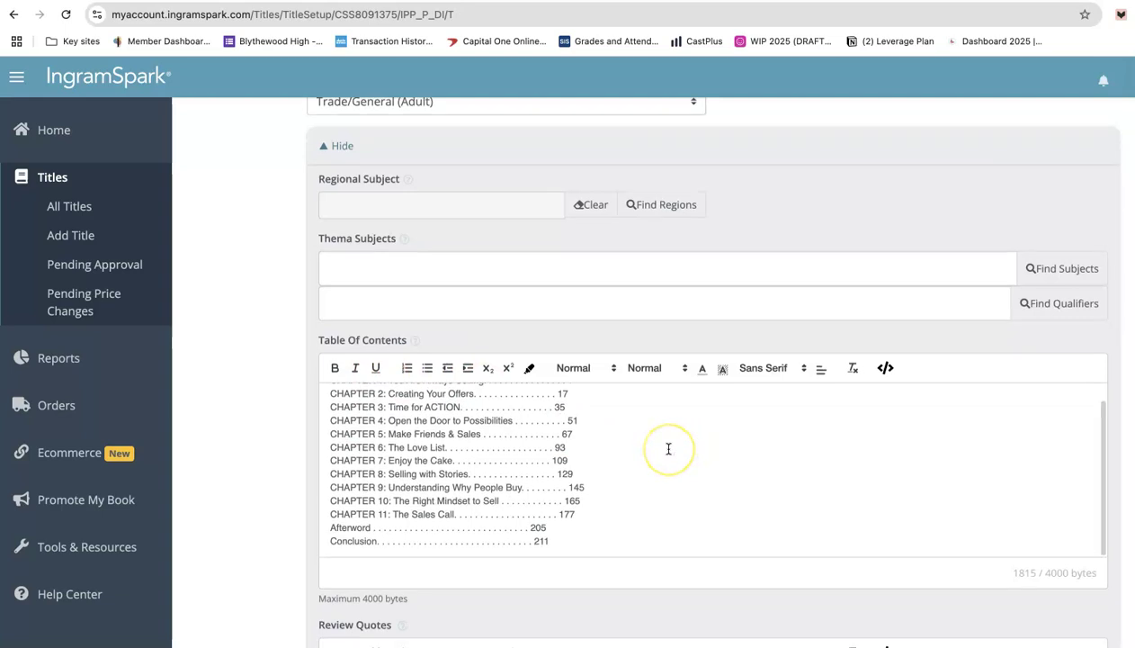
# Review the Review Quotes, Full Description, Keywords and Short Description entries before leaving the title information
pyautogui.scroll(-3, 717, 346)
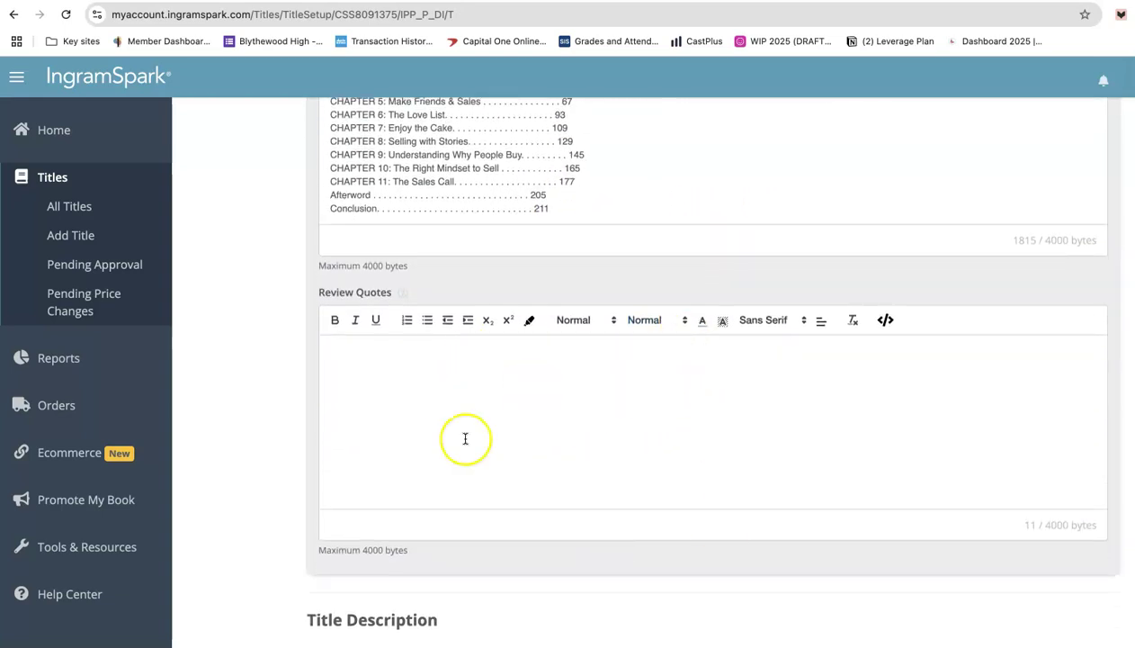
pyautogui.scroll(-2, 519, 410)
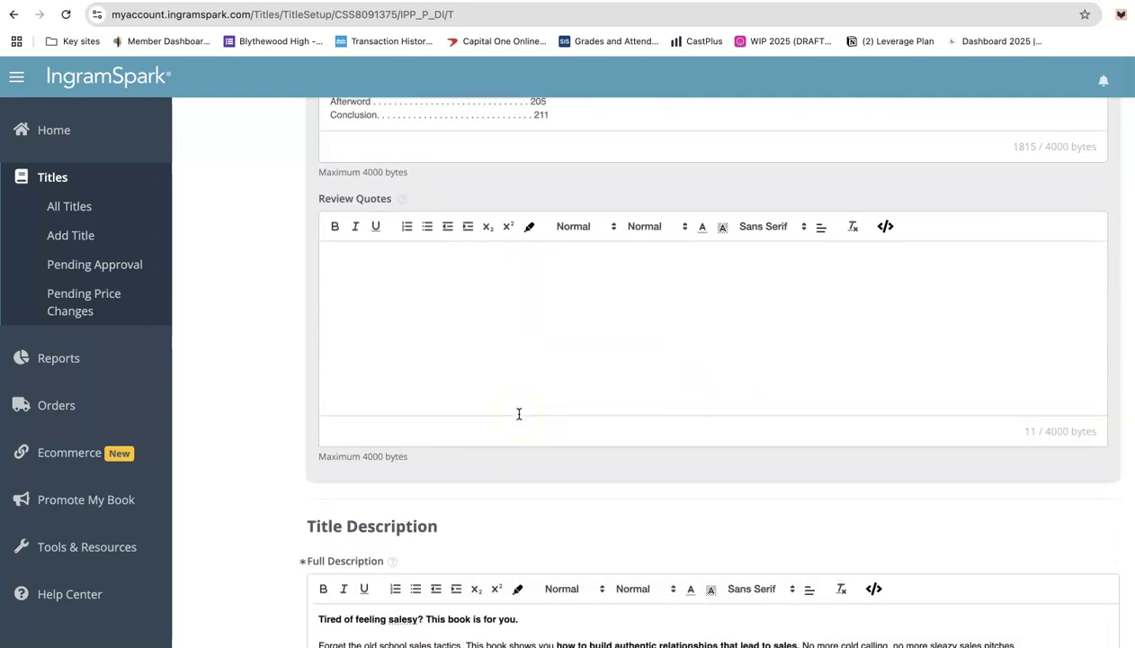
pyautogui.scroll(-1, 519, 414)
pyautogui.scroll(2, 393, 342)
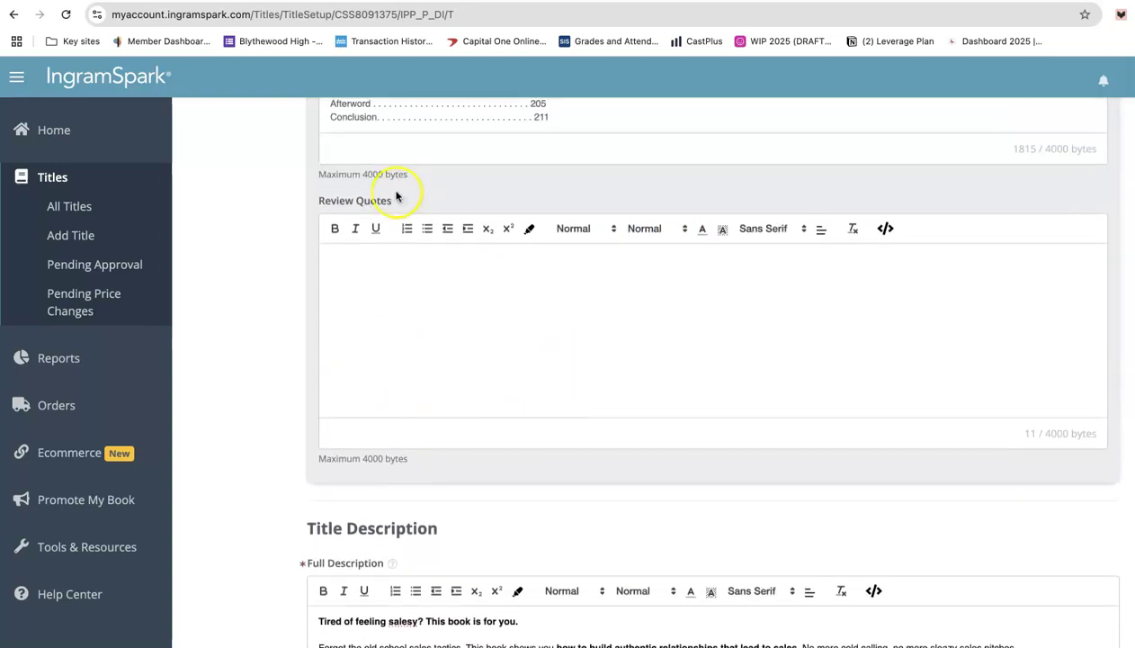
pyautogui.scroll(-5, 732, 438)
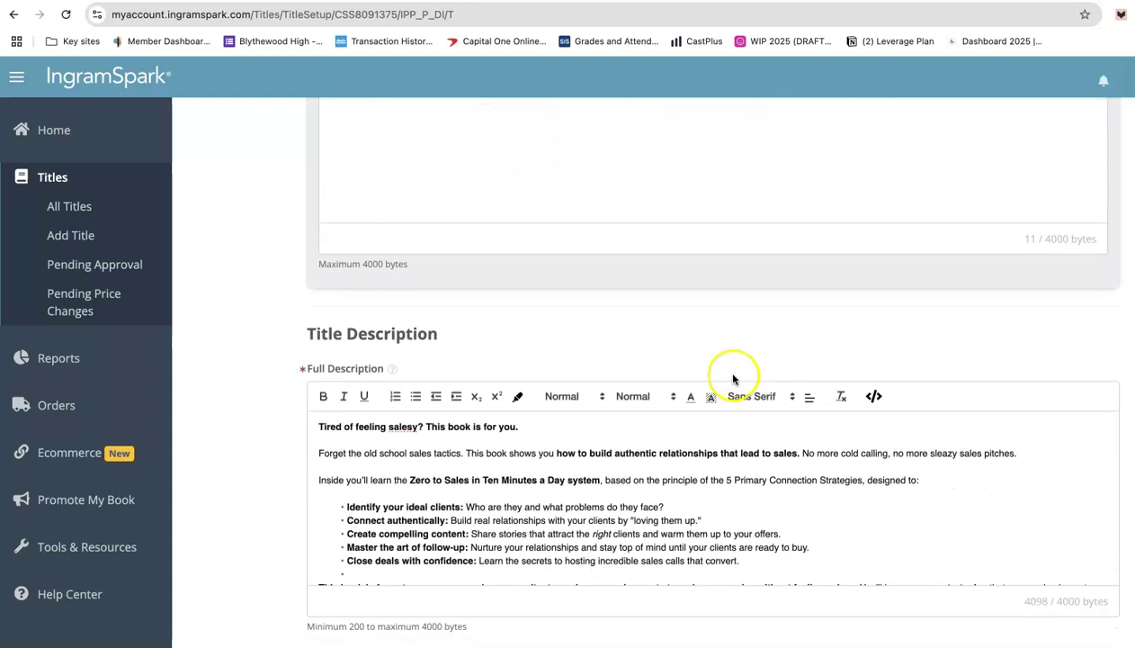
pyautogui.scroll(-3, 670, 432)
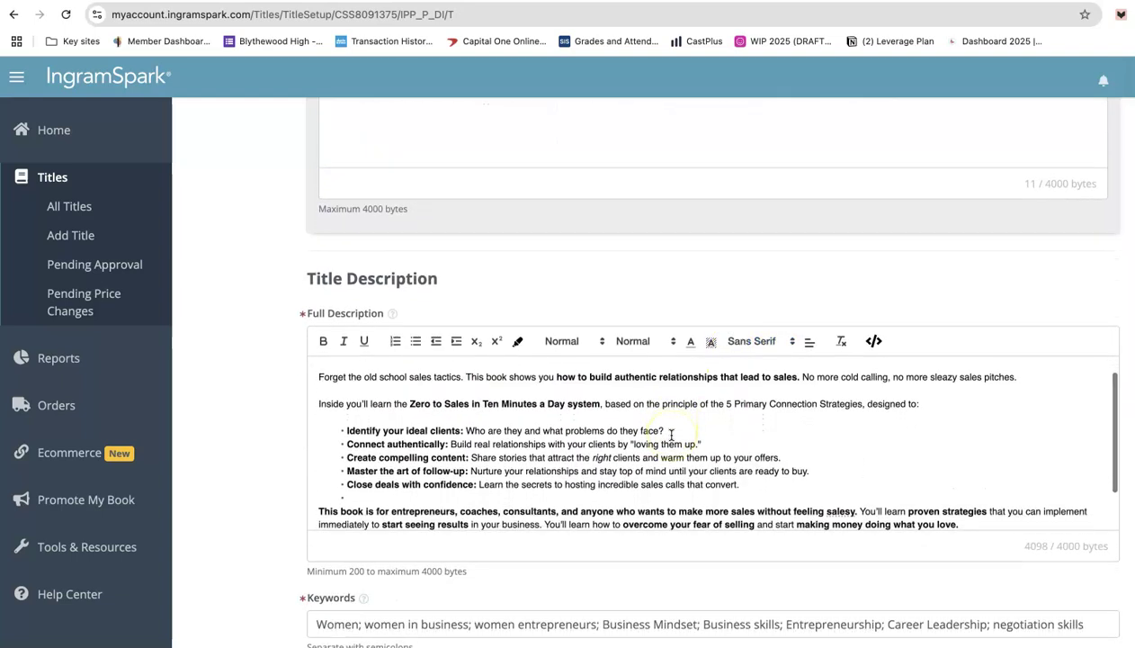
pyautogui.scroll(-4, 768, 488)
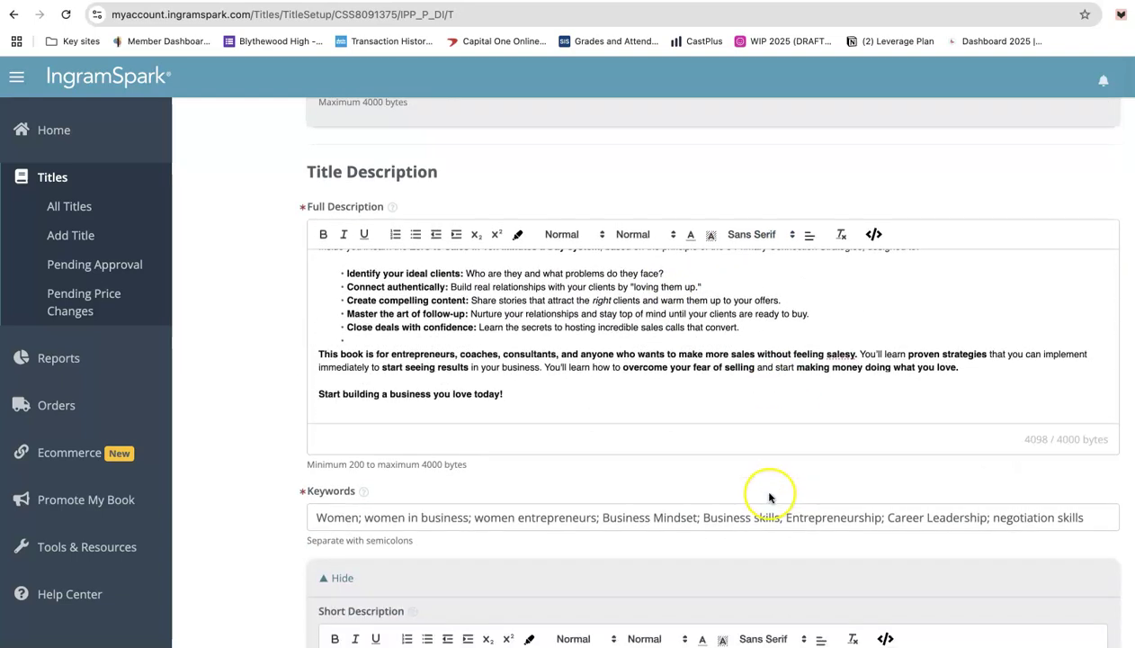
pyautogui.scroll(-2, 774, 494)
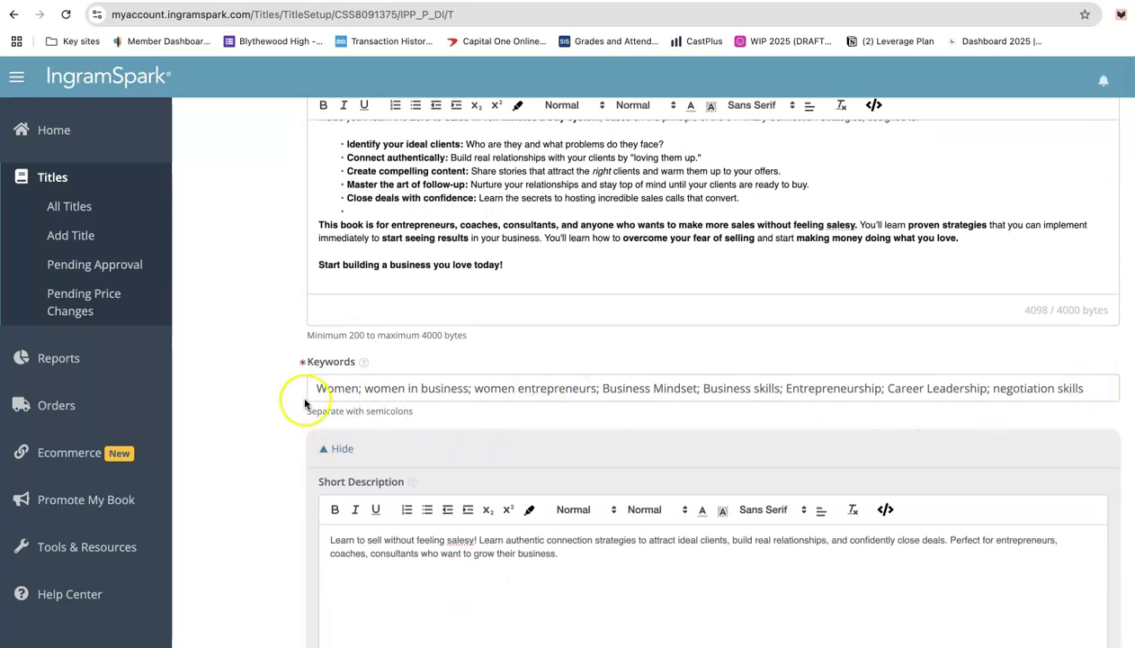
pyautogui.scroll(-3, 576, 423)
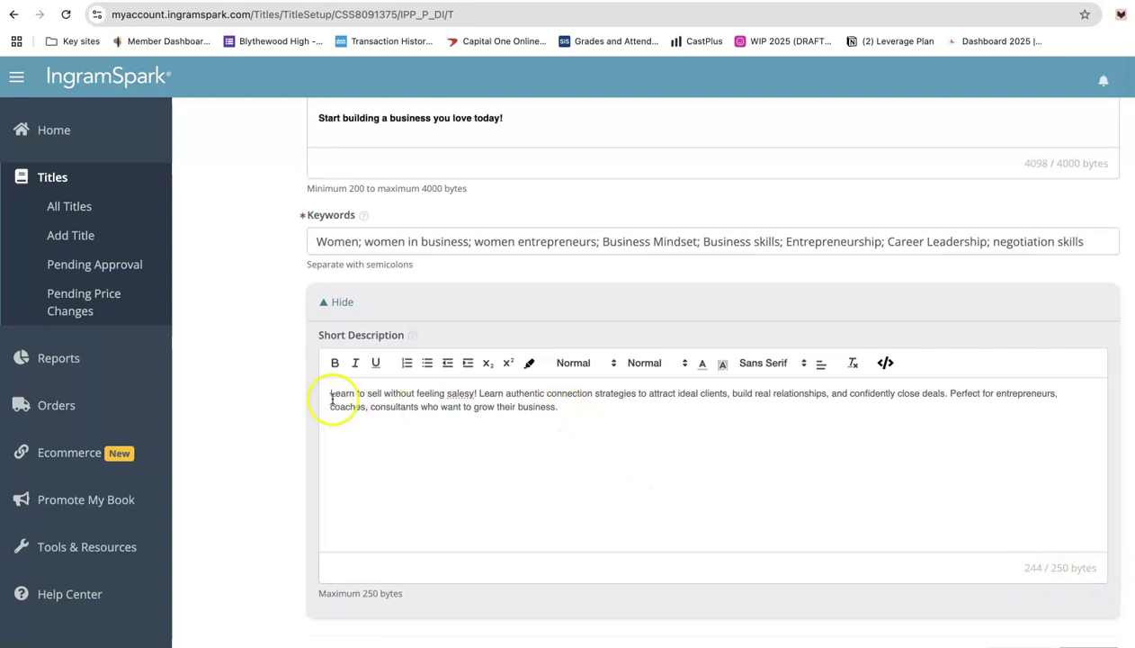
pyautogui.scroll(1, 540, 469)
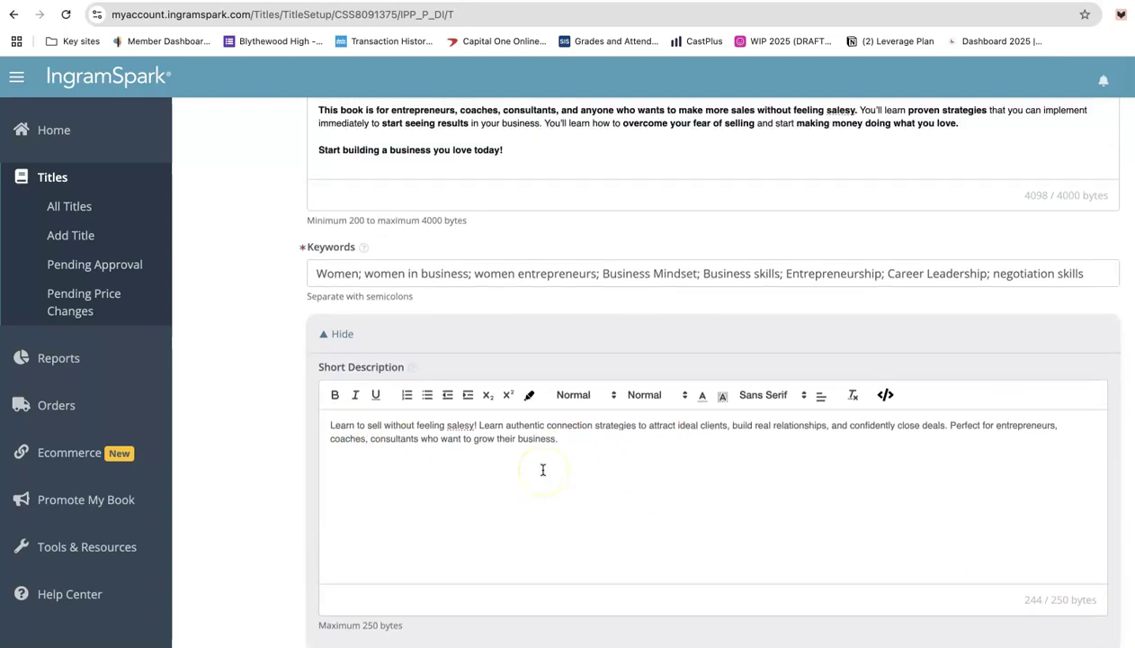
pyautogui.scroll(1, 542, 468)
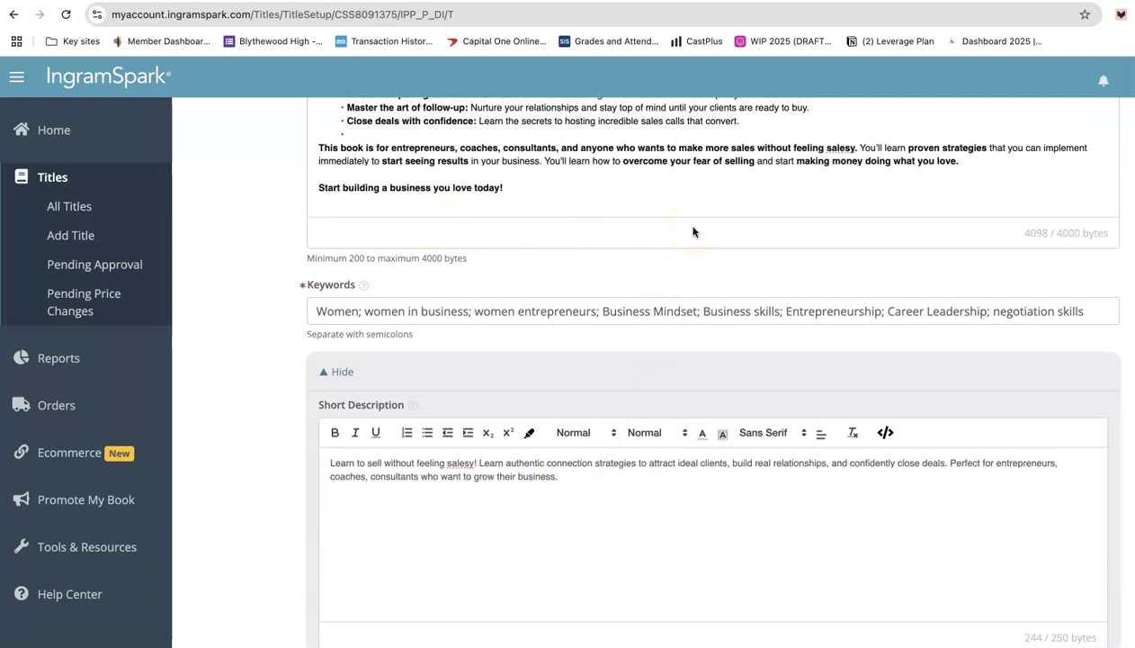
pyautogui.scroll(1, 691, 230)
pyautogui.scroll(-2, 619, 520)
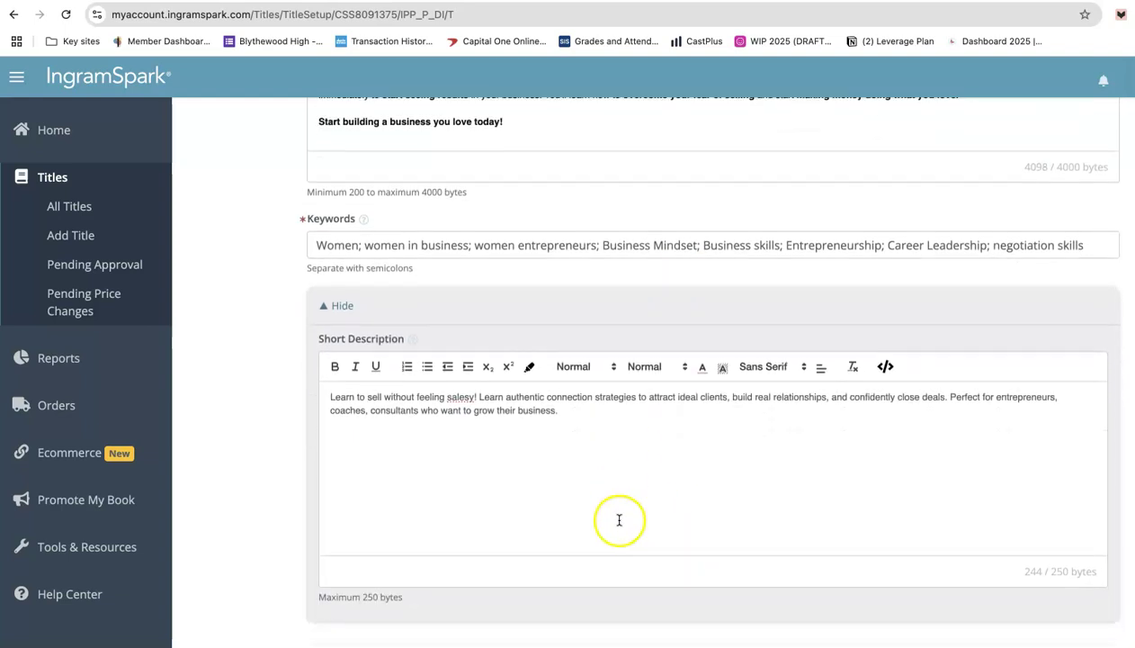
pyautogui.scroll(-1, 611, 486)
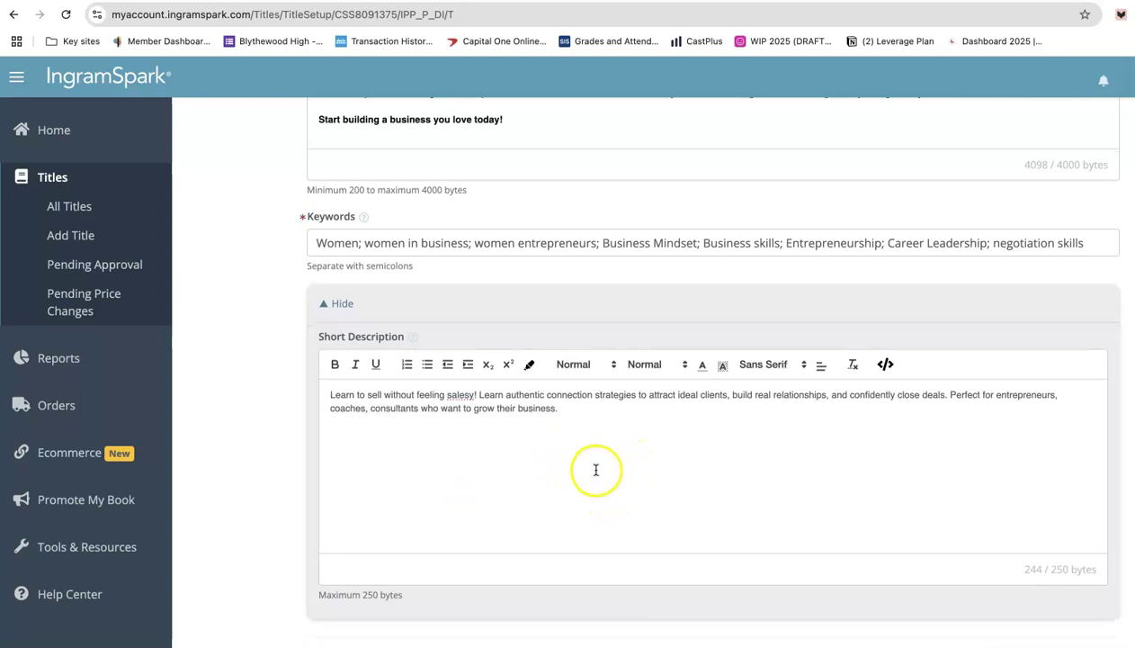
pyautogui.scroll(-2, 595, 469)
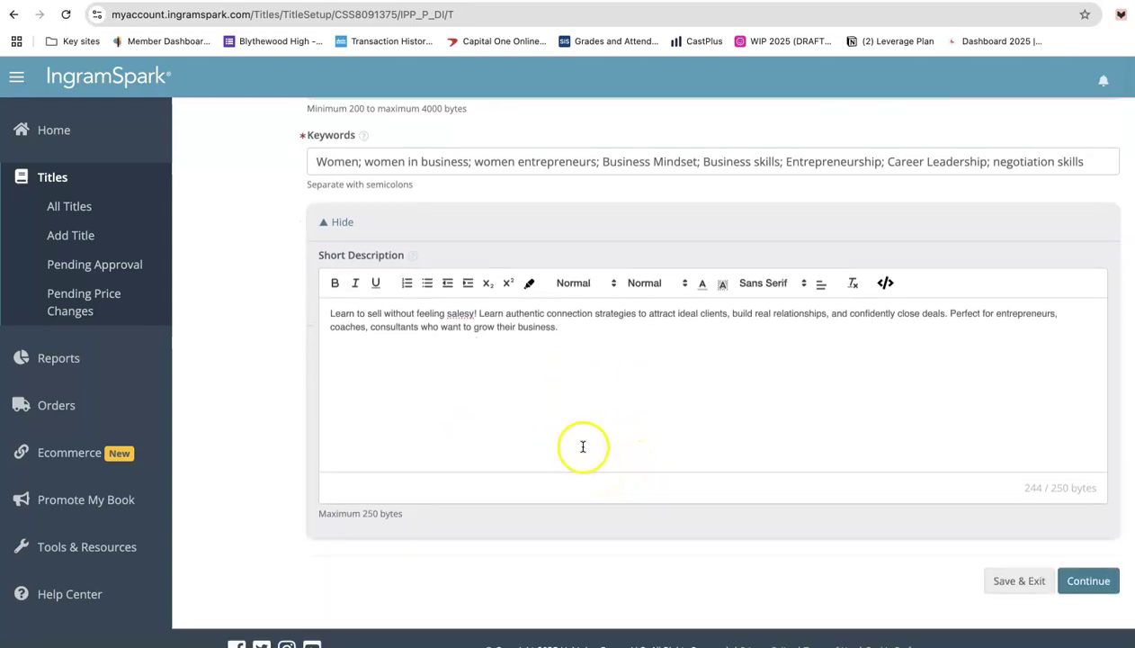
pyautogui.scroll(-1, 630, 448)
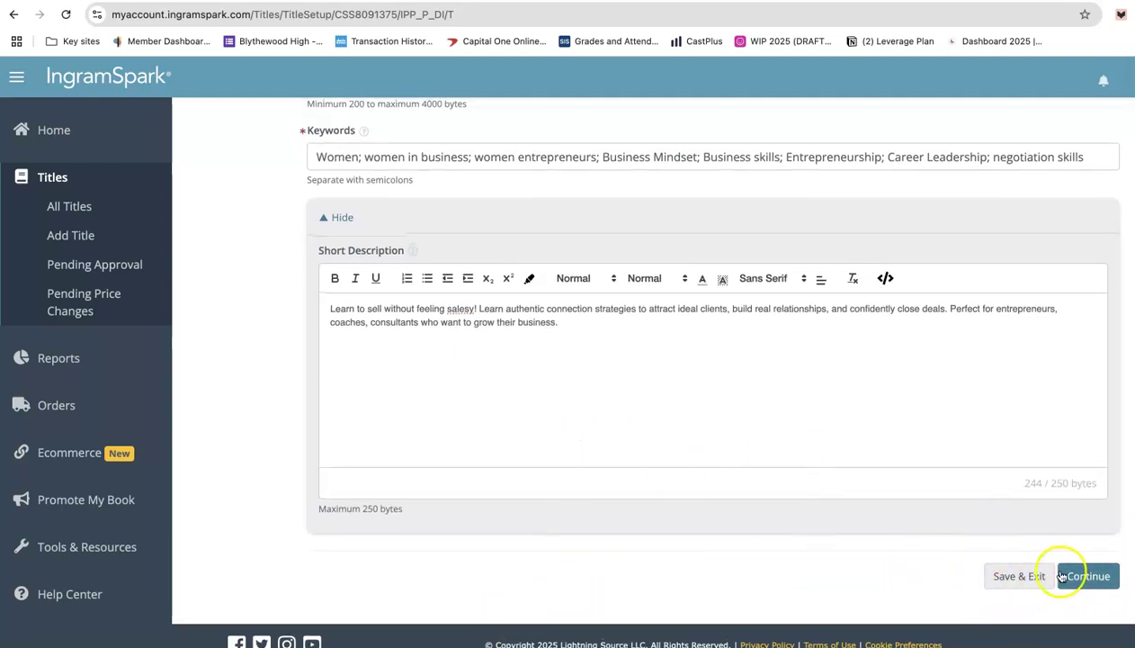
# Continue to the print information and select the 5.500" x 8.500" (216mm x 140mm) trim size
pyautogui.click(1098, 577)
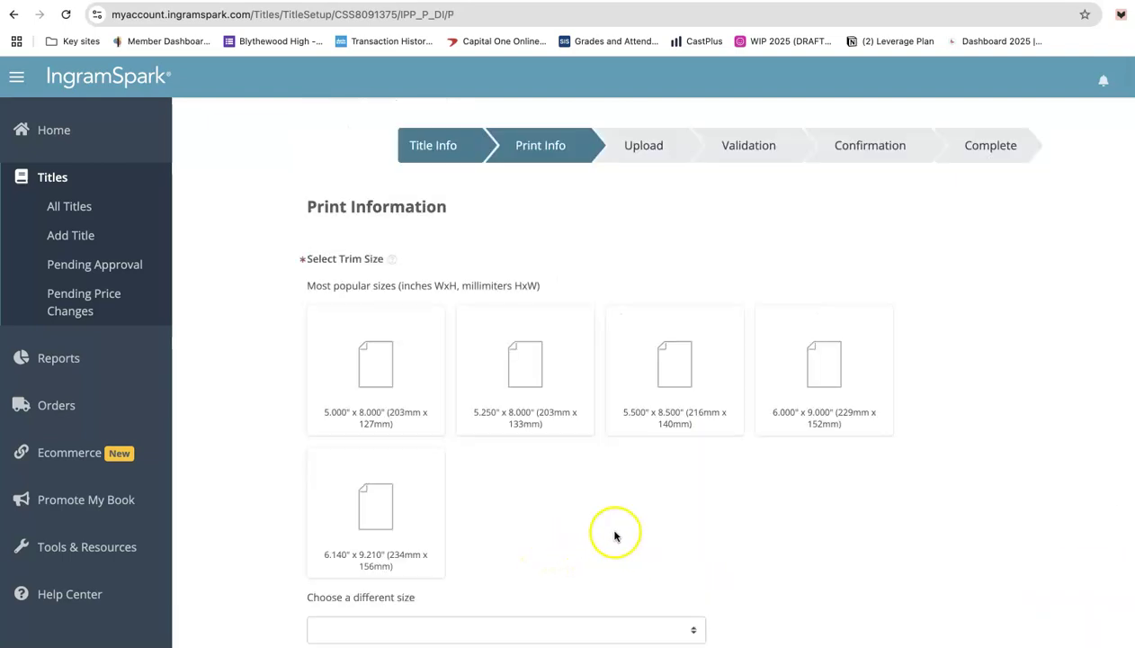
pyautogui.scroll(-1, 645, 531)
pyautogui.scroll(-2, 645, 532)
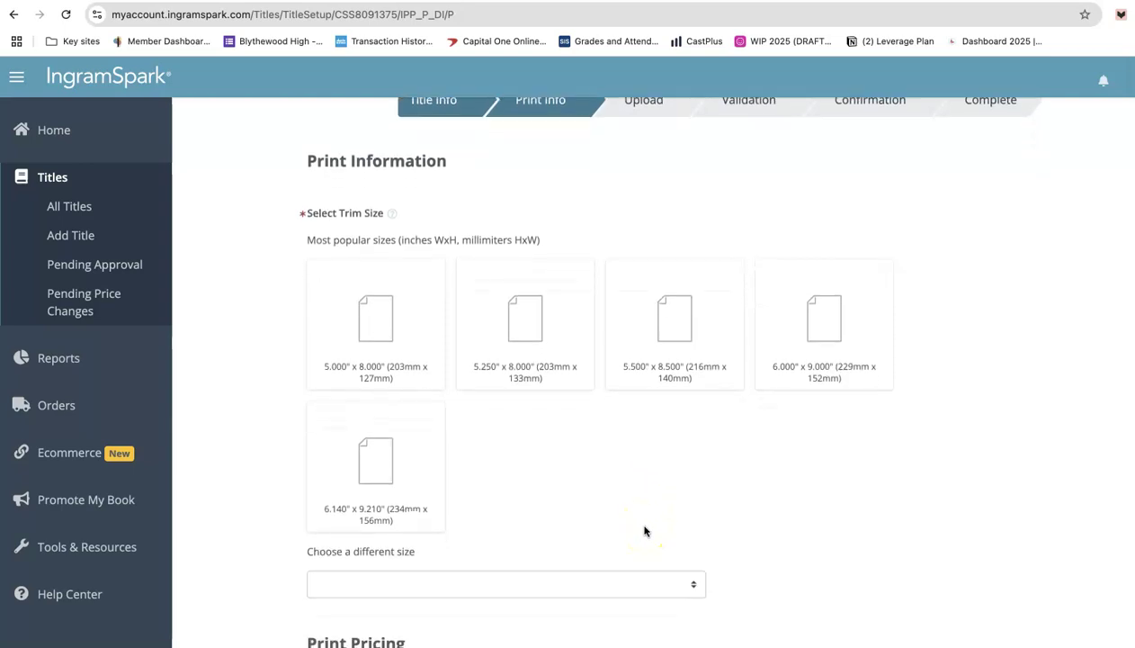
pyautogui.click(393, 200)
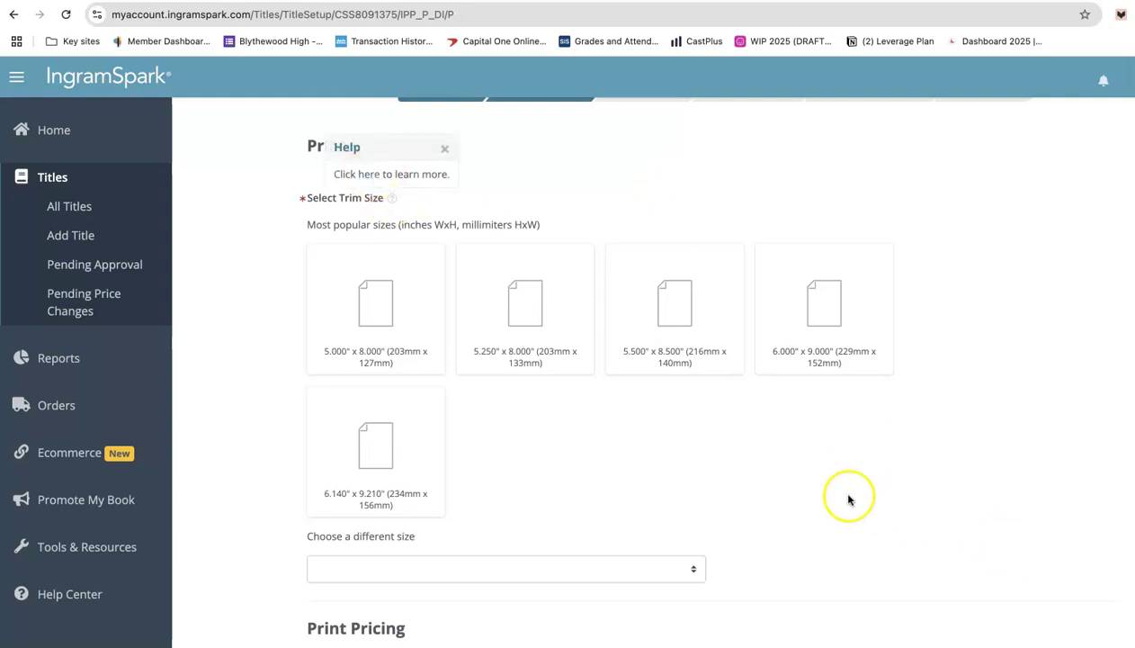
pyautogui.scroll(-1, 852, 500)
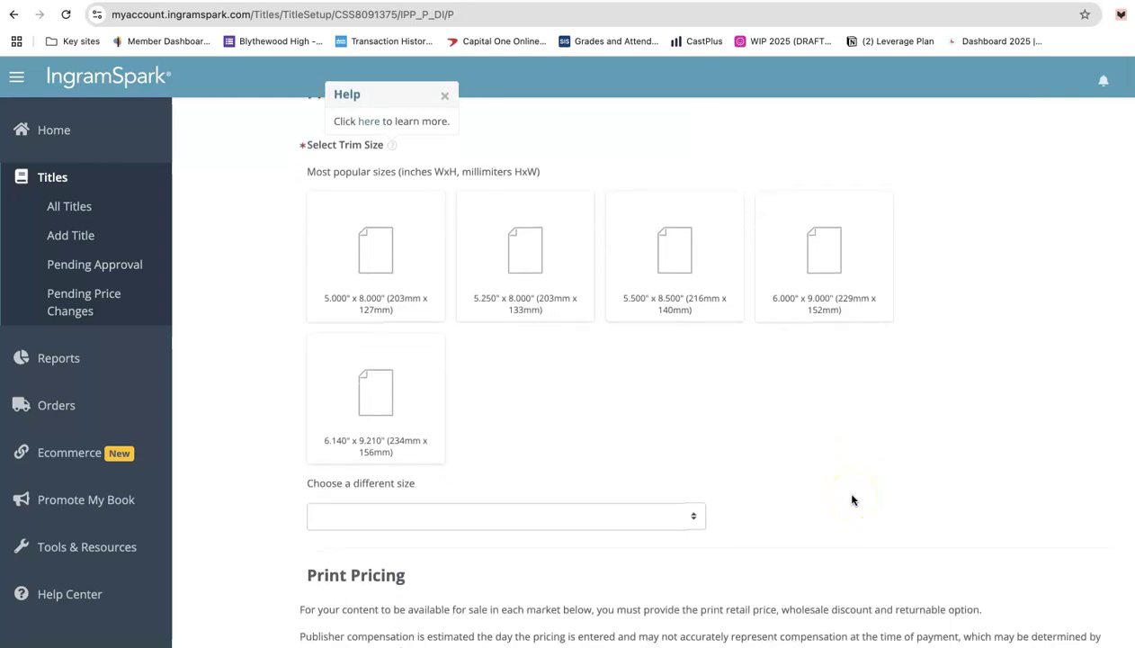
pyautogui.click(683, 265)
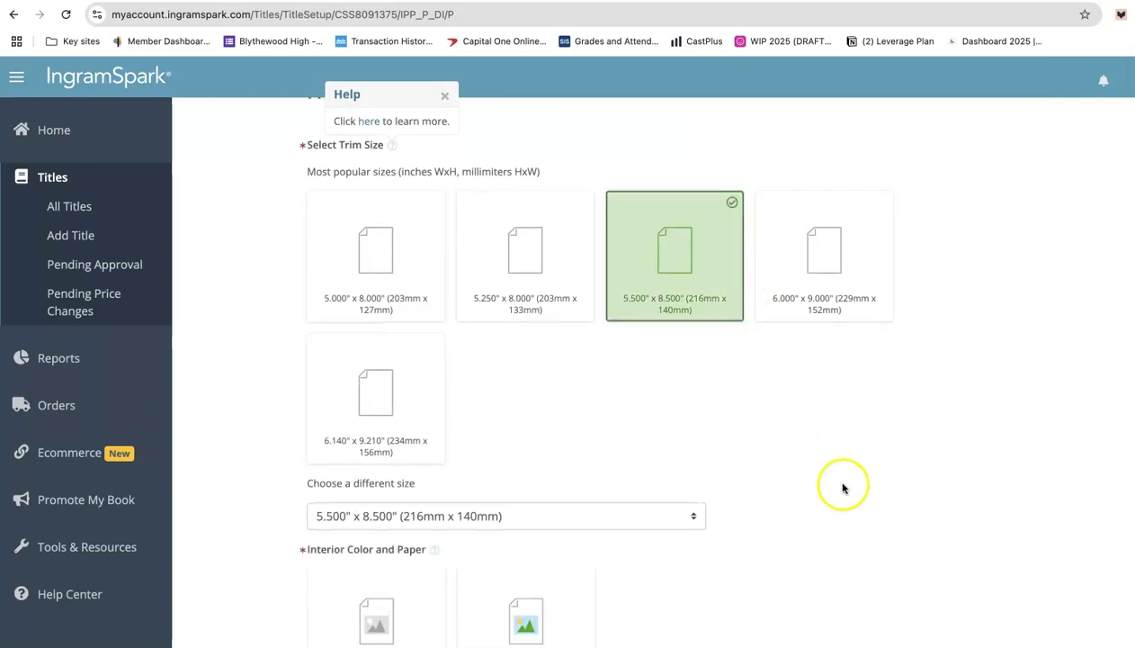
# Set the interior to Black & White printed on 50lb Creme paper
pyautogui.scroll(-4, 837, 493)
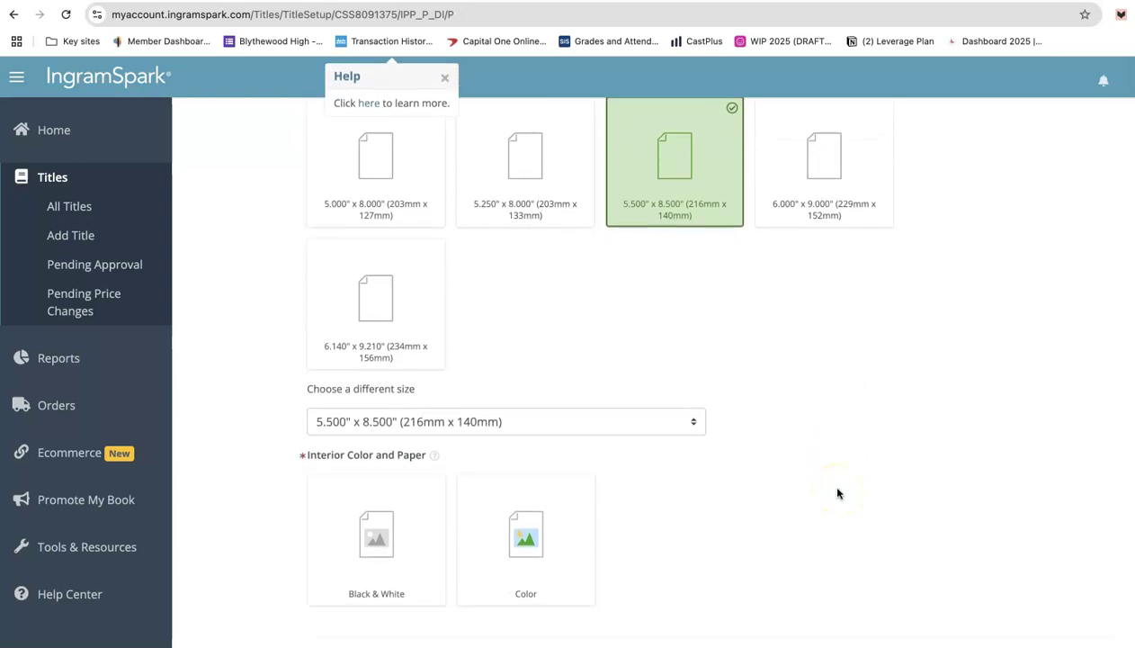
pyautogui.scroll(-2, 810, 501)
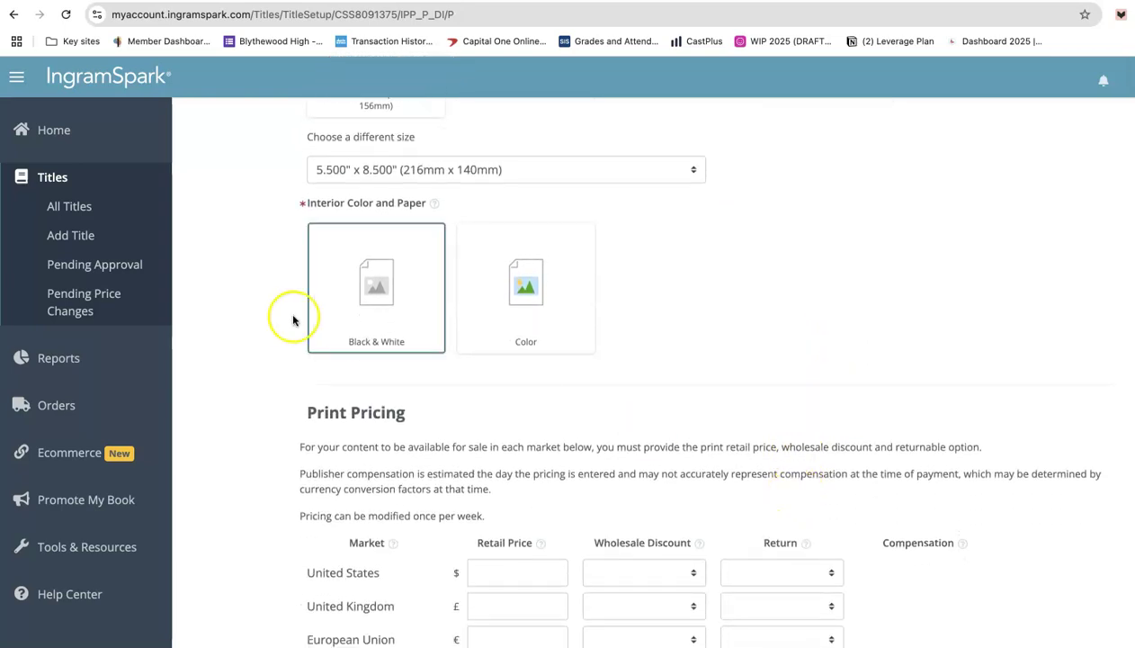
pyautogui.click(352, 301)
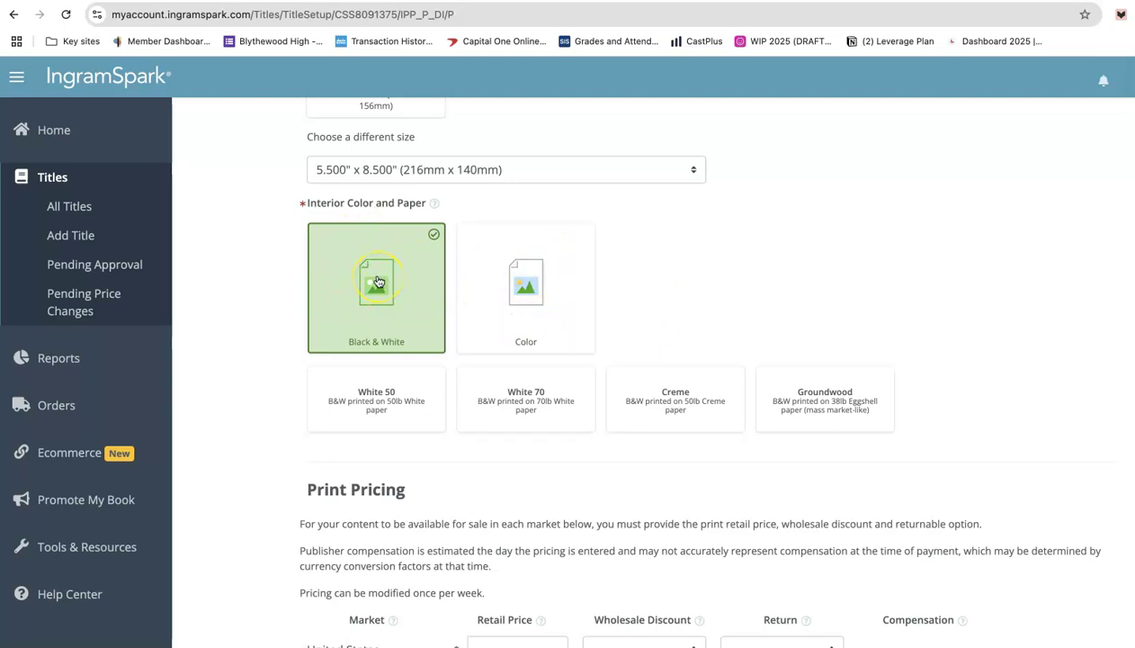
pyautogui.scroll(-3, 398, 280)
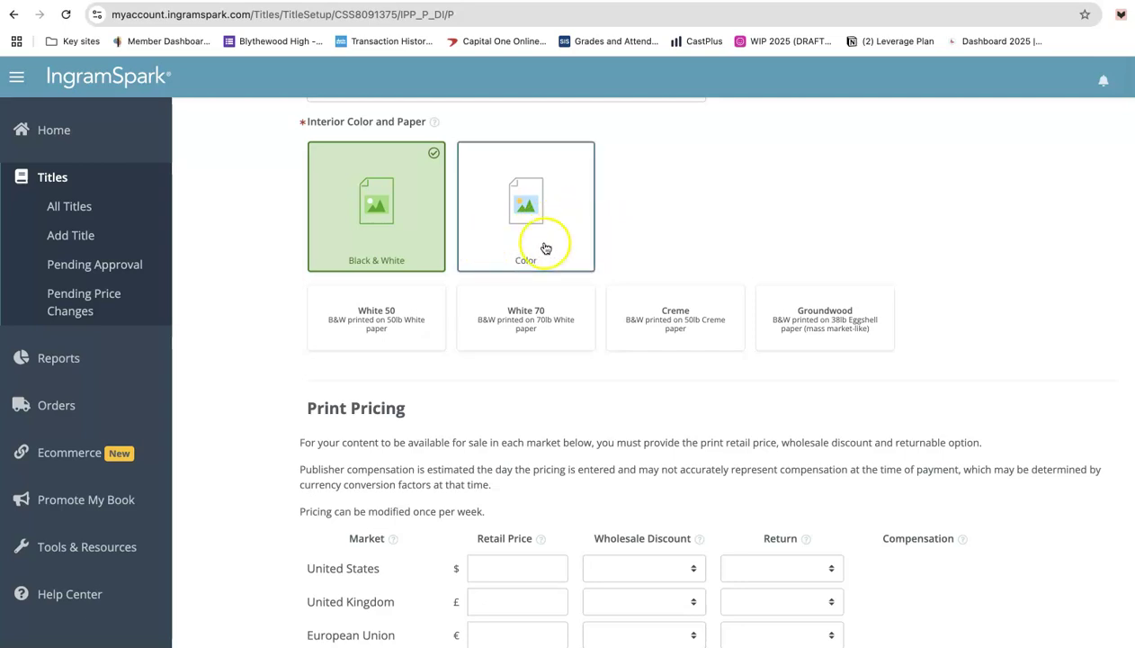
pyautogui.scroll(-3, 706, 257)
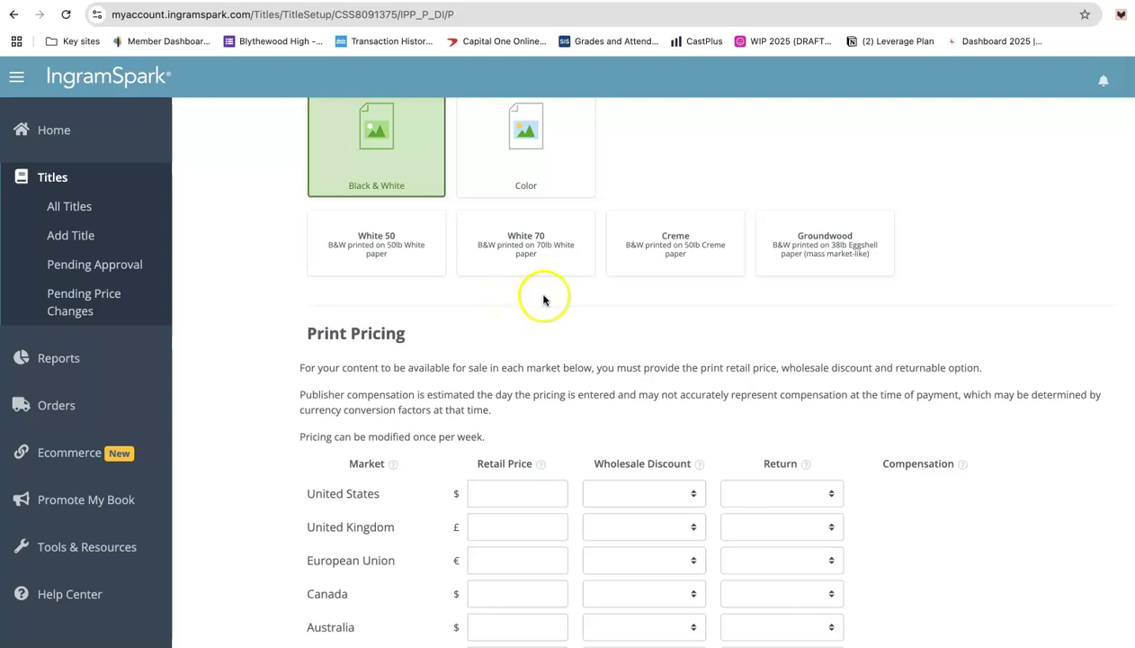
pyautogui.click(688, 253)
# Set the binding to Paperback with the Perfect Bound option
pyautogui.scroll(-2, 993, 316)
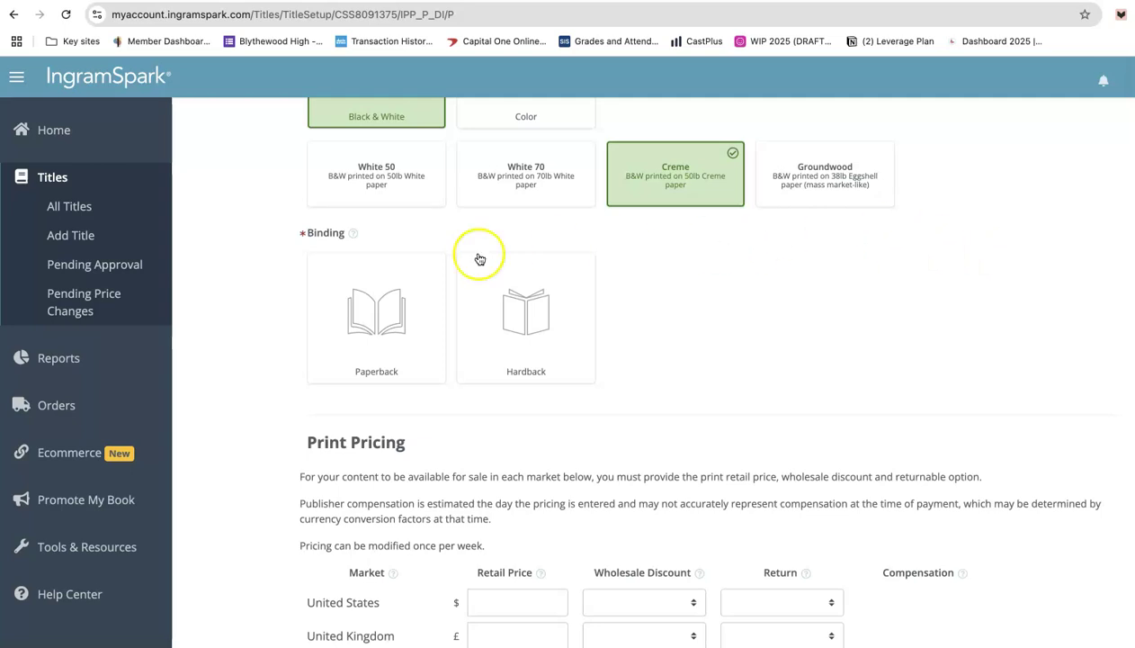
pyautogui.click(363, 321)
pyautogui.scroll(-2, 830, 290)
pyautogui.scroll(-1, 830, 291)
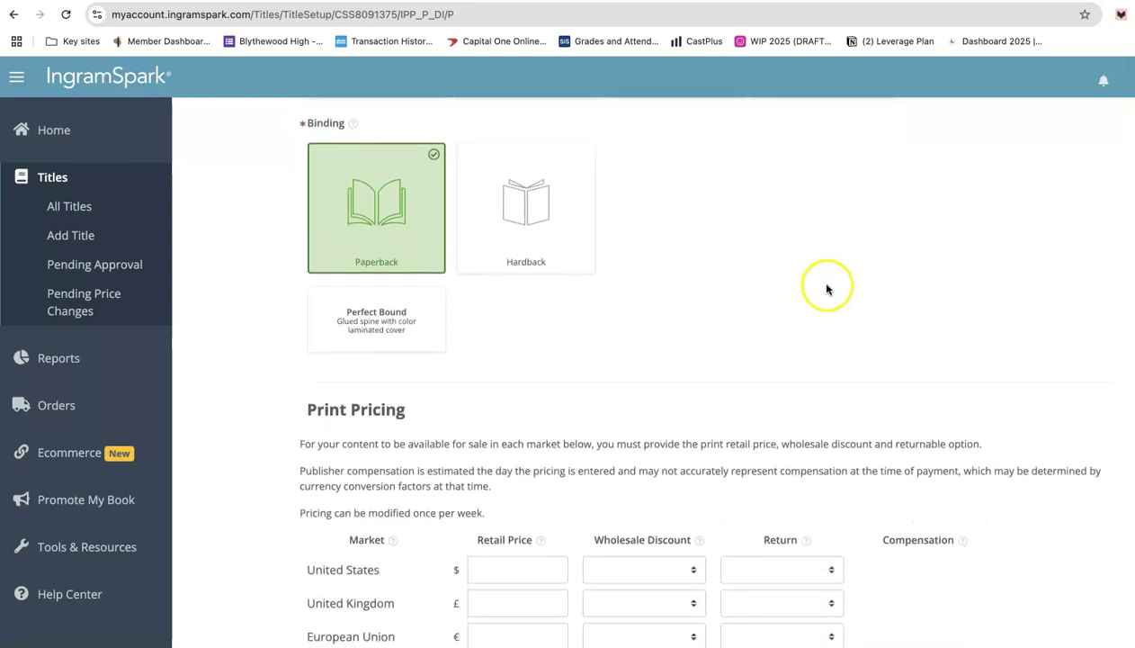
pyautogui.click(364, 316)
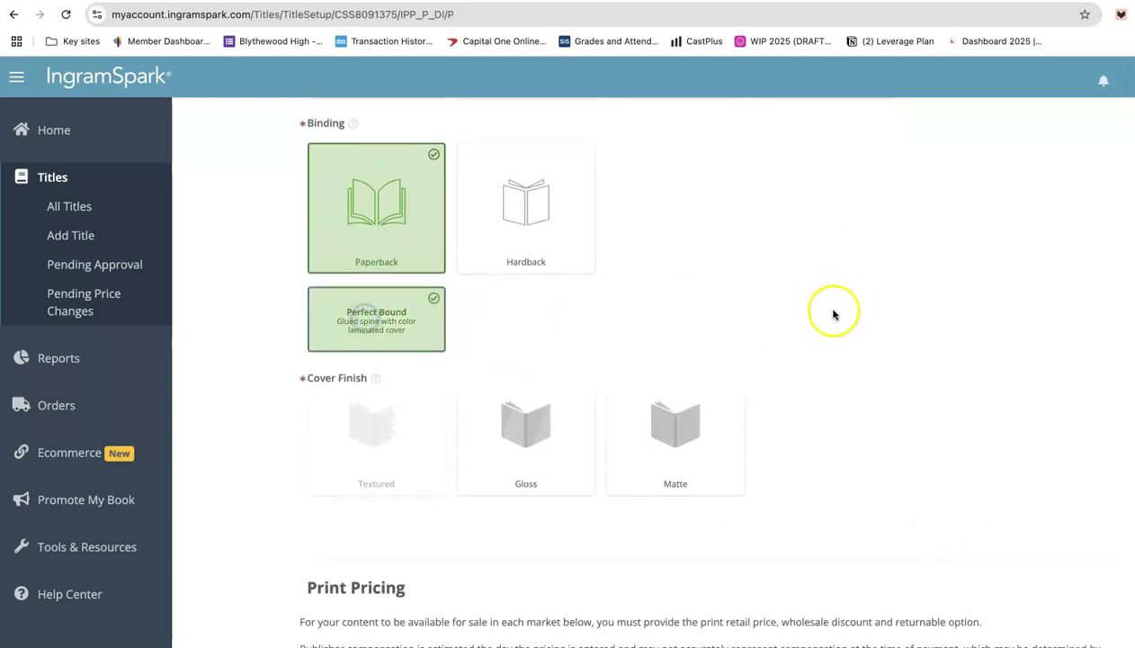
# Choose the Gloss cover finish and bring up the additional book information
pyautogui.scroll(-1, 831, 311)
pyautogui.scroll(-3, 859, 311)
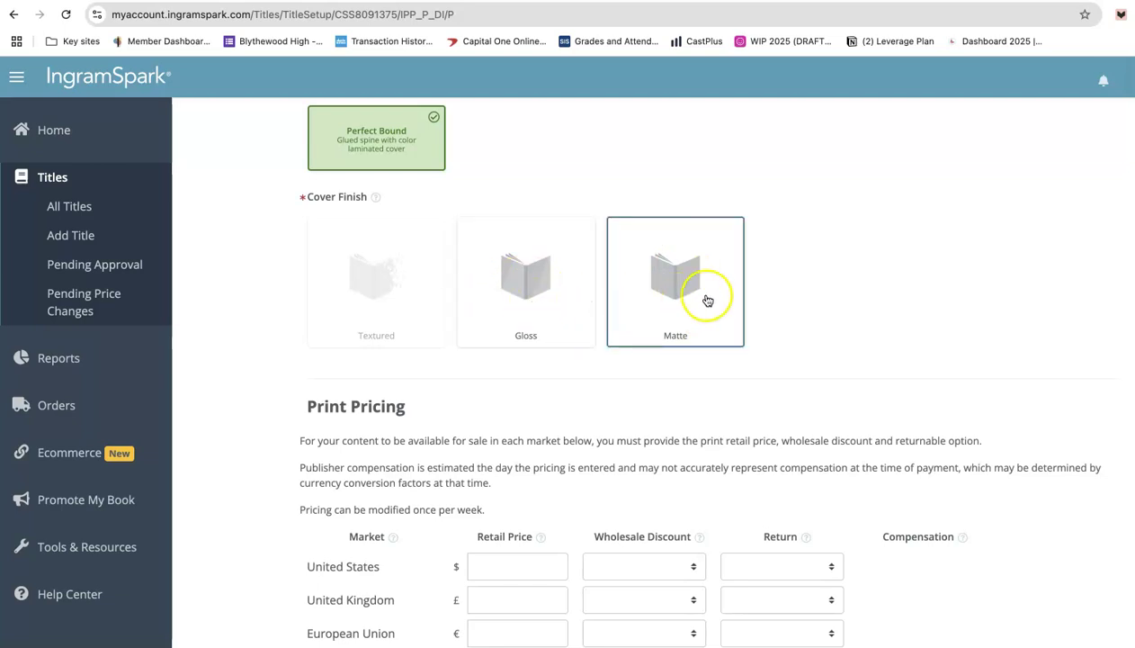
pyautogui.click(527, 285)
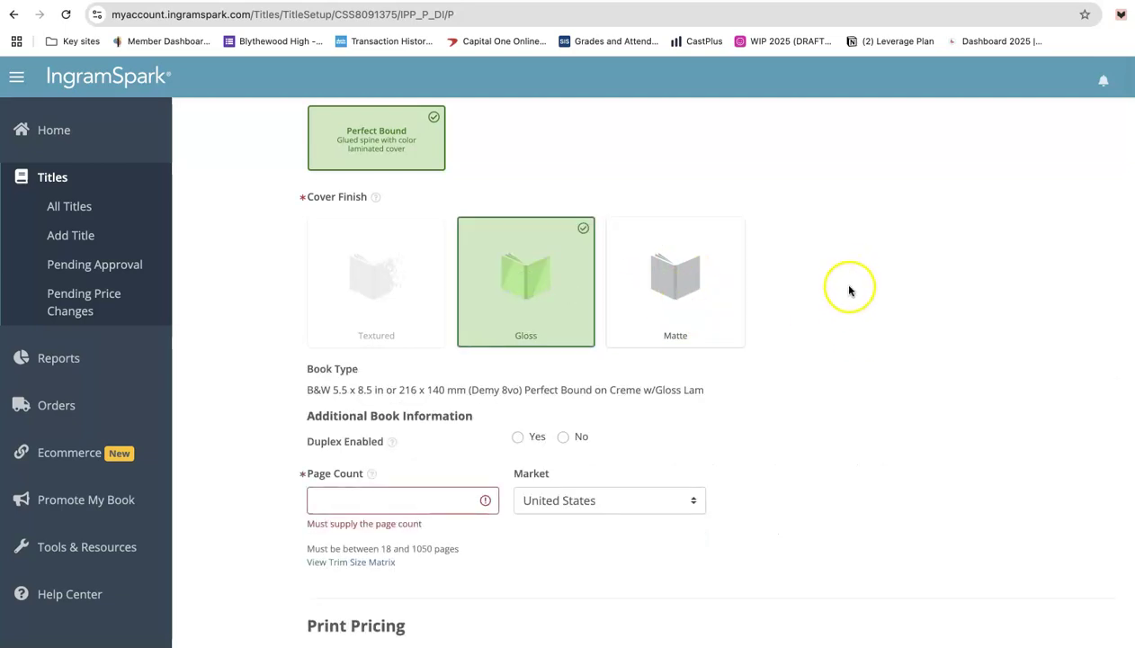
pyautogui.scroll(-2, 849, 286)
pyautogui.scroll(-1, 850, 290)
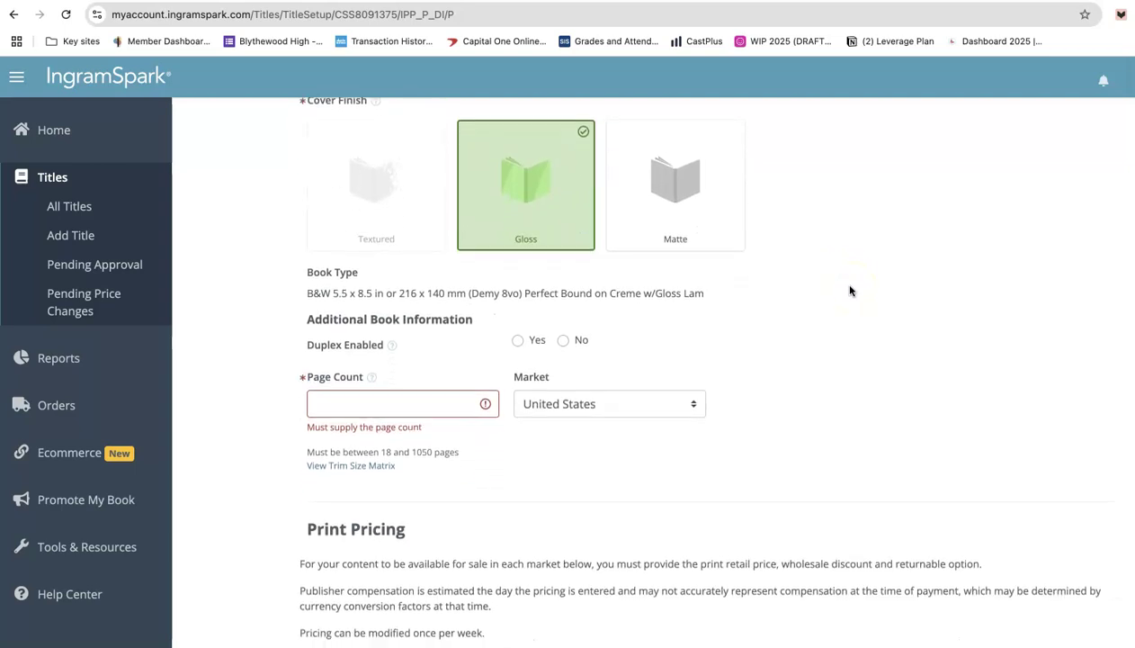
# Set Duplex Enabled to No in the additional book information
pyautogui.scroll(-1, 841, 289)
pyautogui.scroll(3, 841, 289)
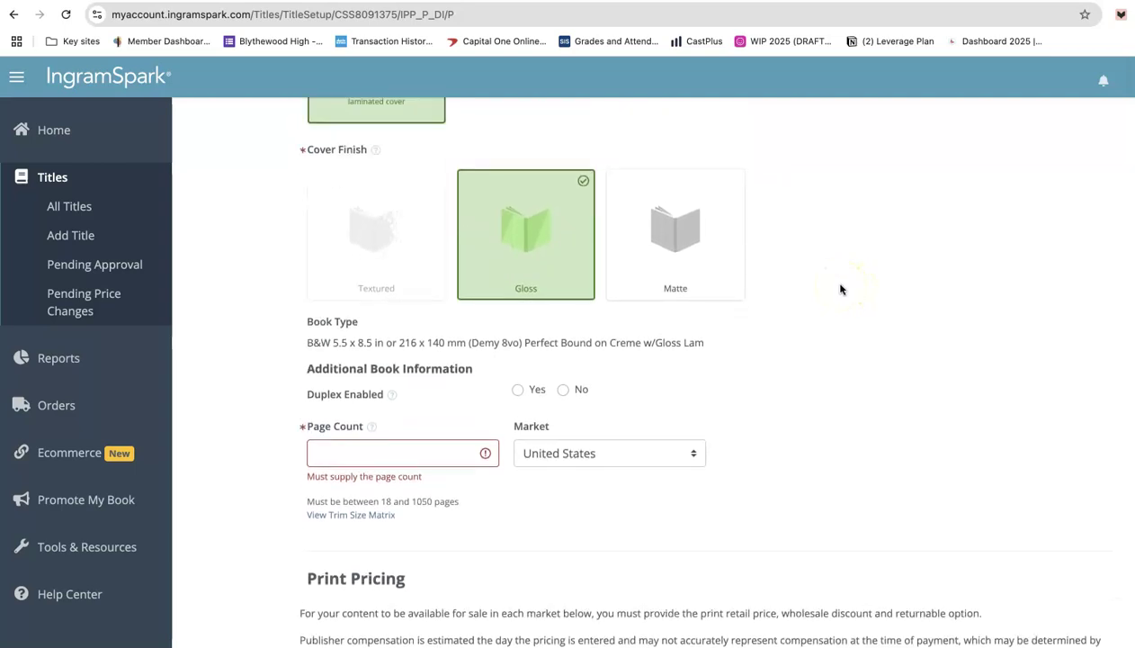
pyautogui.scroll(-1, 841, 289)
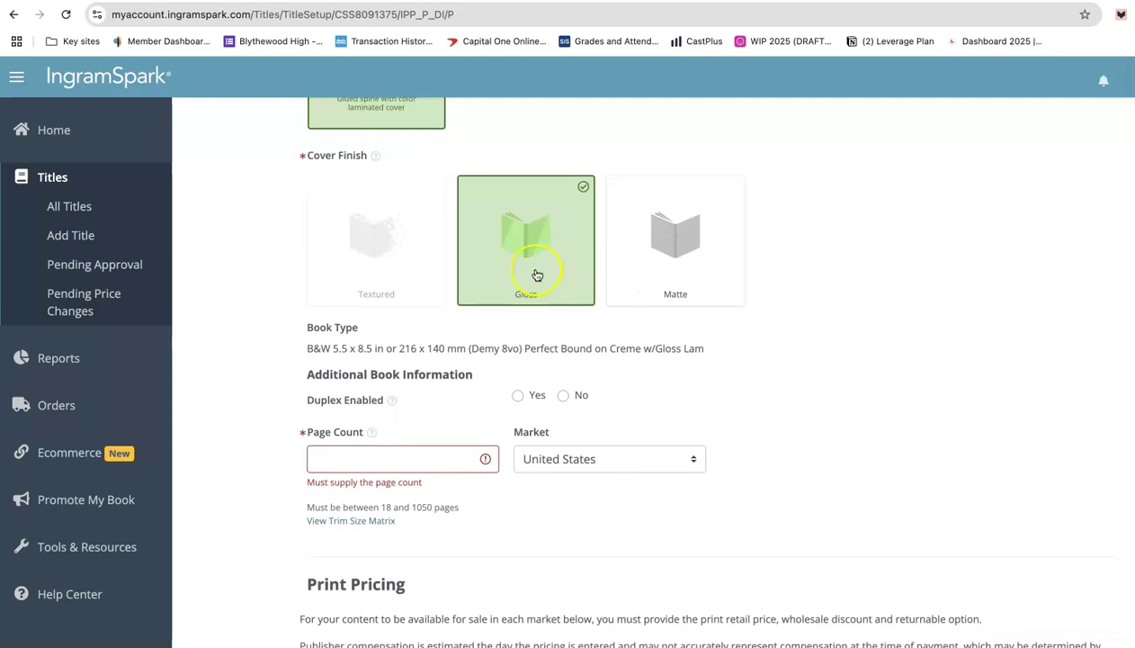
pyautogui.scroll(-1, 633, 260)
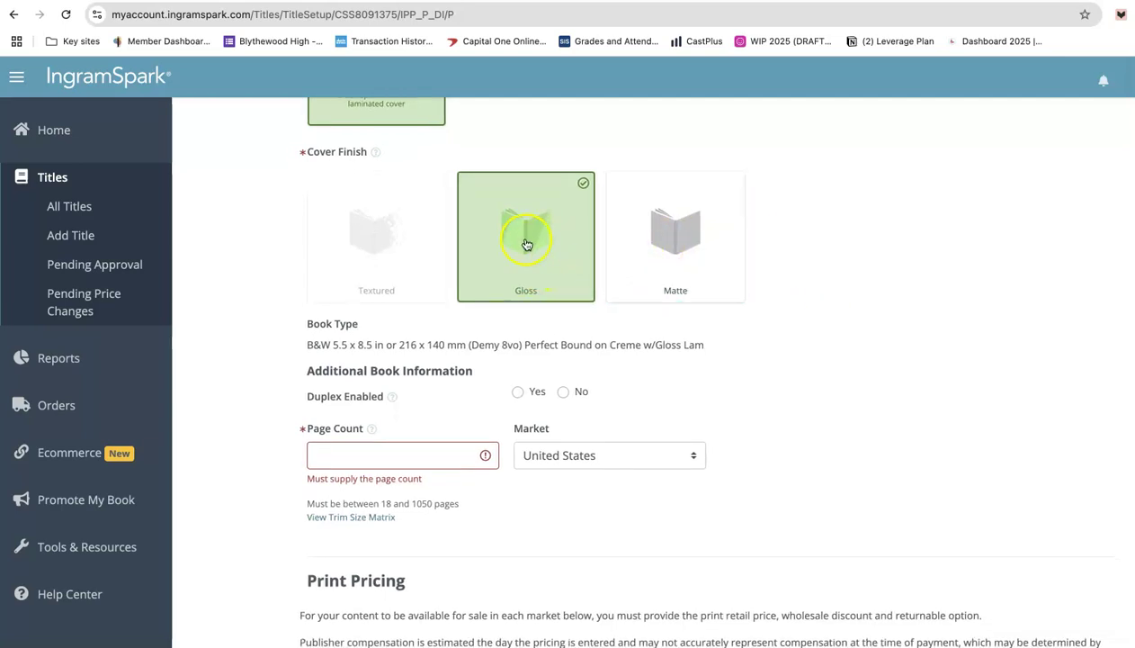
pyautogui.scroll(-1, 822, 269)
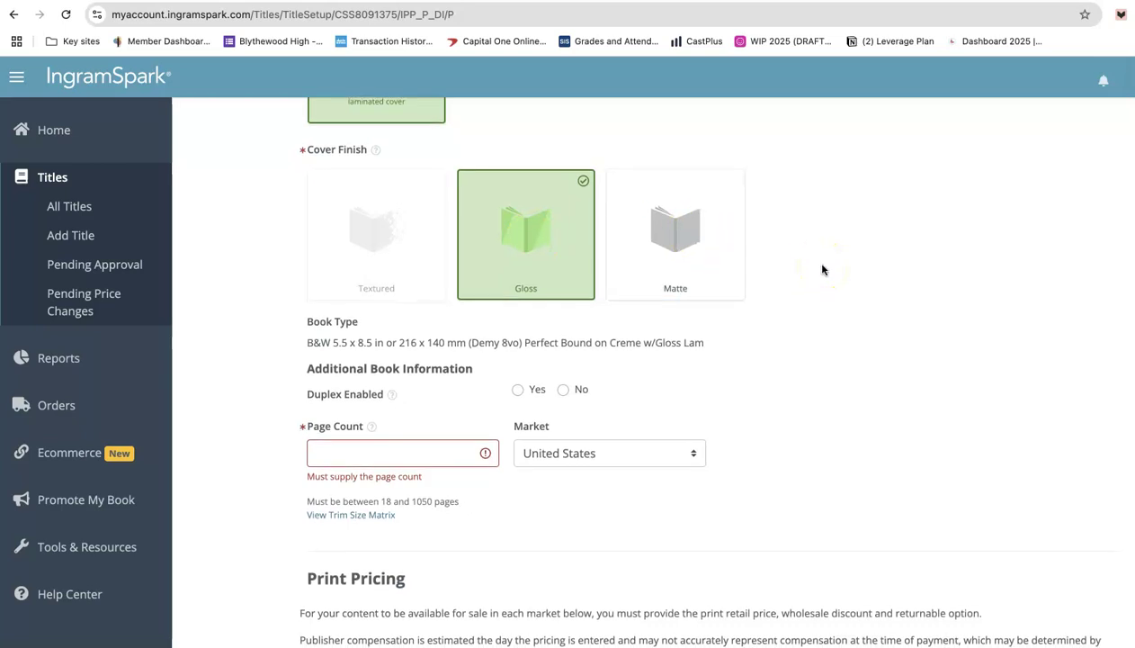
pyautogui.scroll(-3, 822, 269)
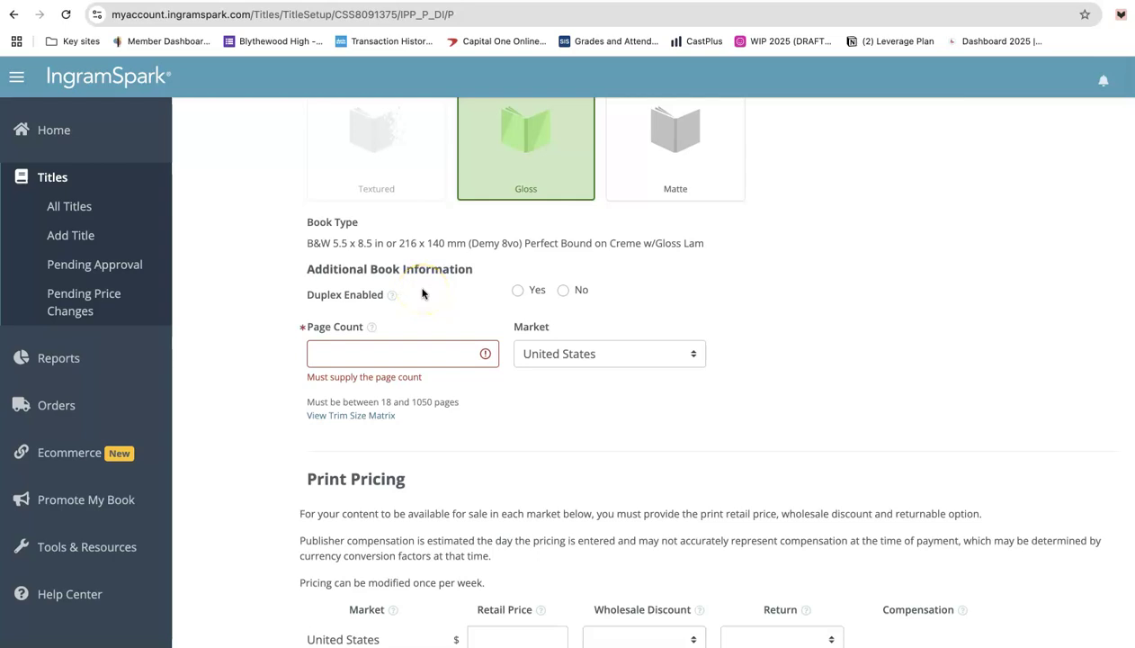
pyautogui.click(564, 290)
# Enter a page count of 220 for the United States market
pyautogui.scroll(-2, 862, 296)
pyautogui.click(406, 263)
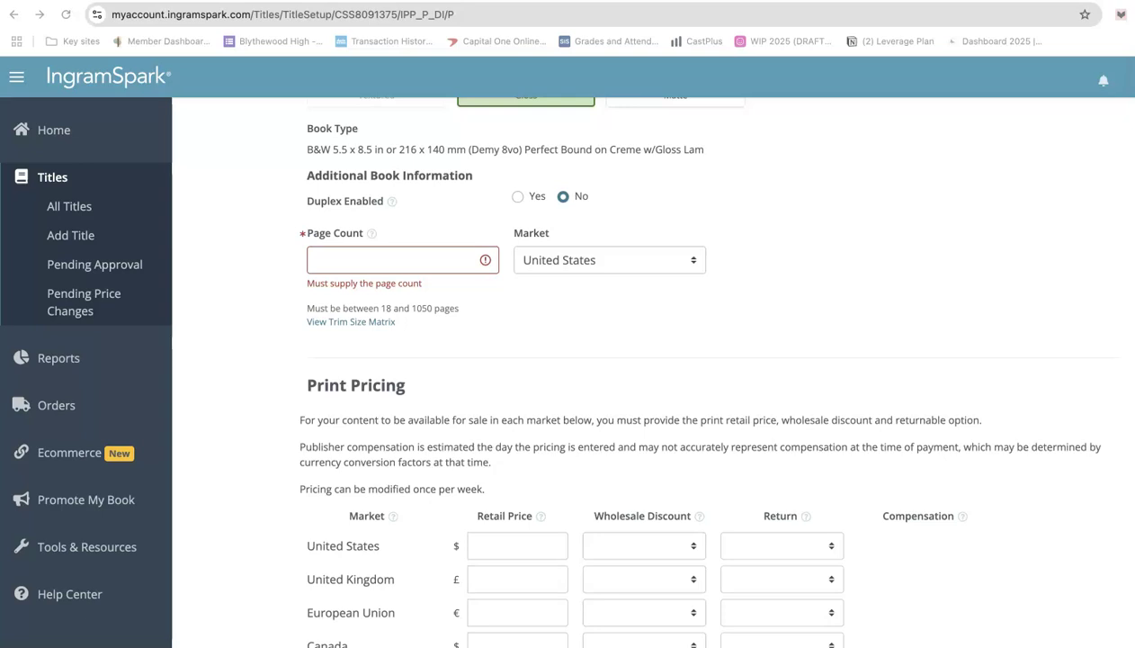
pyautogui.click(337, 260)
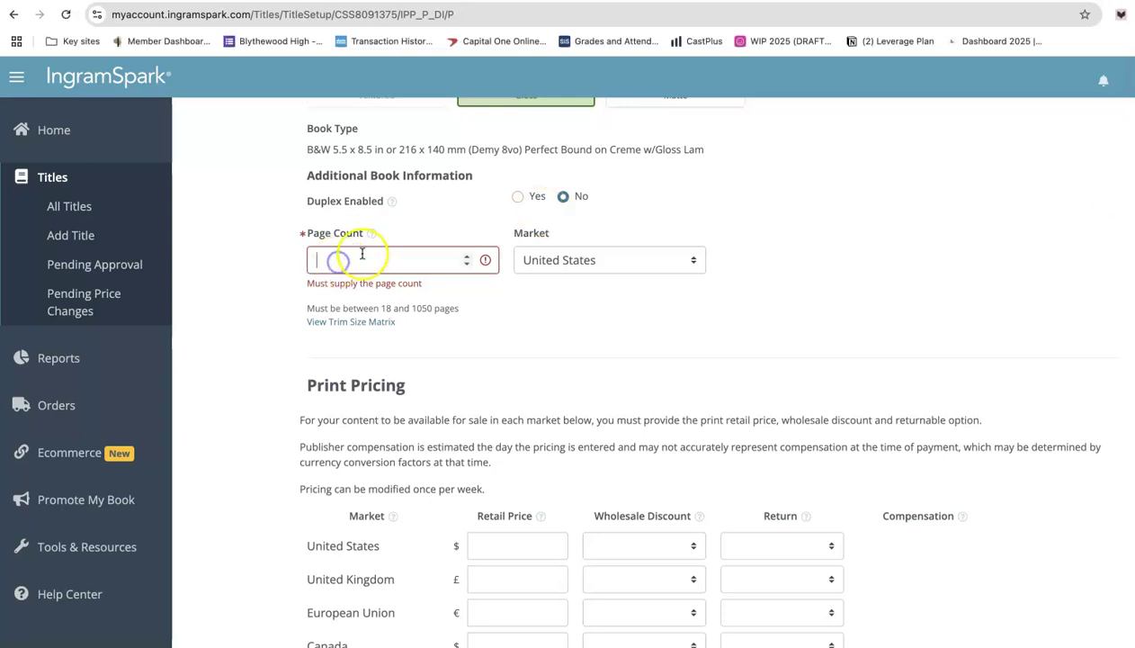
pyautogui.click(653, 304)
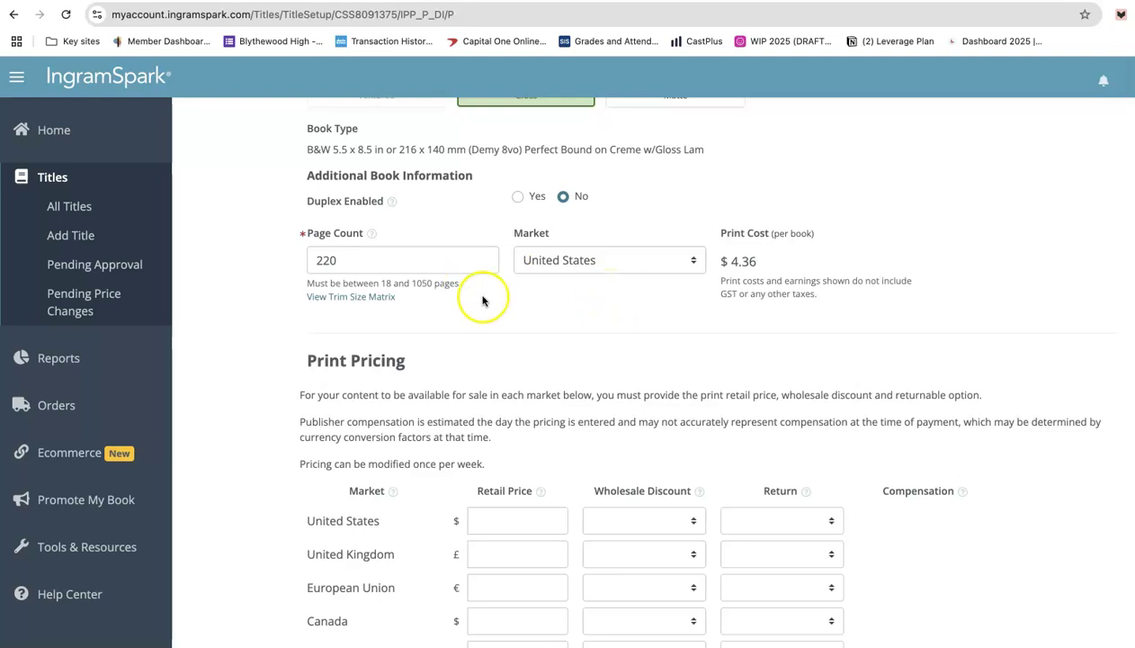
# Set the United States retail price to $16.99 in the print pricing and apply it
pyautogui.scroll(-2, 537, 320)
pyautogui.scroll(-2, 537, 322)
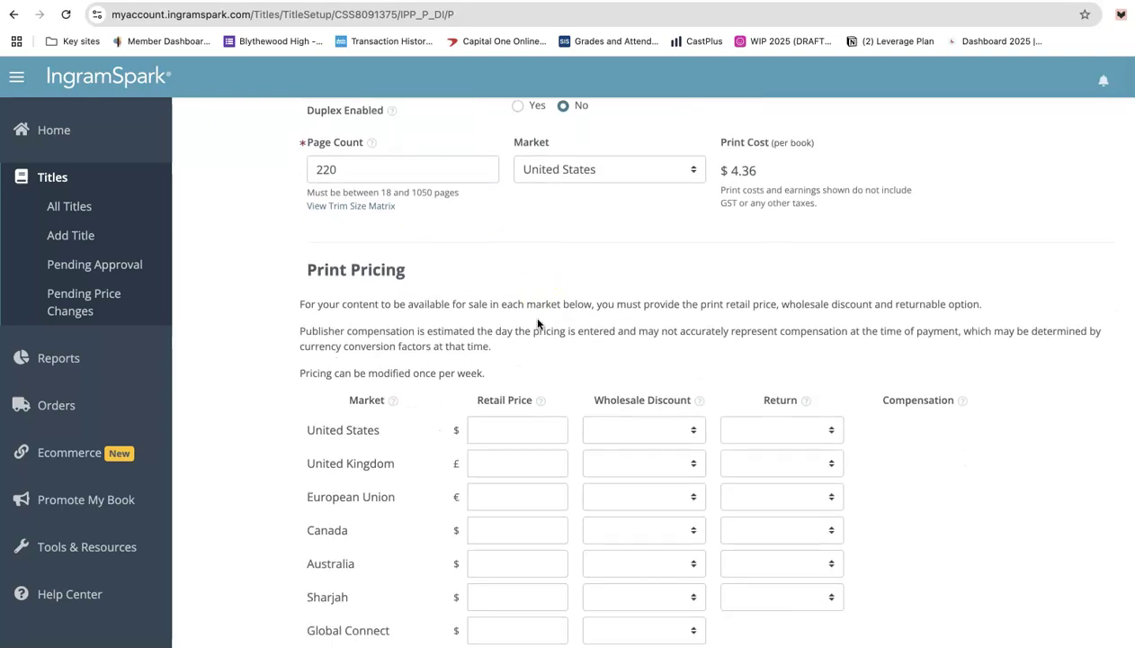
pyautogui.scroll(-2, 545, 260)
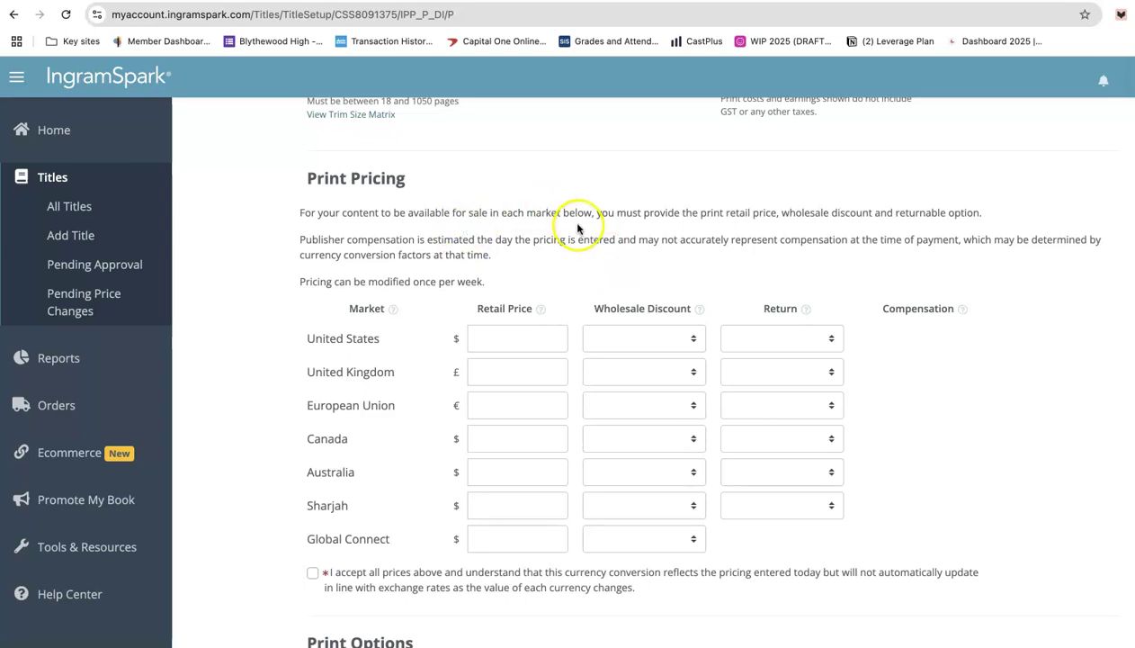
pyautogui.scroll(-1, 532, 216)
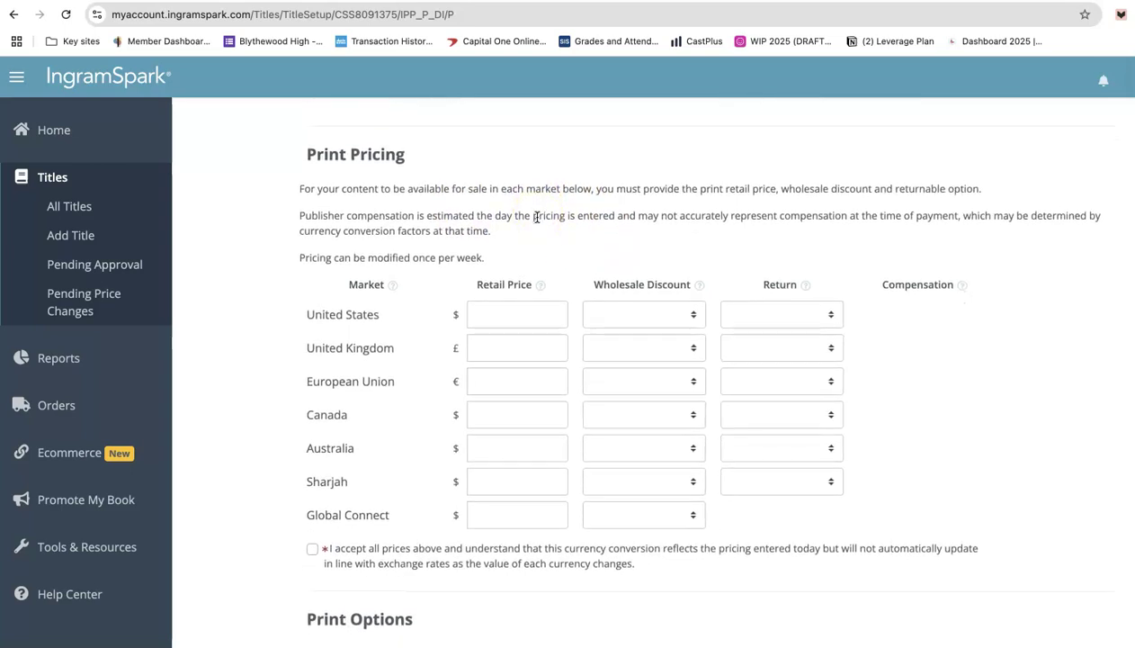
pyautogui.scroll(1, 536, 216)
pyautogui.scroll(-1, 536, 216)
pyautogui.scroll(1, 500, 217)
pyautogui.scroll(-1, 498, 216)
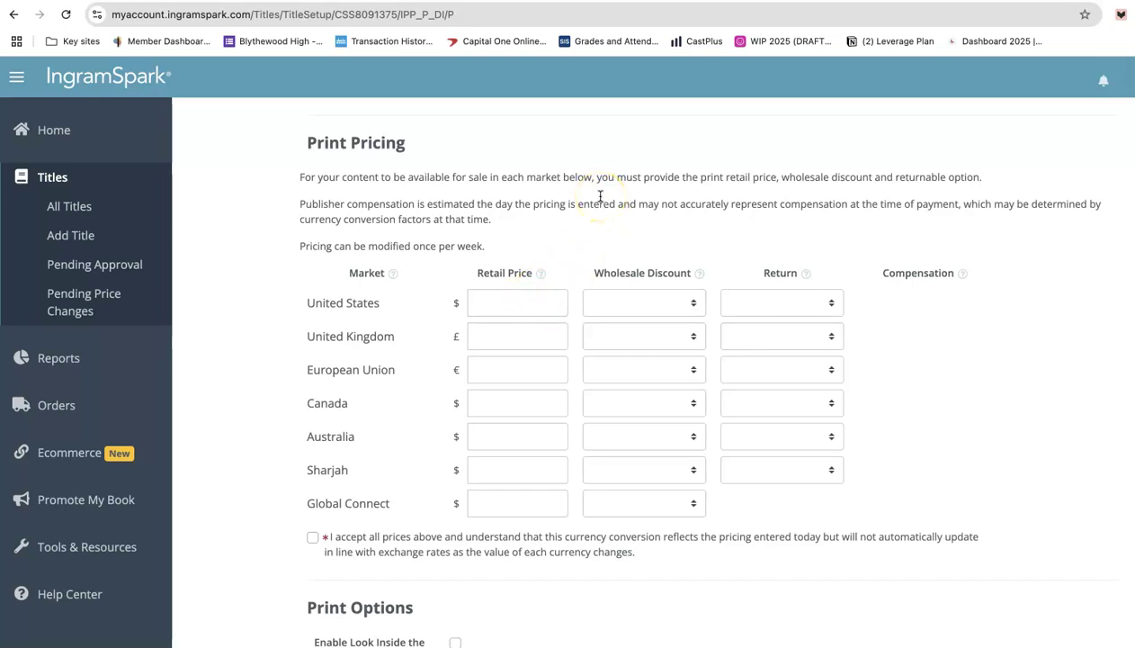
pyautogui.click(511, 304)
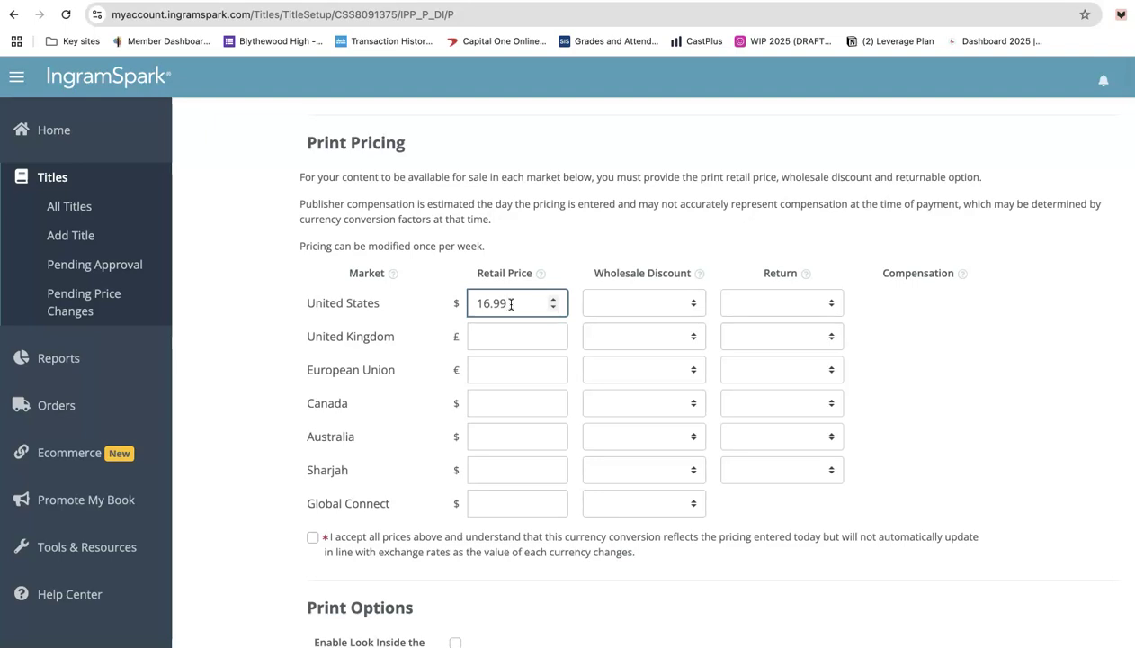
pyautogui.click(576, 225)
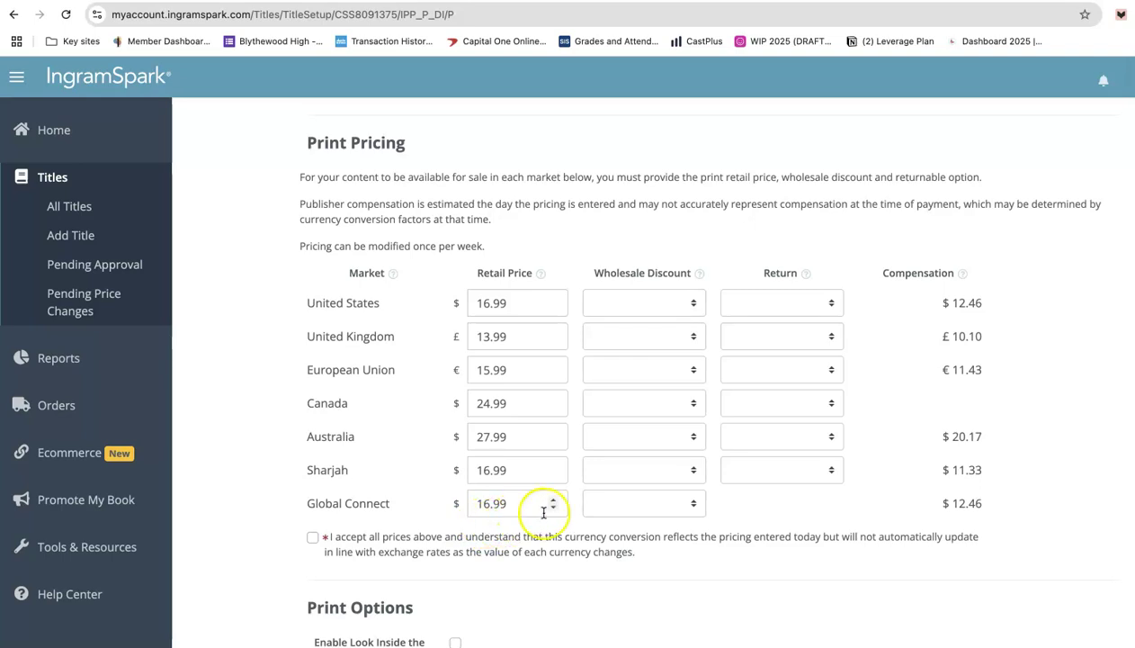
# Set the United States wholesale discount to 55% trade (retailer preference)
pyautogui.scroll(-1, 989, 368)
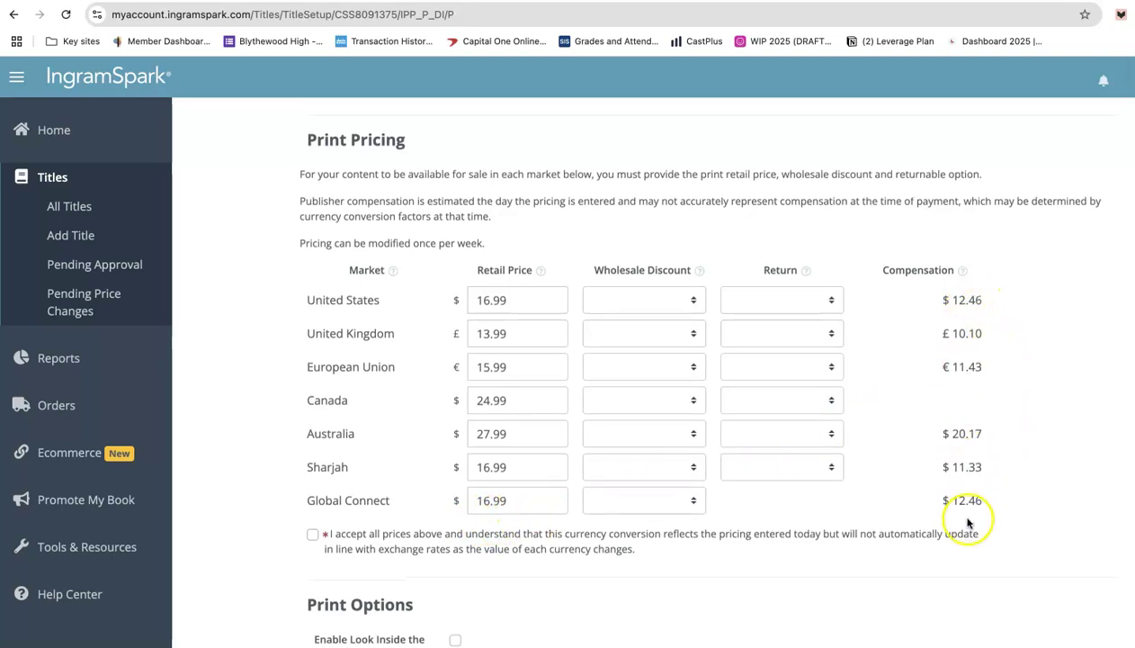
pyautogui.scroll(-1, 985, 472)
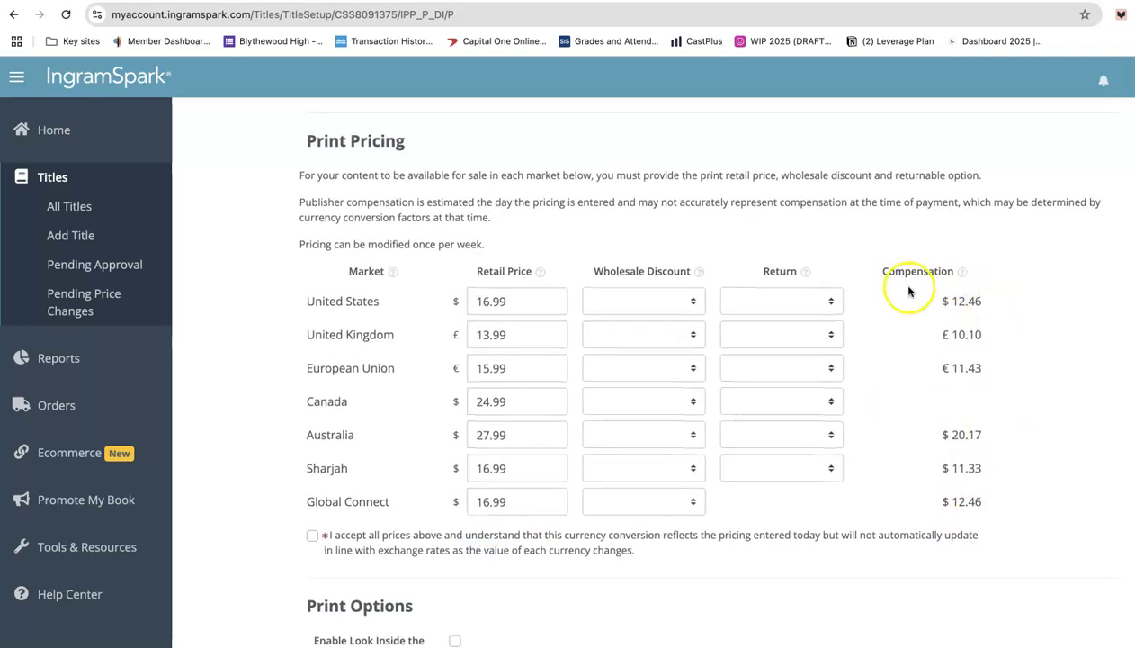
pyautogui.scroll(1, 899, 292)
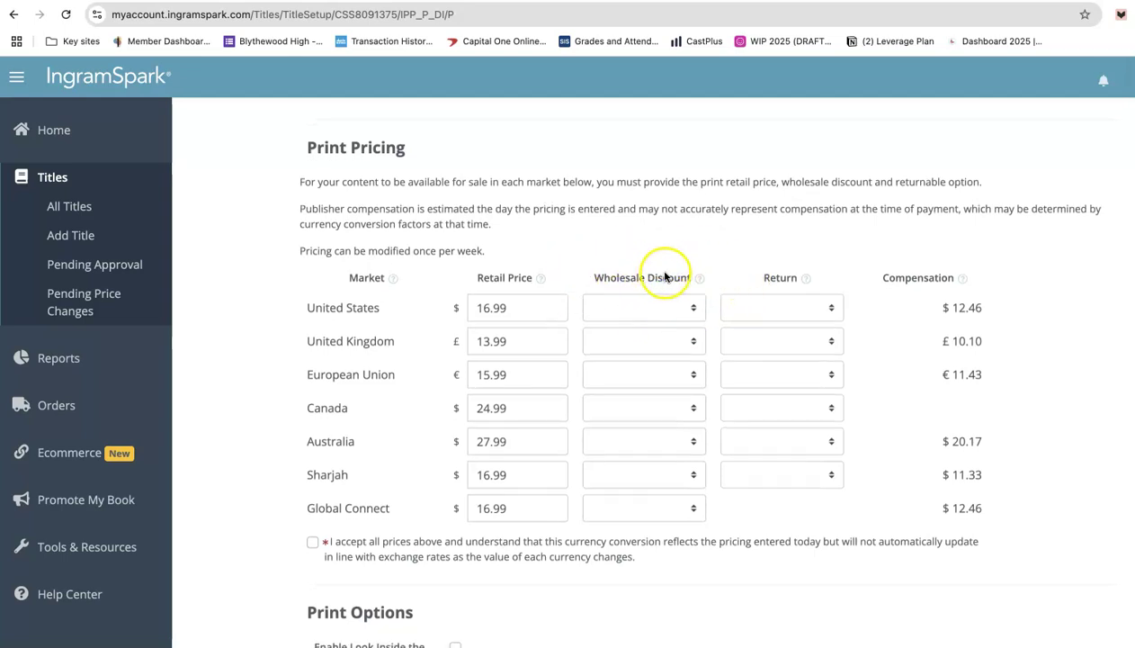
pyautogui.scroll(-1, 664, 273)
pyautogui.scroll(1, 666, 274)
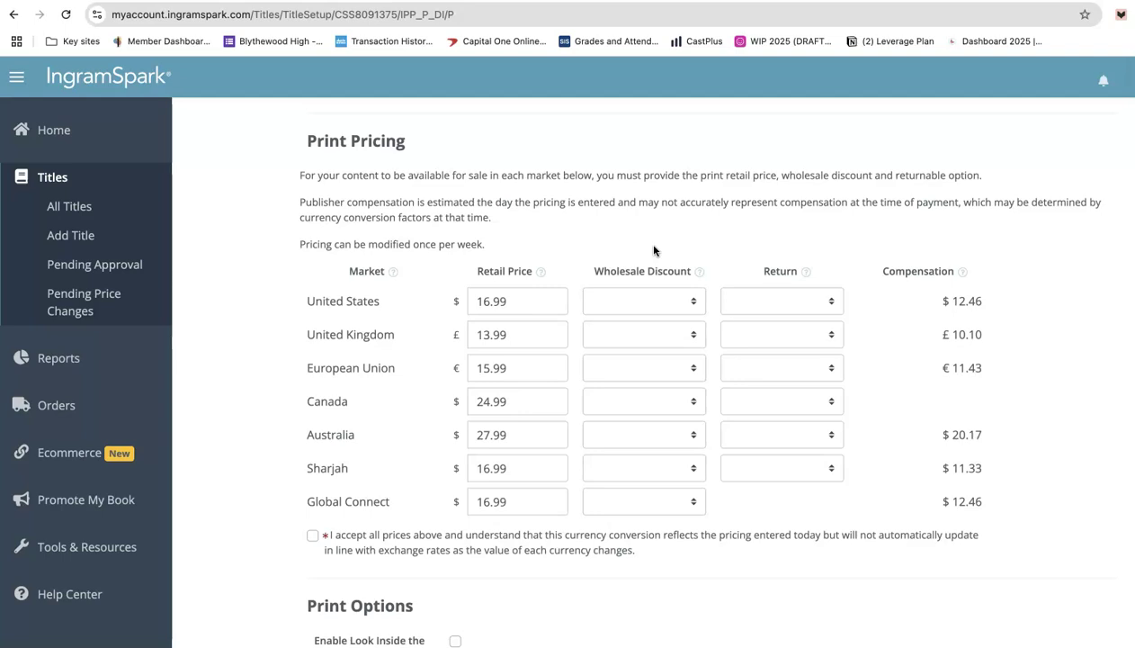
pyautogui.click(666, 302)
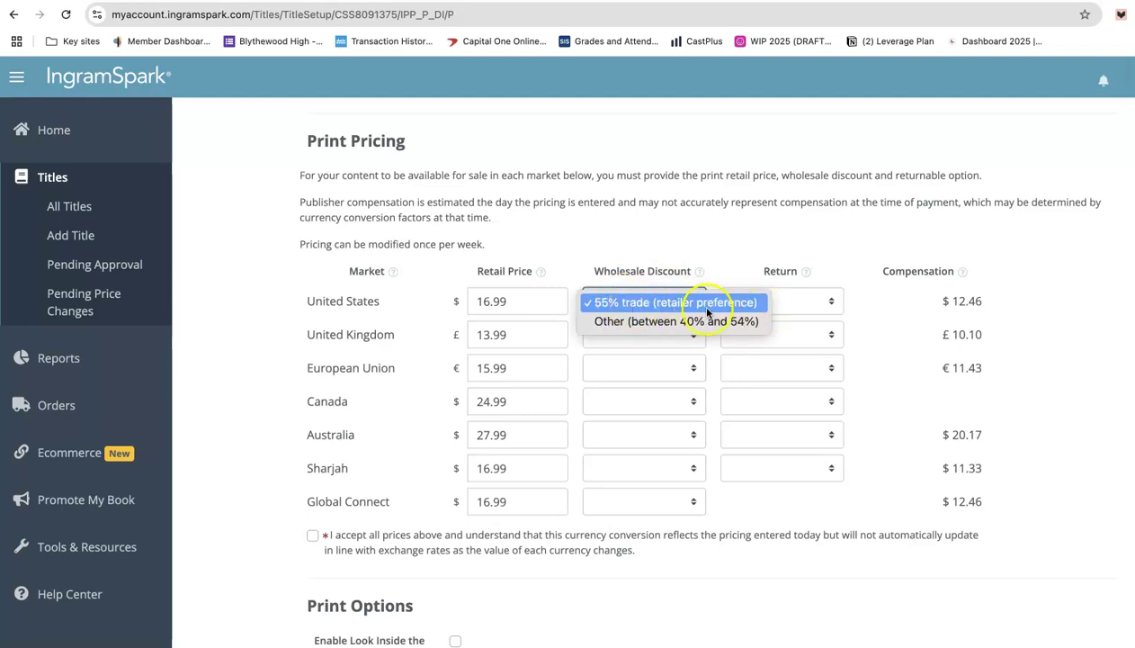
pyautogui.click(642, 305)
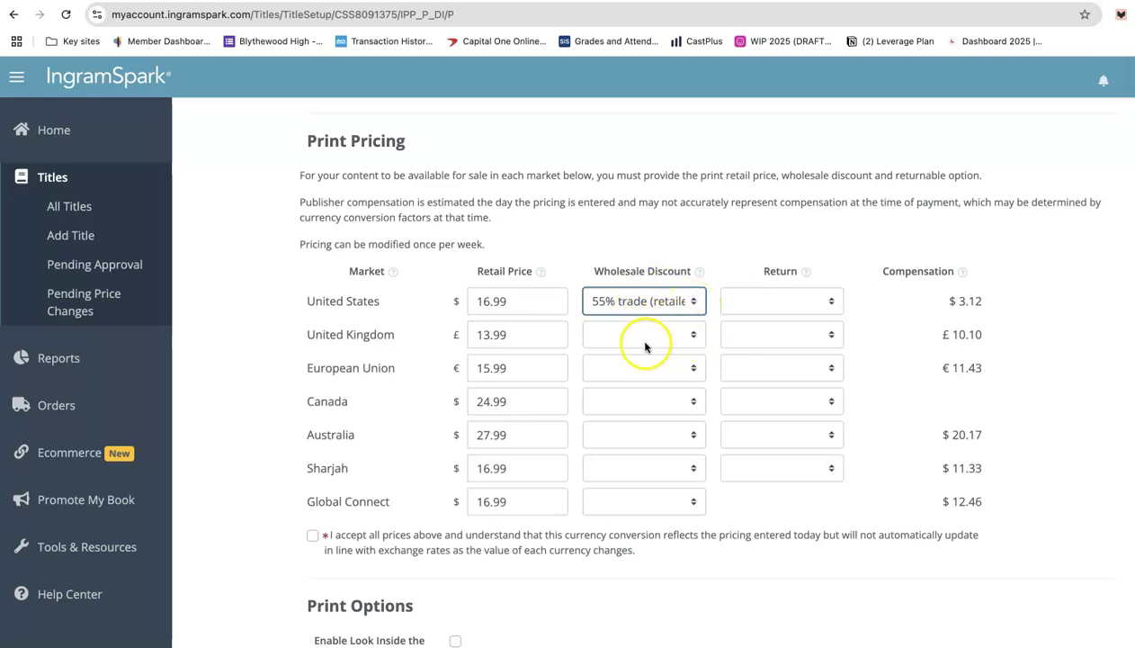
# Set the United Kingdom and European Union wholesale discounts to Other with a value of 45%
pyautogui.click(693, 336)
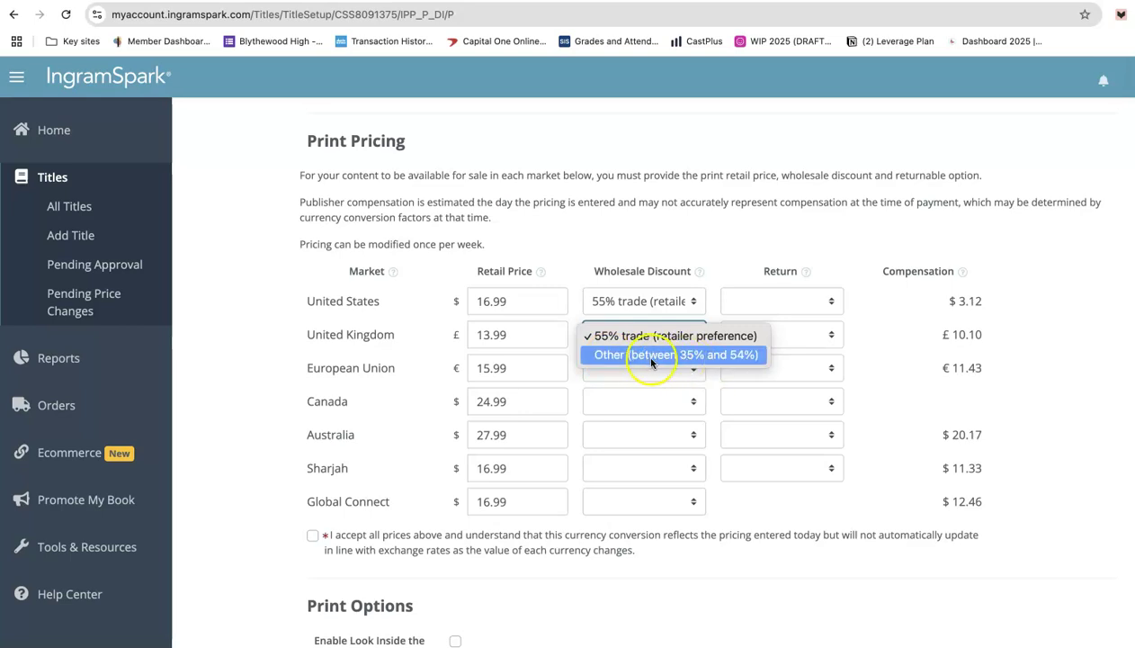
pyautogui.click(663, 356)
pyautogui.click(594, 360)
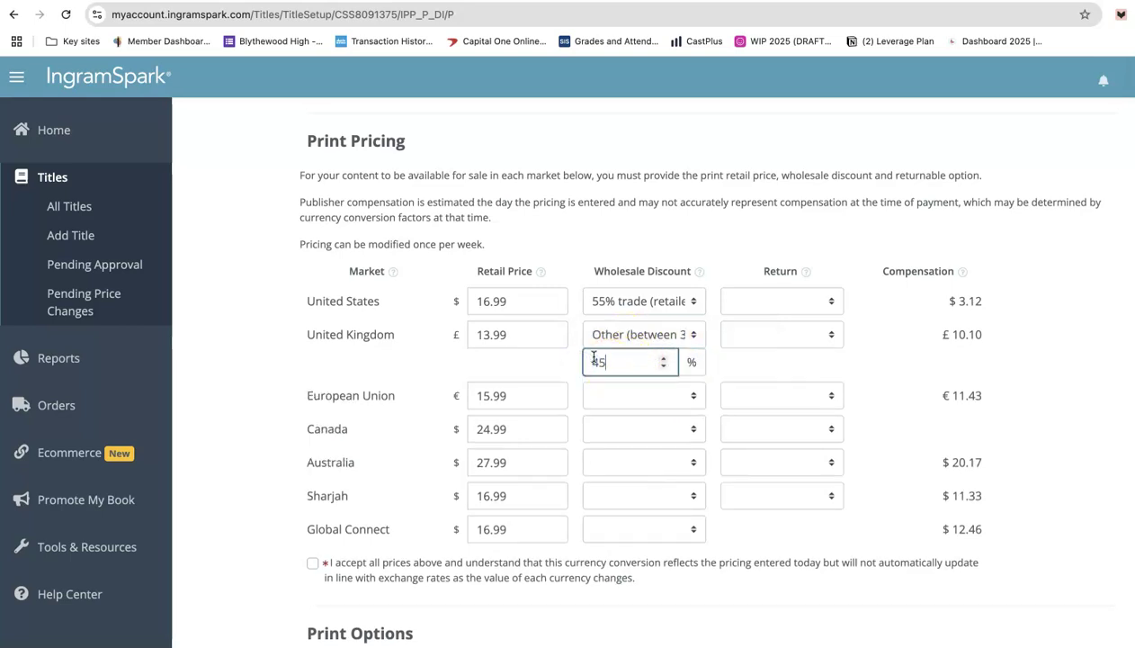
pyautogui.click(602, 392)
pyautogui.click(614, 412)
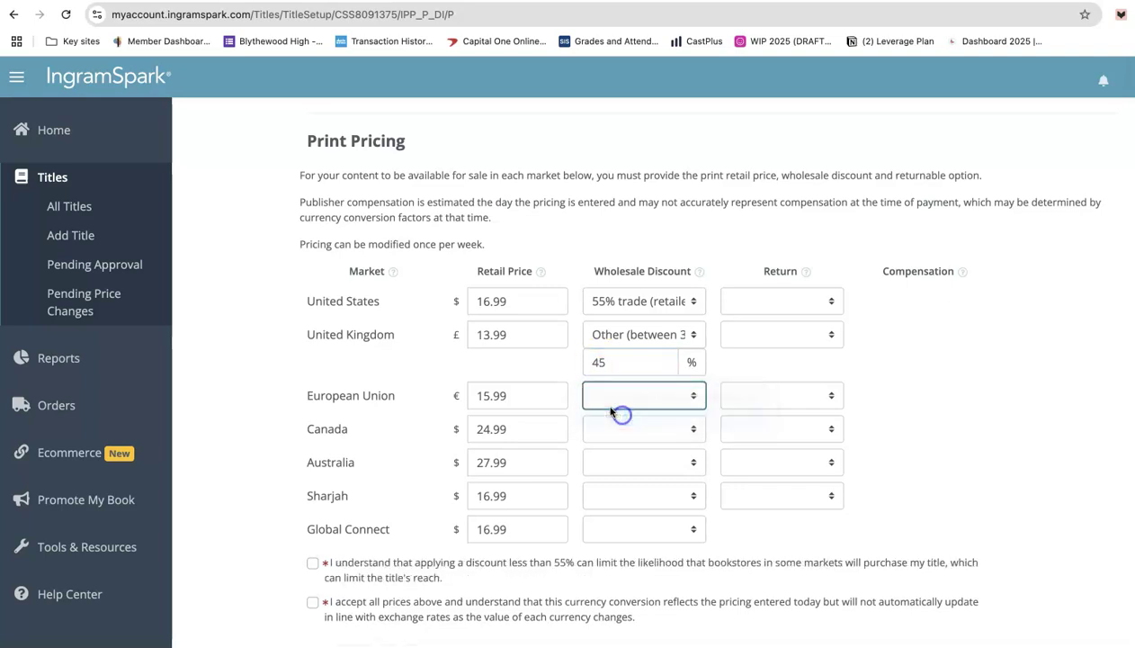
pyautogui.click(590, 424)
pyautogui.write('45')
# Set the Canada and Australia wholesale discounts to Other with a value of 45%
pyautogui.click(596, 450)
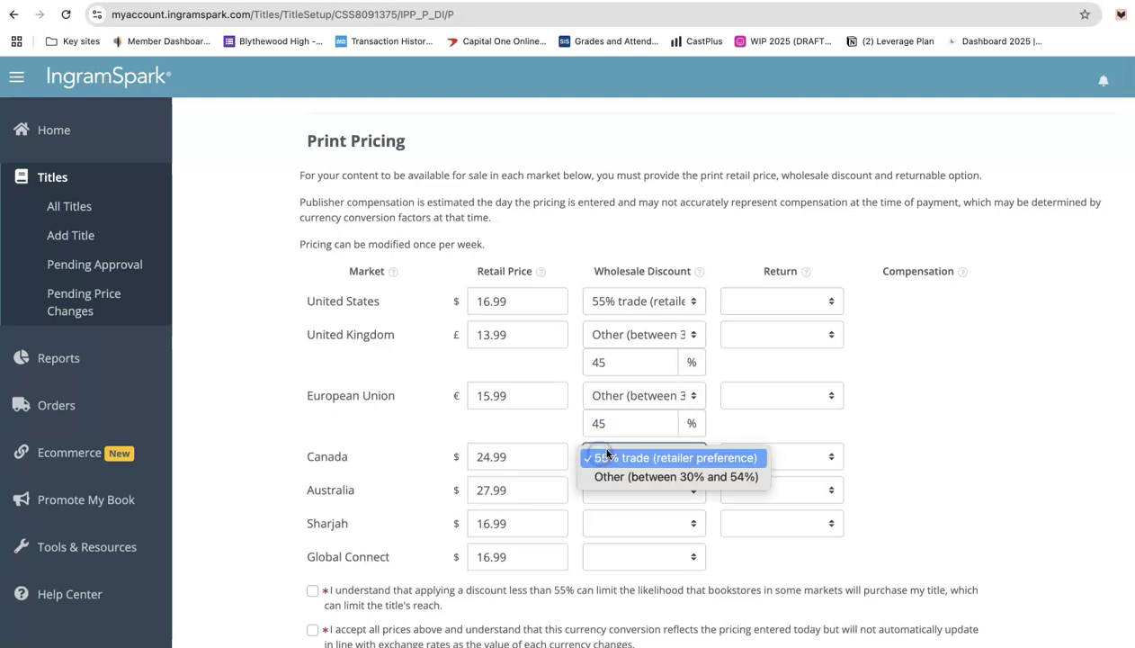
pyautogui.click(604, 474)
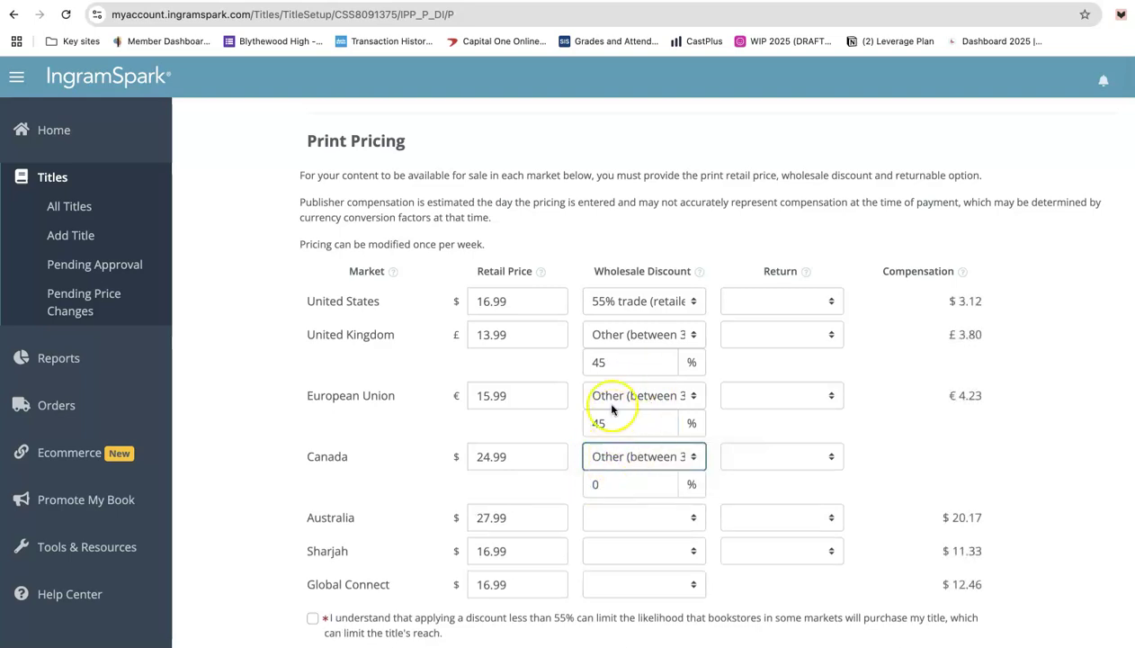
pyautogui.scroll(-1, 603, 472)
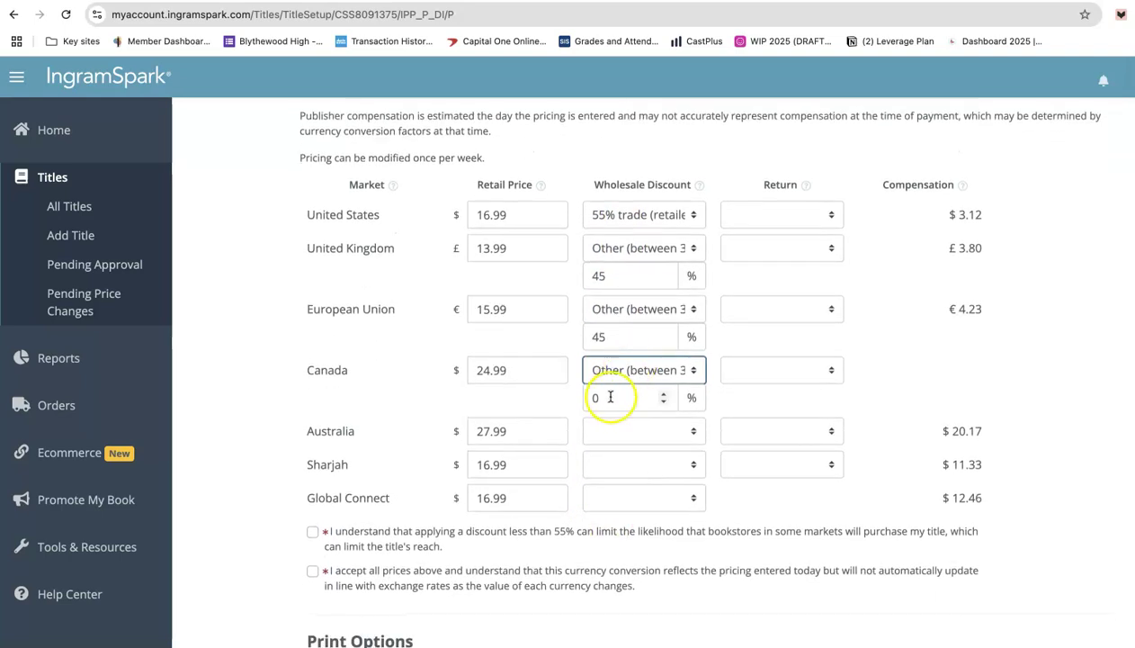
pyautogui.doubleClick(597, 409)
pyautogui.write('45')
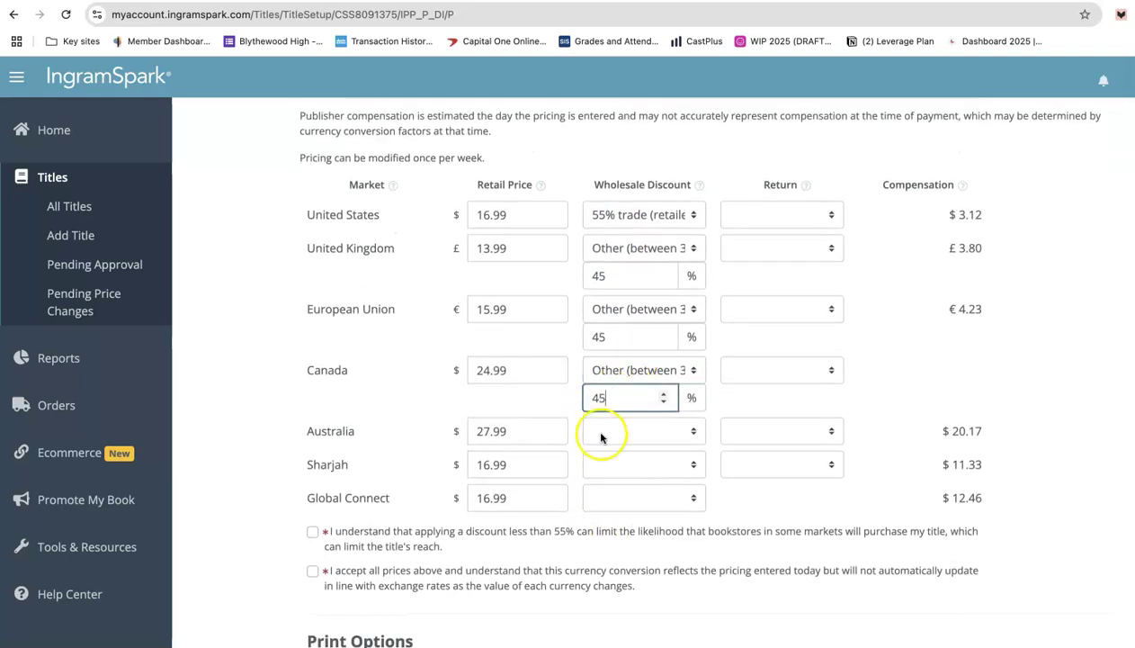
pyautogui.click(665, 431)
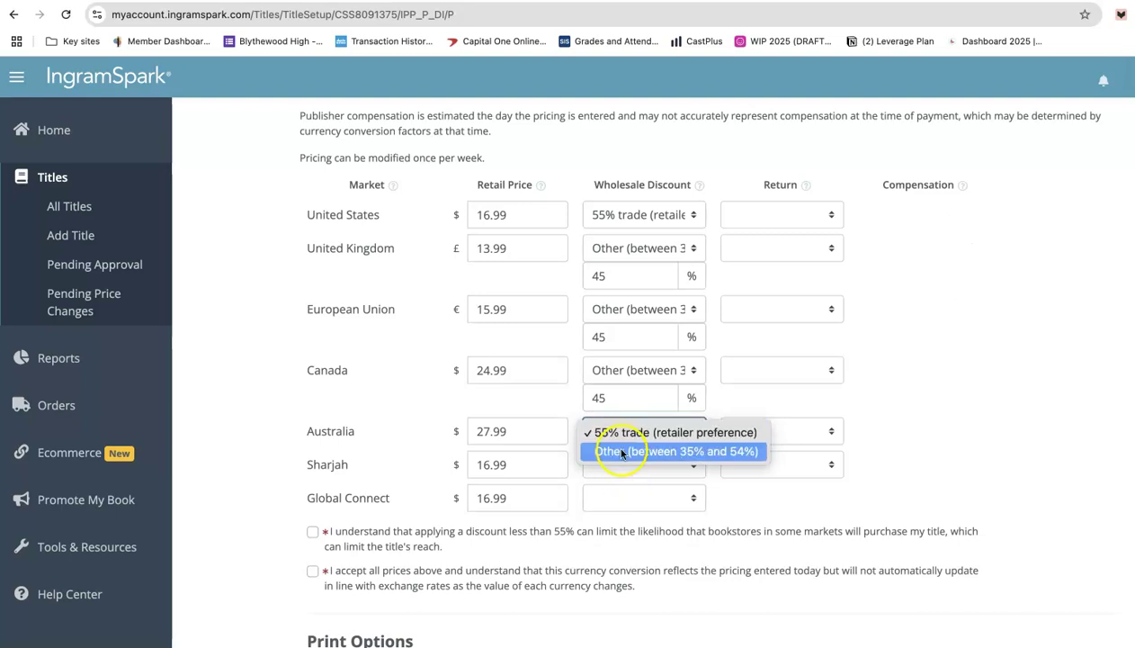
pyautogui.click(613, 446)
pyautogui.doubleClick(595, 459)
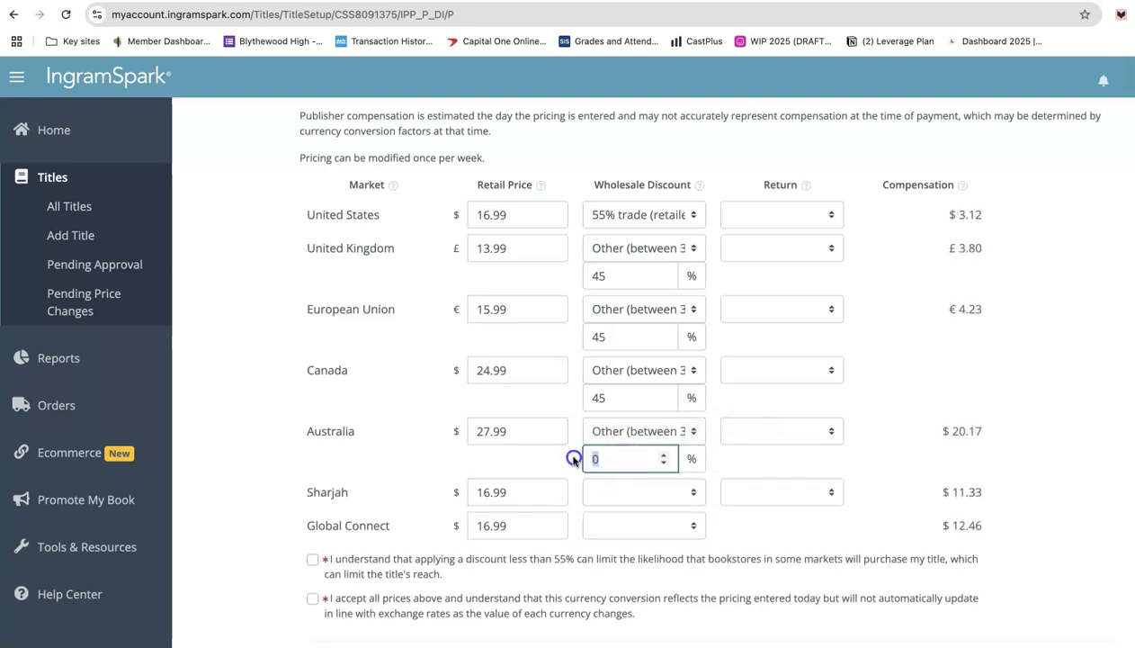
pyautogui.write('45')
# Set the Sharjah and Global Connect wholesale discounts to 55% trade (retailer preference)
pyautogui.click(611, 488)
pyautogui.click(608, 509)
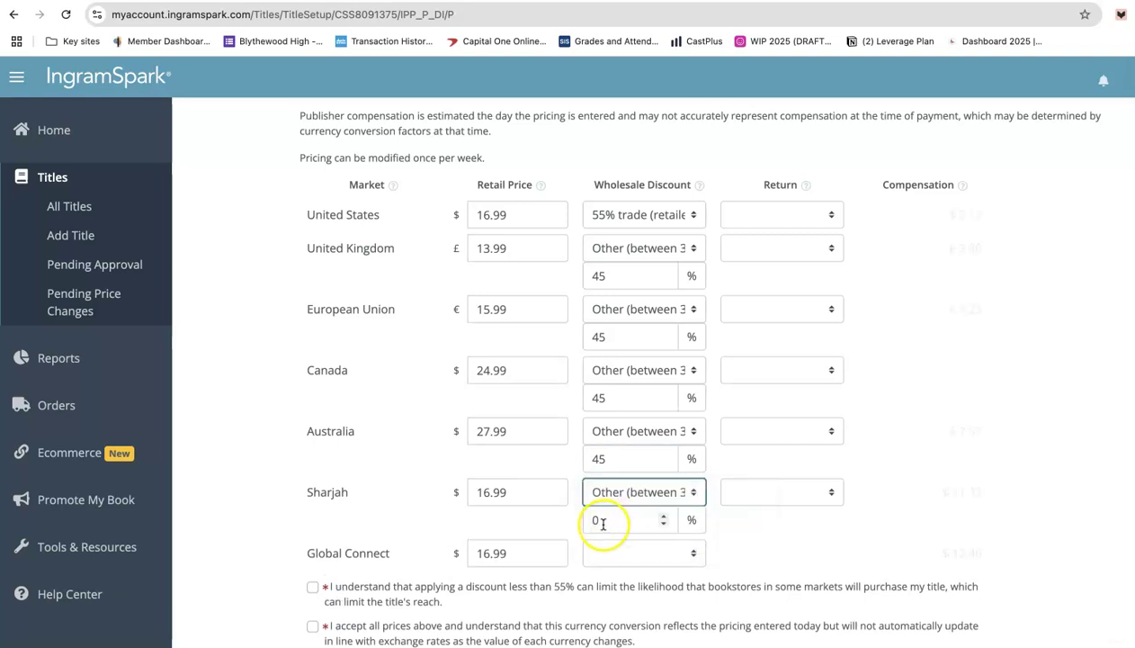
pyautogui.click(629, 496)
pyautogui.click(638, 474)
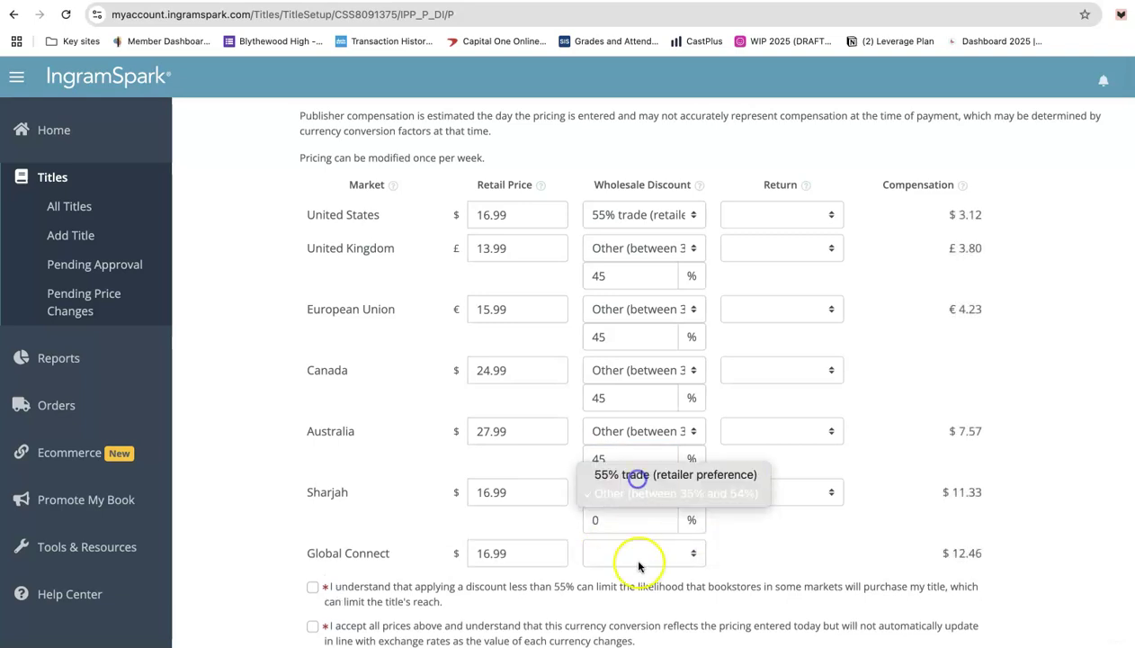
pyautogui.click(631, 528)
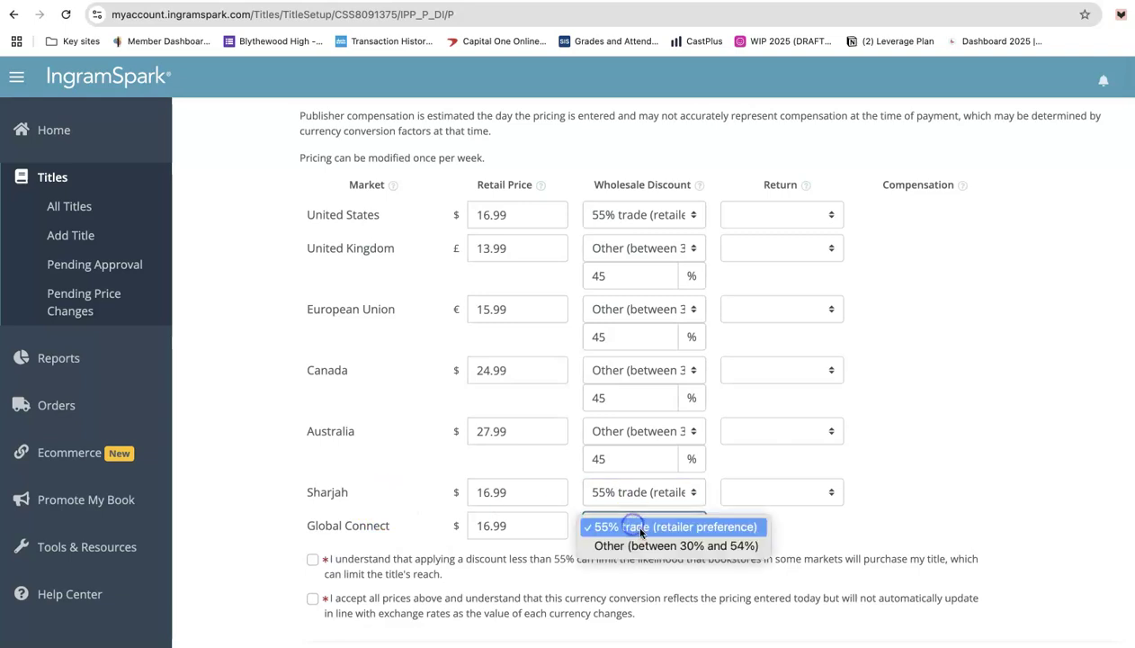
pyautogui.click(620, 597)
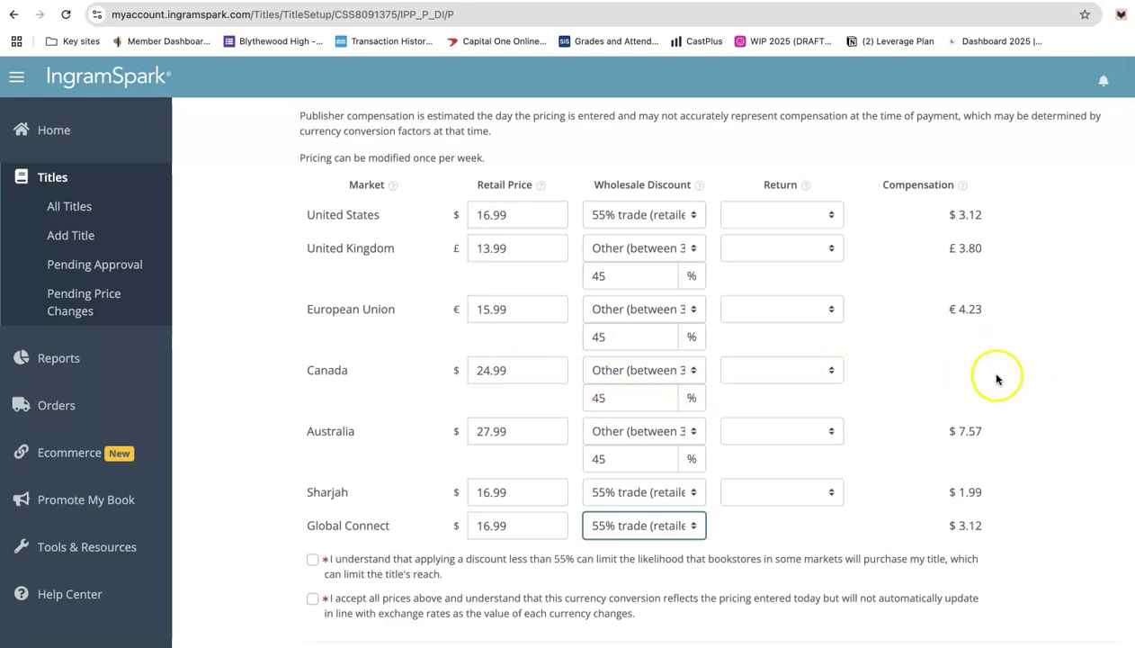
# Set the return option to No for the United States, United Kingdom and European Union markets
pyautogui.click(808, 215)
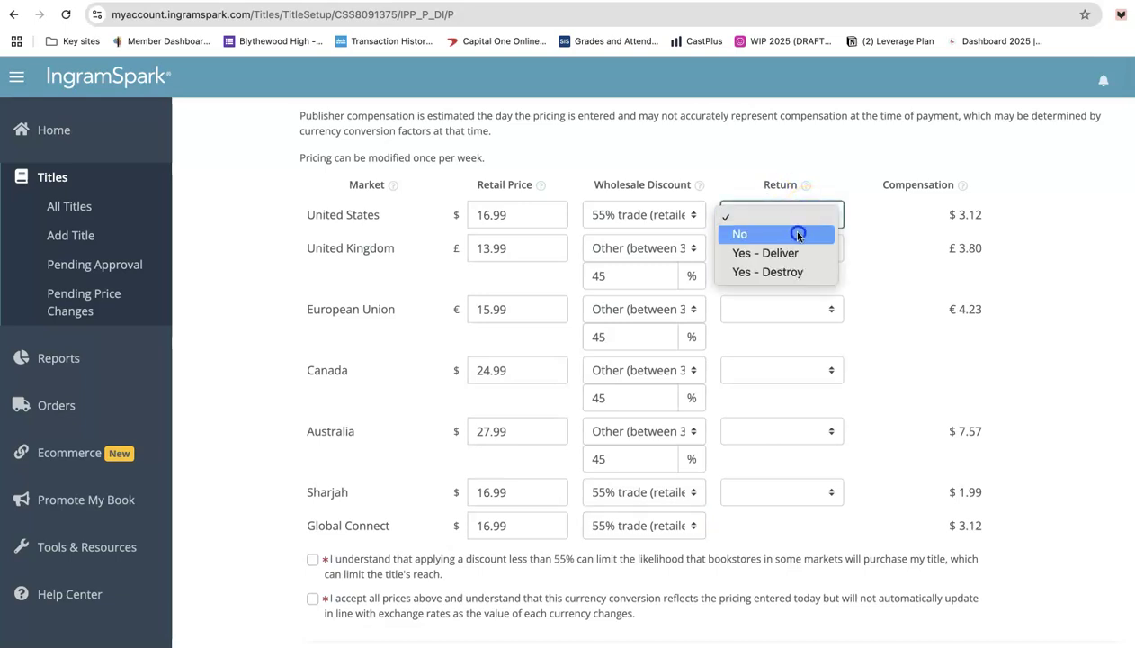
pyautogui.click(797, 233)
pyautogui.click(806, 247)
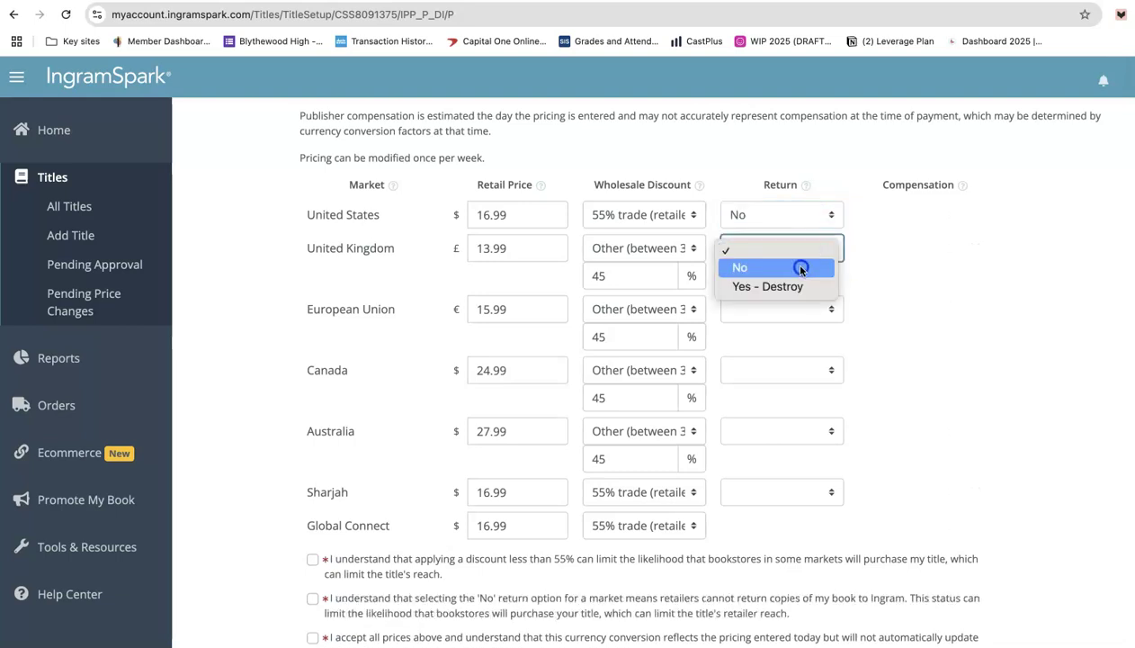
pyautogui.click(820, 257)
pyautogui.click(793, 310)
pyautogui.click(791, 327)
# Set the return option to No for the Canada, Australia and Sharjah markets
pyautogui.click(778, 373)
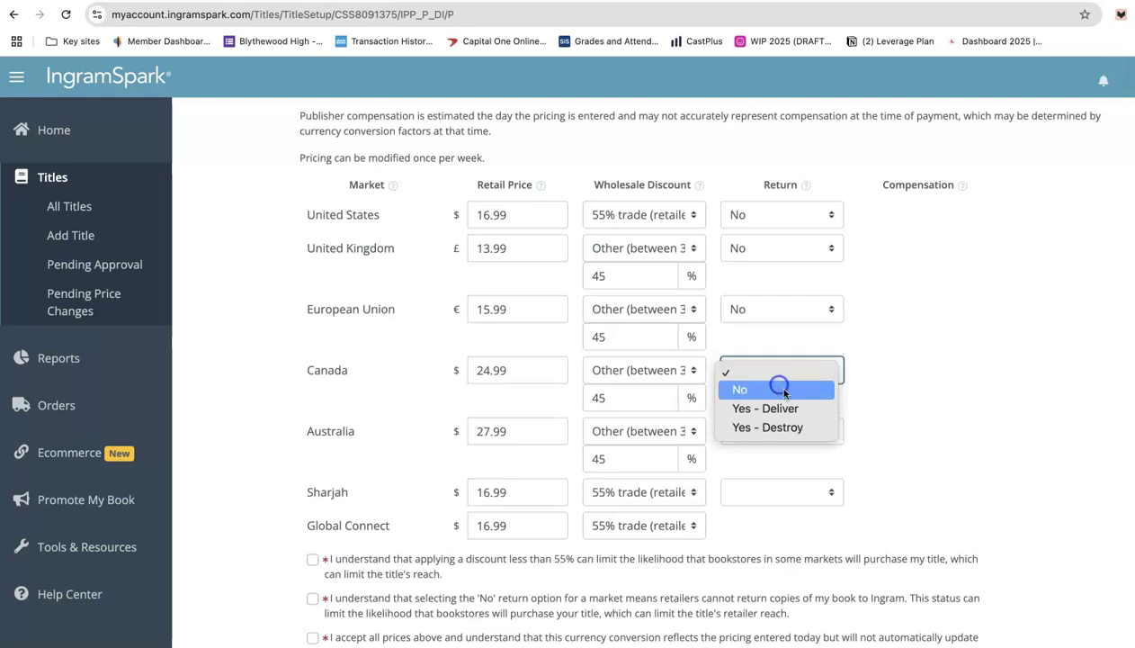
pyautogui.click(787, 389)
pyautogui.click(793, 430)
pyautogui.click(779, 450)
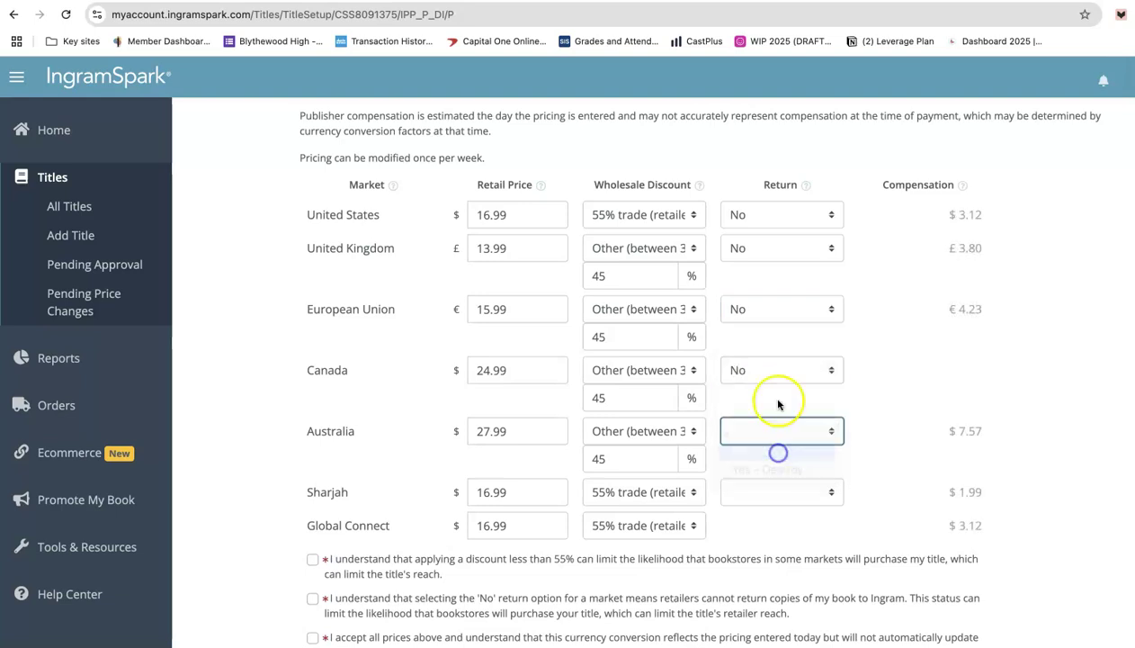
pyautogui.click(801, 509)
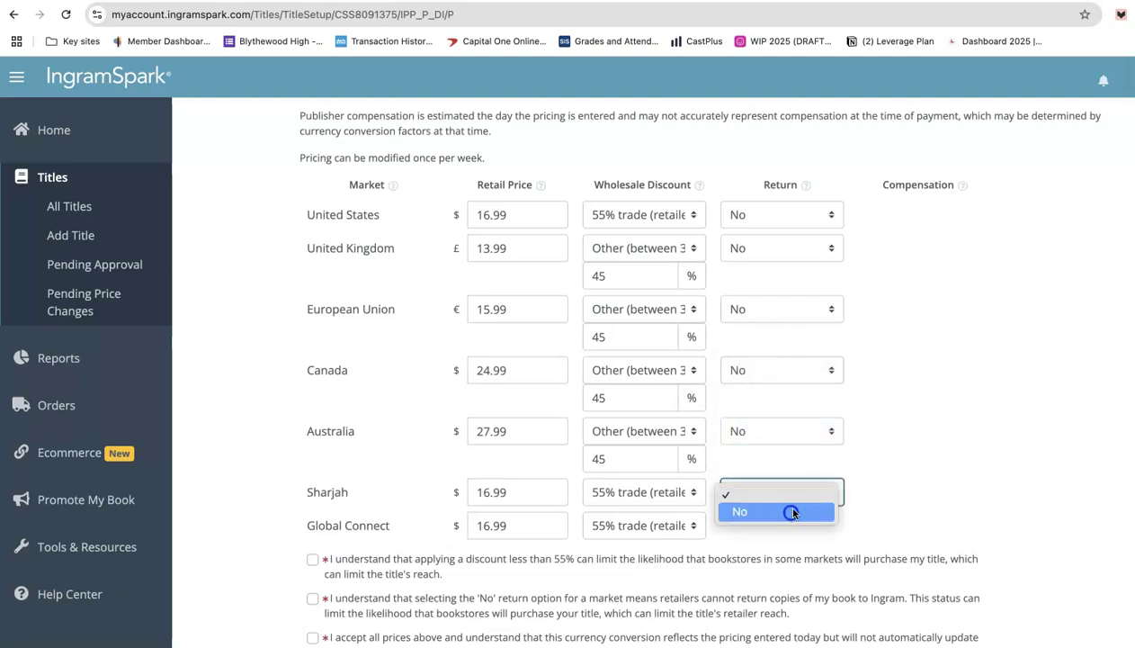
pyautogui.click(791, 513)
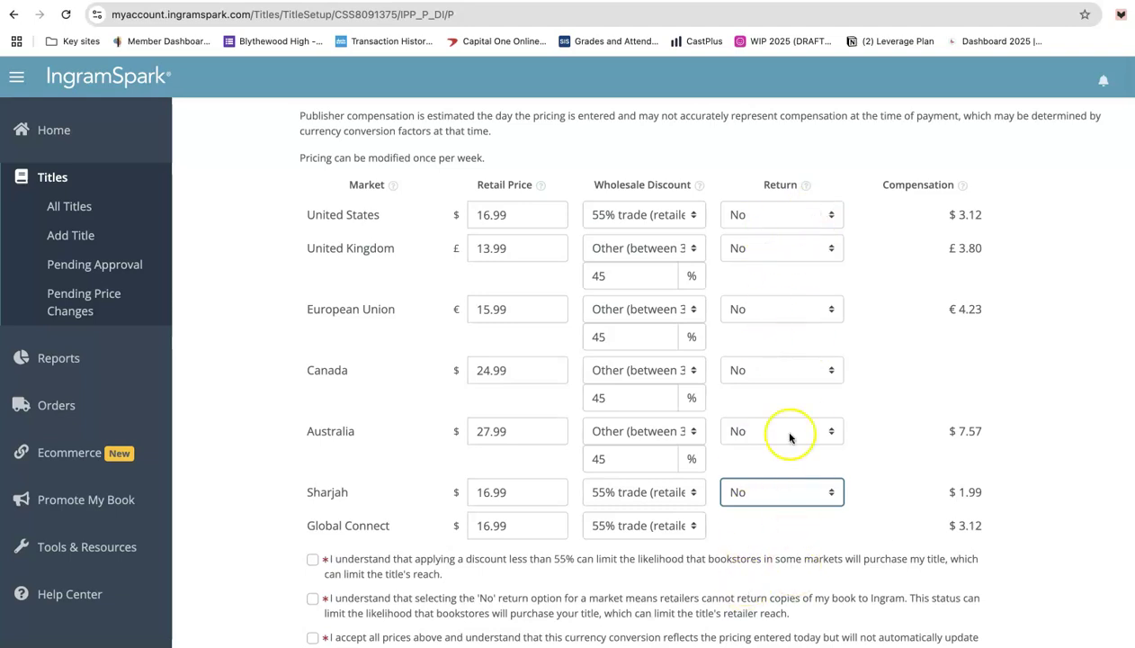
# Review the retail price, wholesale discount, return option and compensation of each market in the pricing table
pyautogui.scroll(-1, 845, 176)
pyautogui.scroll(1, 850, 185)
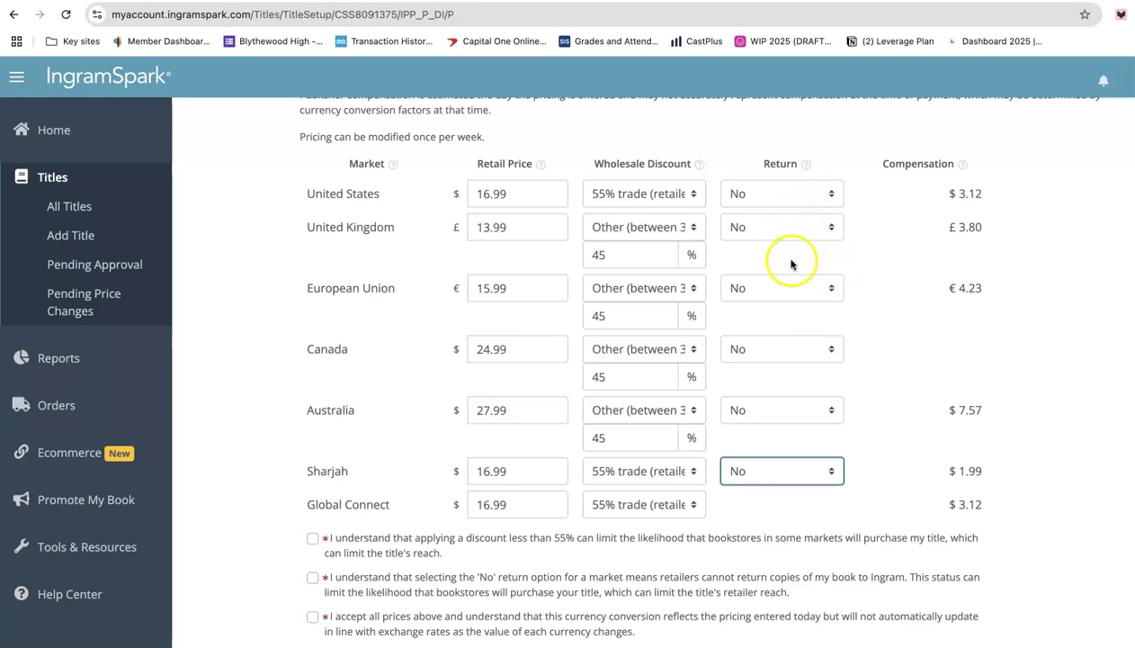
pyautogui.scroll(-1, 791, 262)
pyautogui.scroll(1, 790, 266)
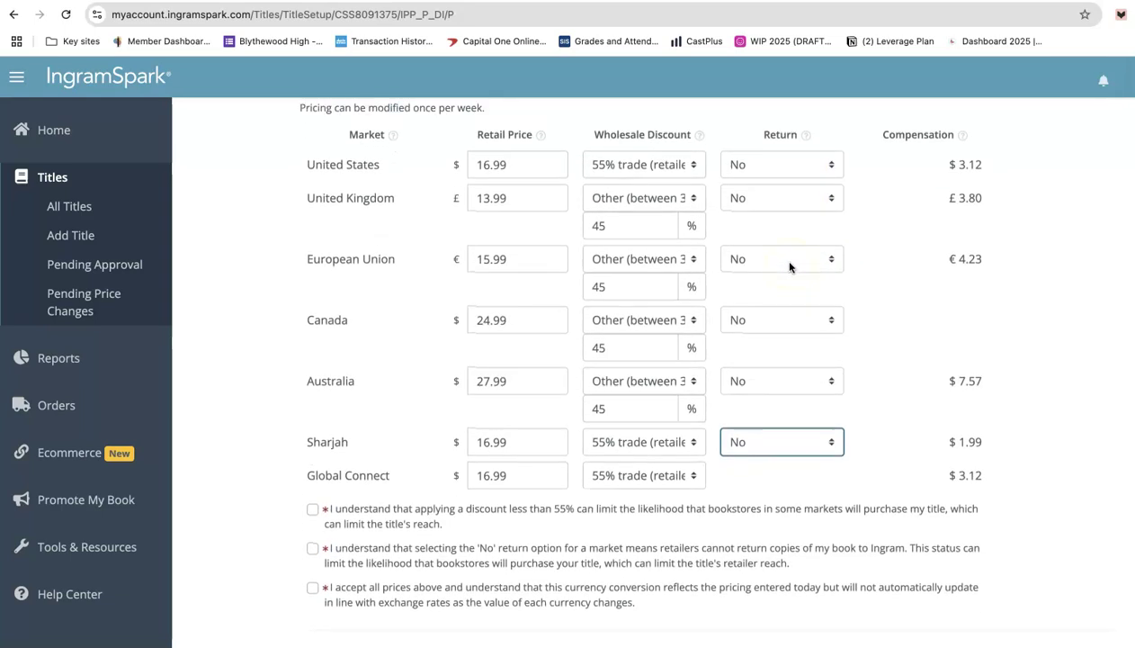
pyautogui.scroll(1, 761, 292)
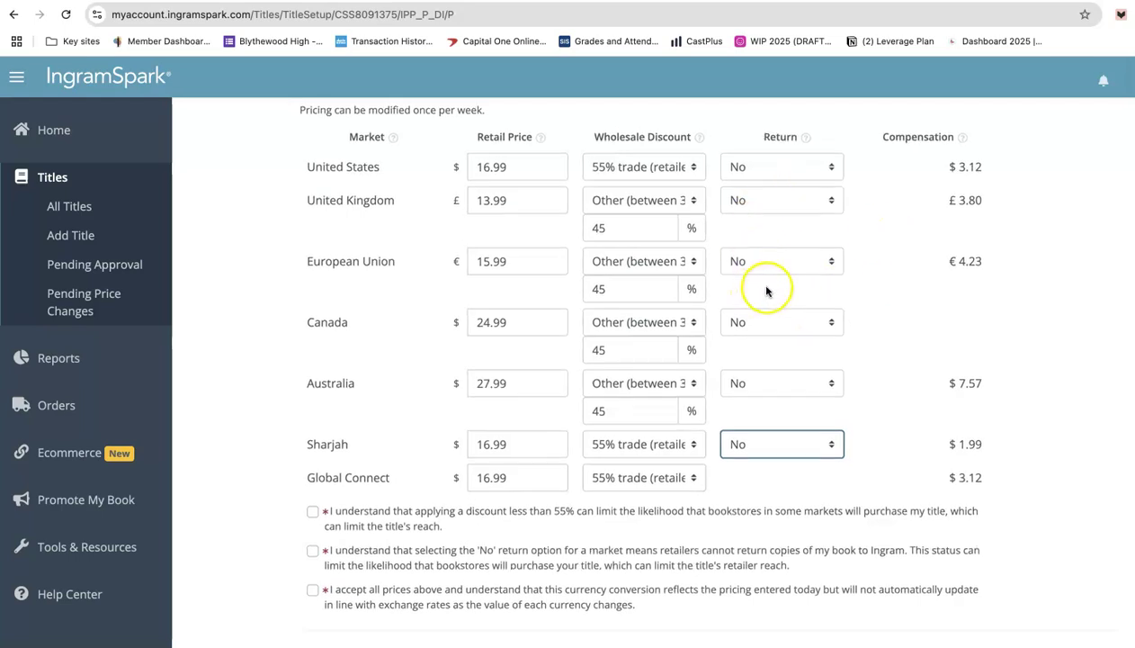
pyautogui.scroll(-1, 767, 292)
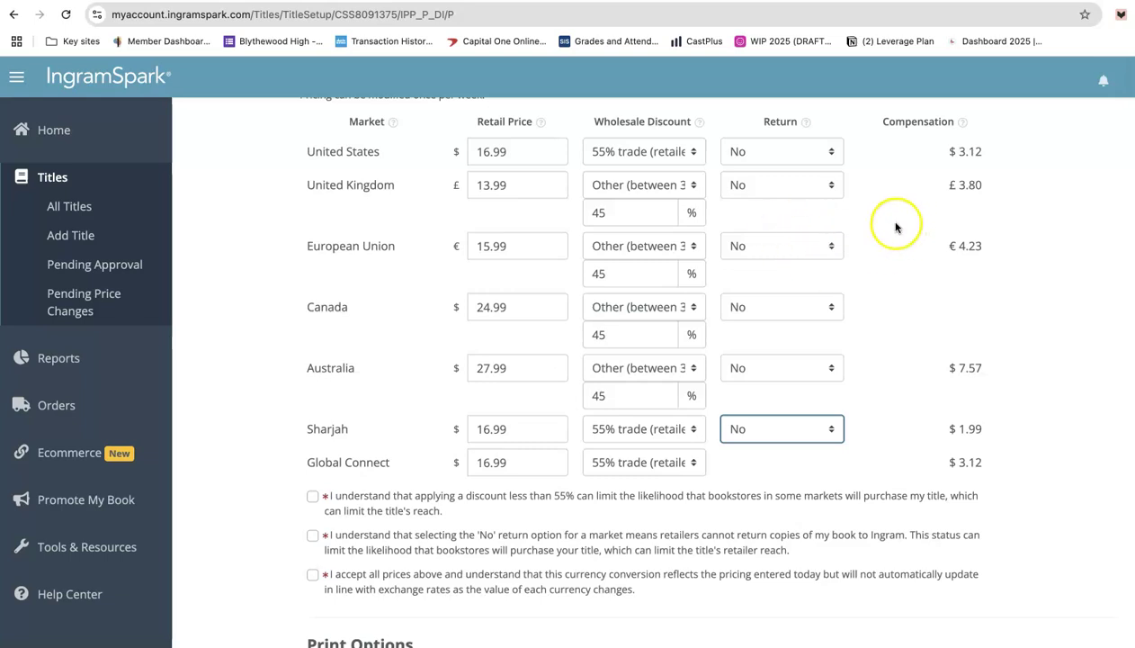
pyautogui.scroll(-2, 889, 255)
pyautogui.scroll(3, 888, 257)
pyautogui.scroll(1, 888, 257)
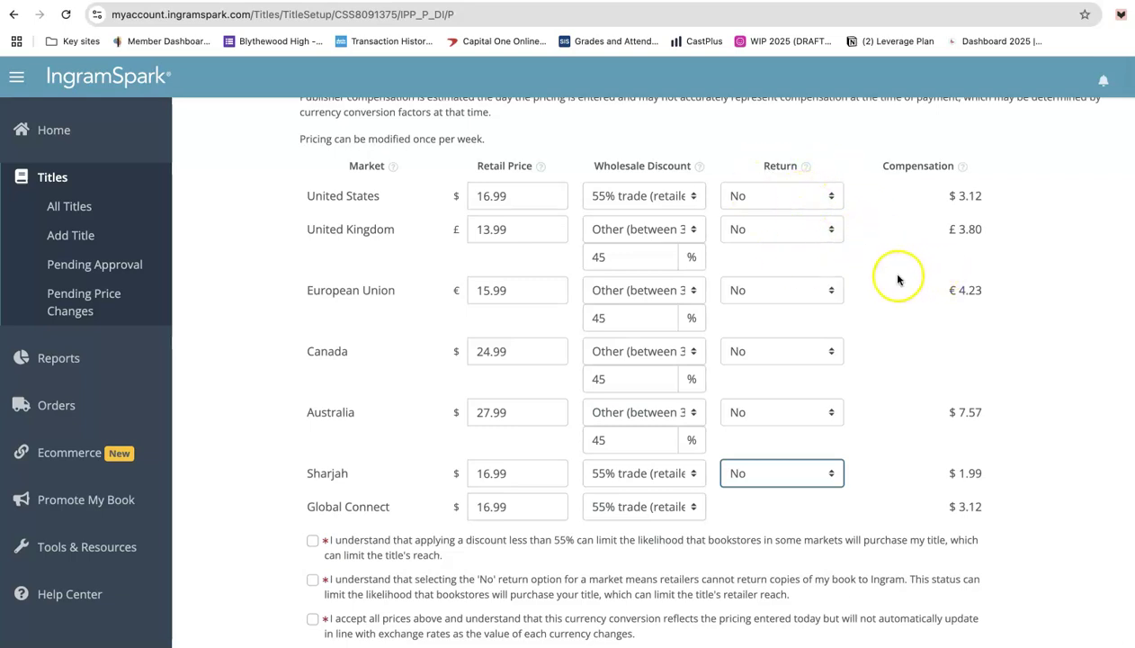
pyautogui.scroll(-1, 899, 275)
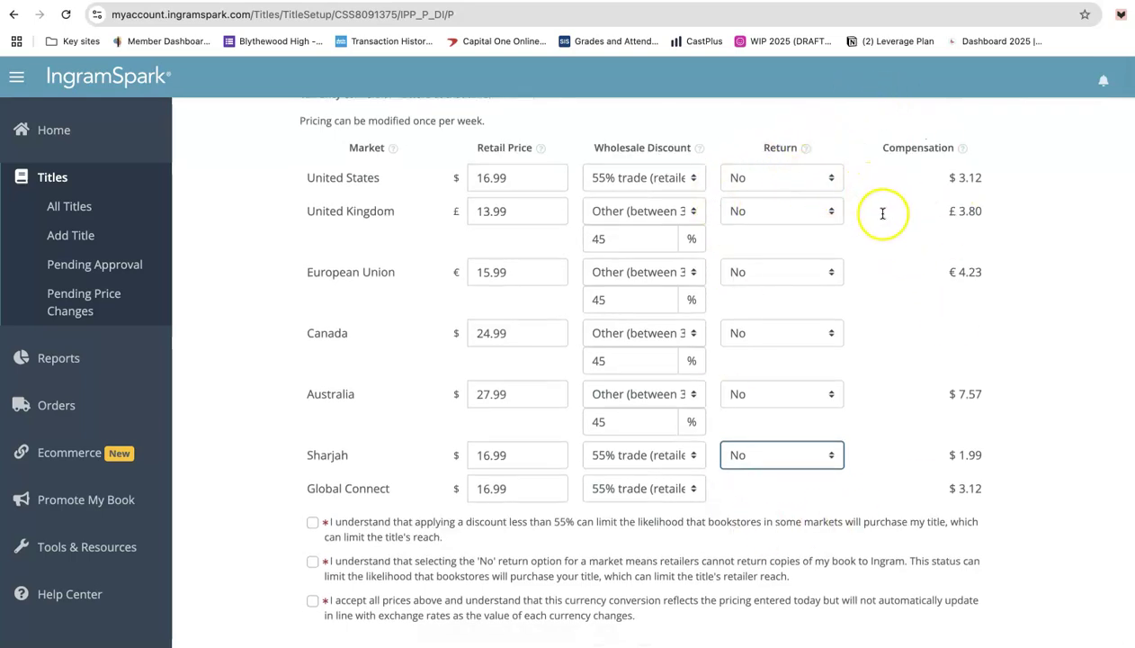
# Accept the three required acknowledgements covering discounts below 55%, the No return option and the entered prices
pyautogui.scroll(-5, 878, 213)
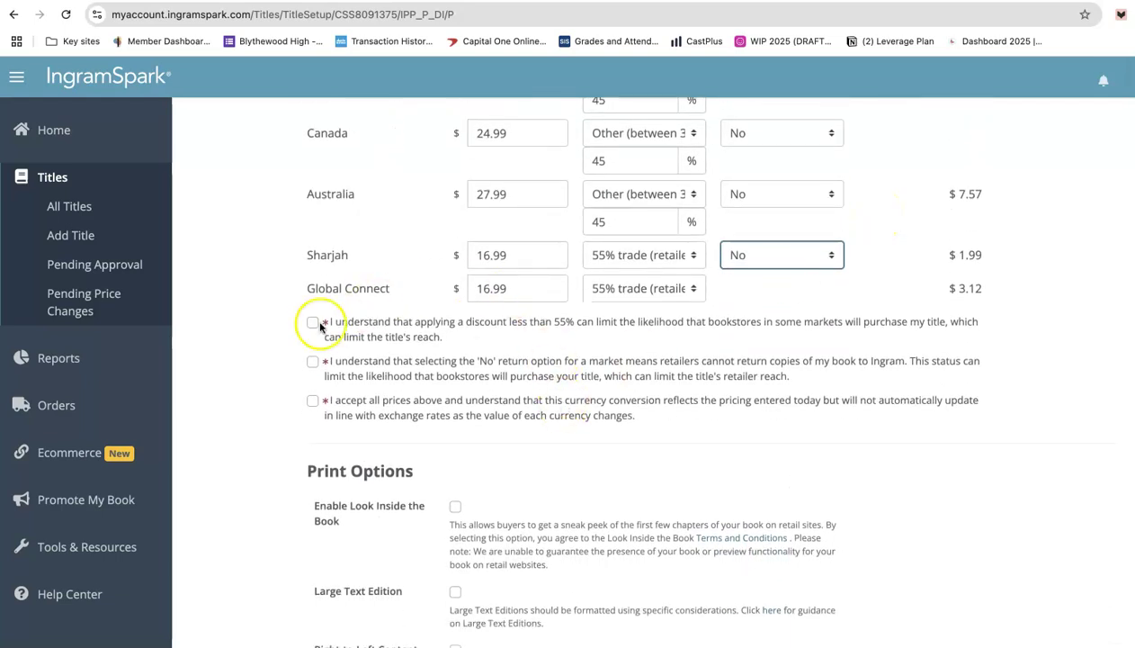
pyautogui.click(312, 322)
pyautogui.click(313, 361)
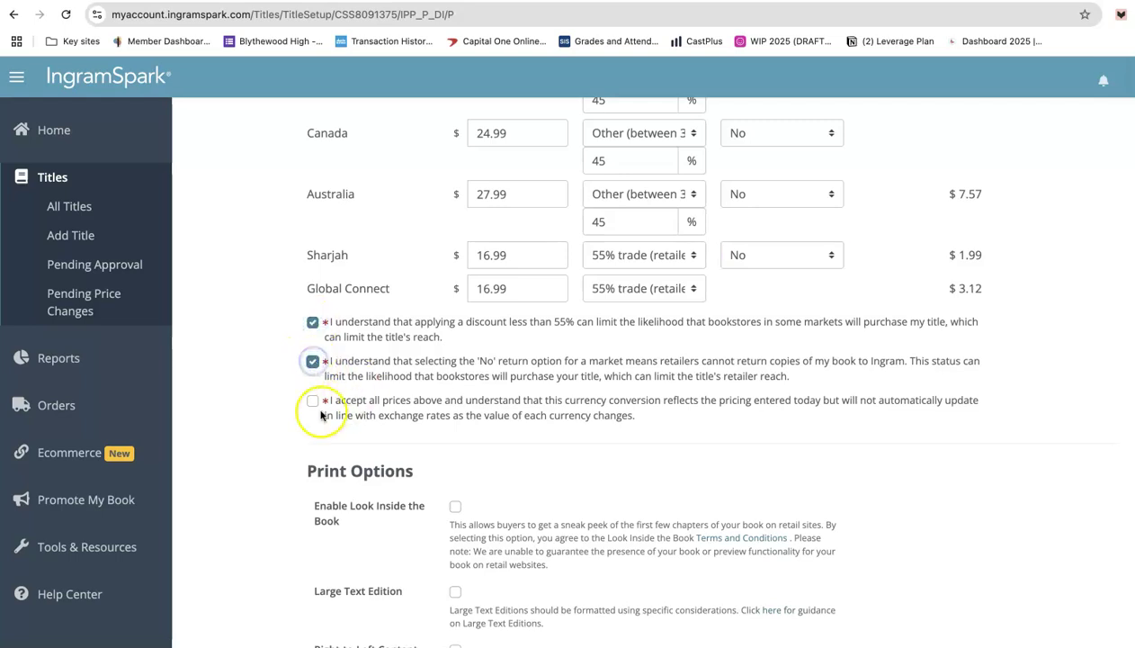
pyautogui.click(313, 405)
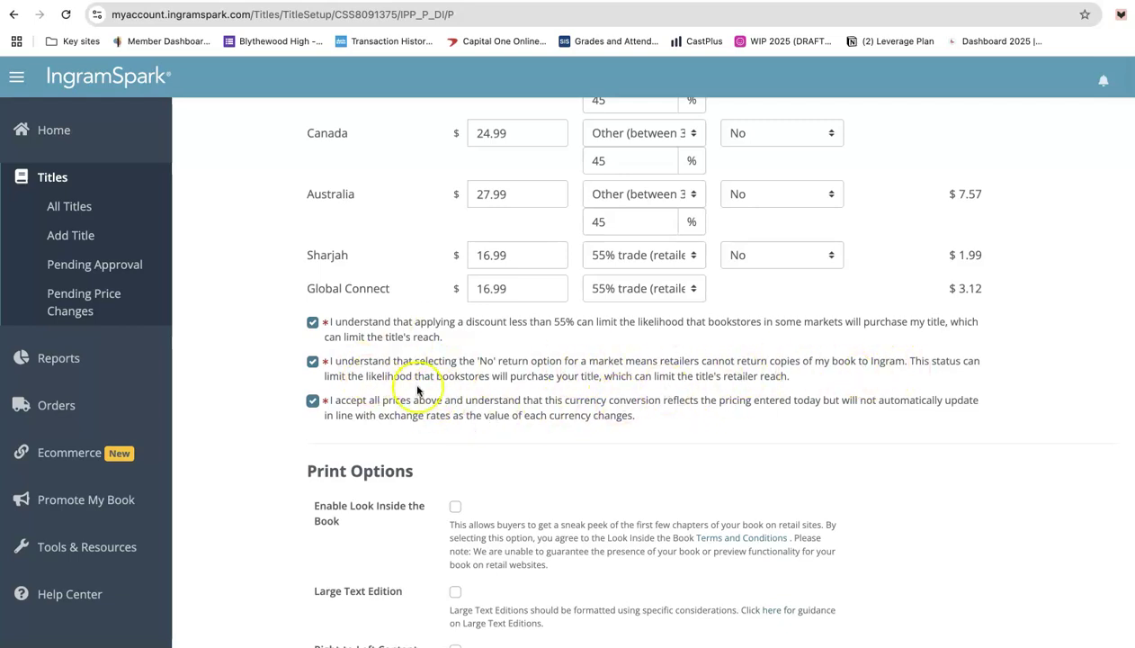
# Enable Look Inside the Book in the print options
pyautogui.scroll(-2, 633, 419)
pyautogui.scroll(-2, 633, 419)
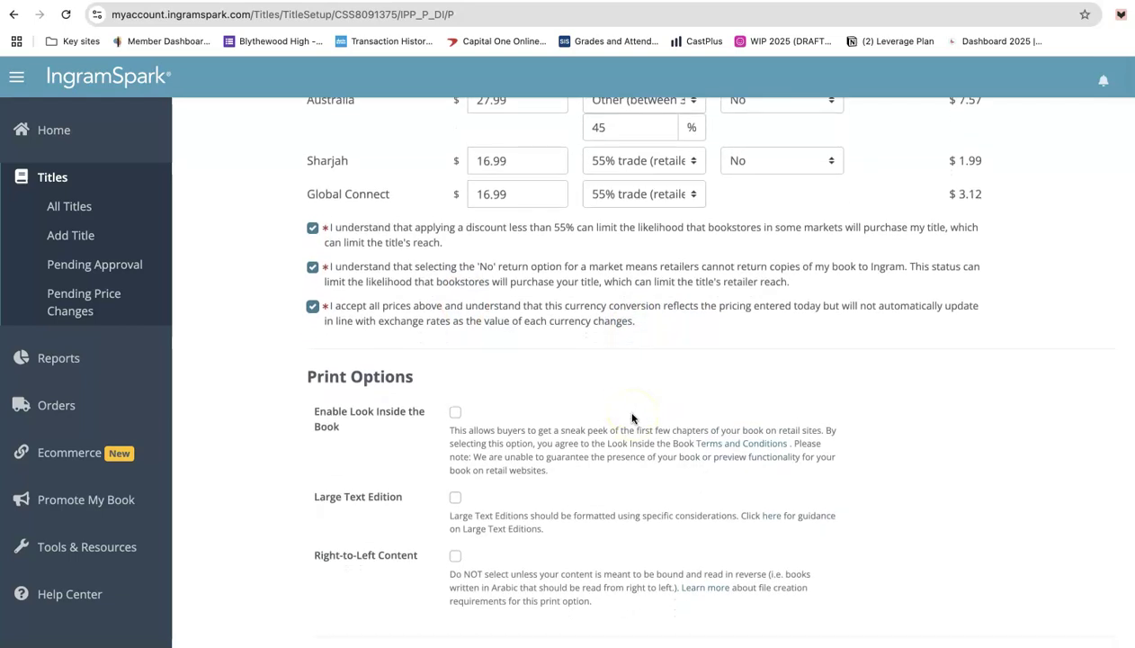
pyautogui.scroll(-3, 619, 418)
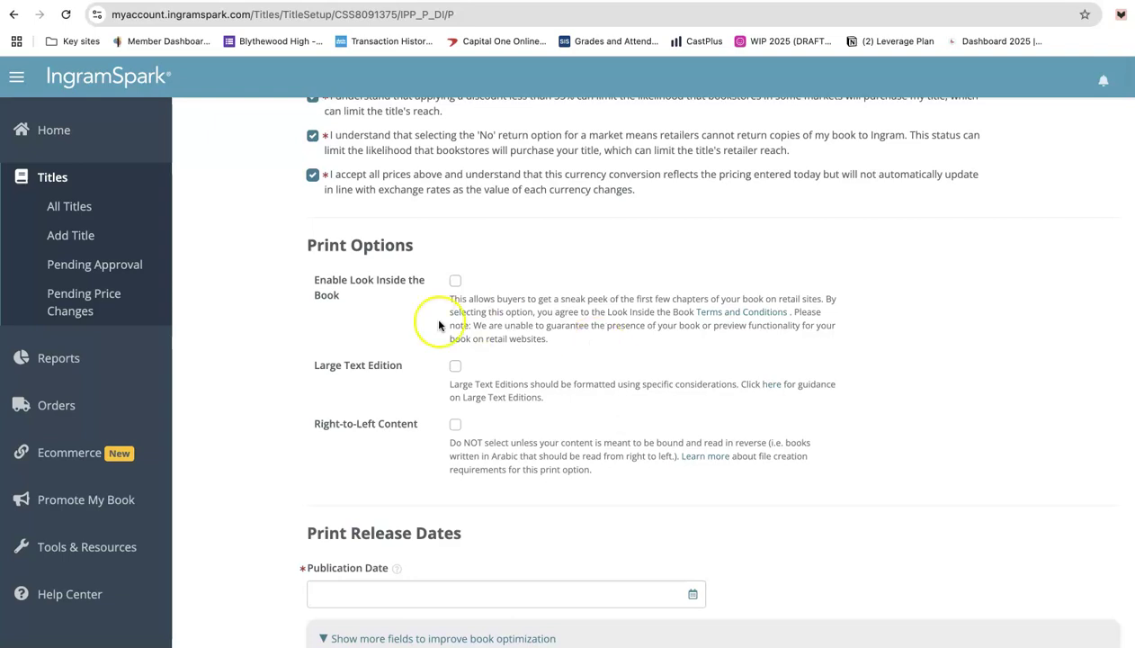
pyautogui.click(455, 280)
# Set the print publication date to 08 Apr 2025
pyautogui.scroll(-2, 574, 326)
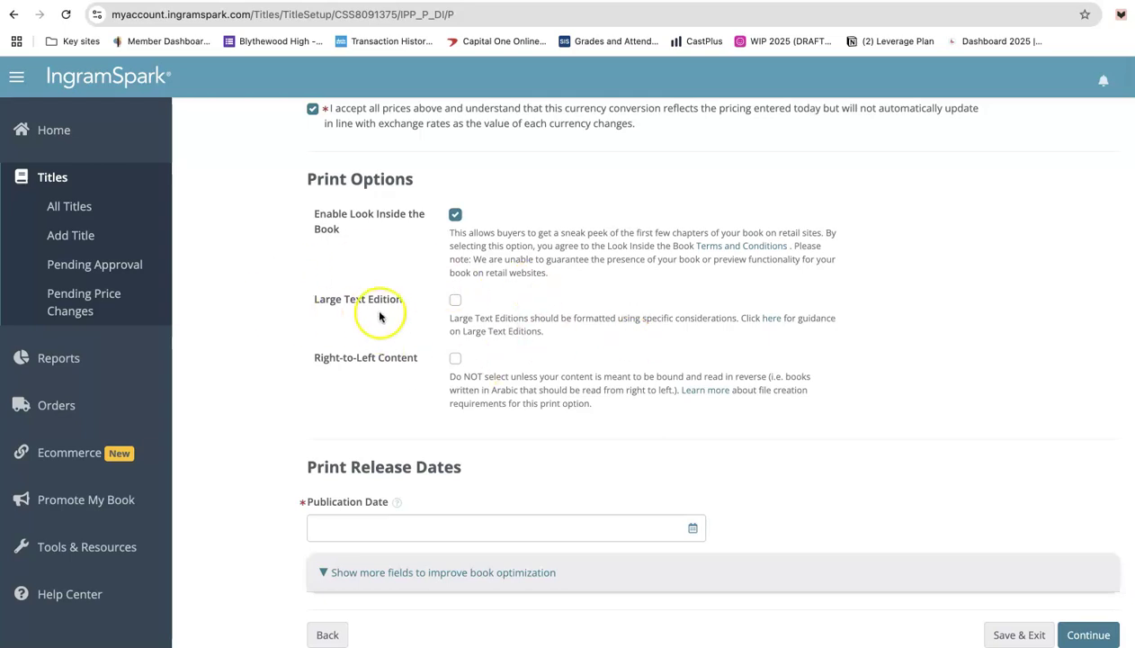
pyautogui.scroll(-2, 548, 320)
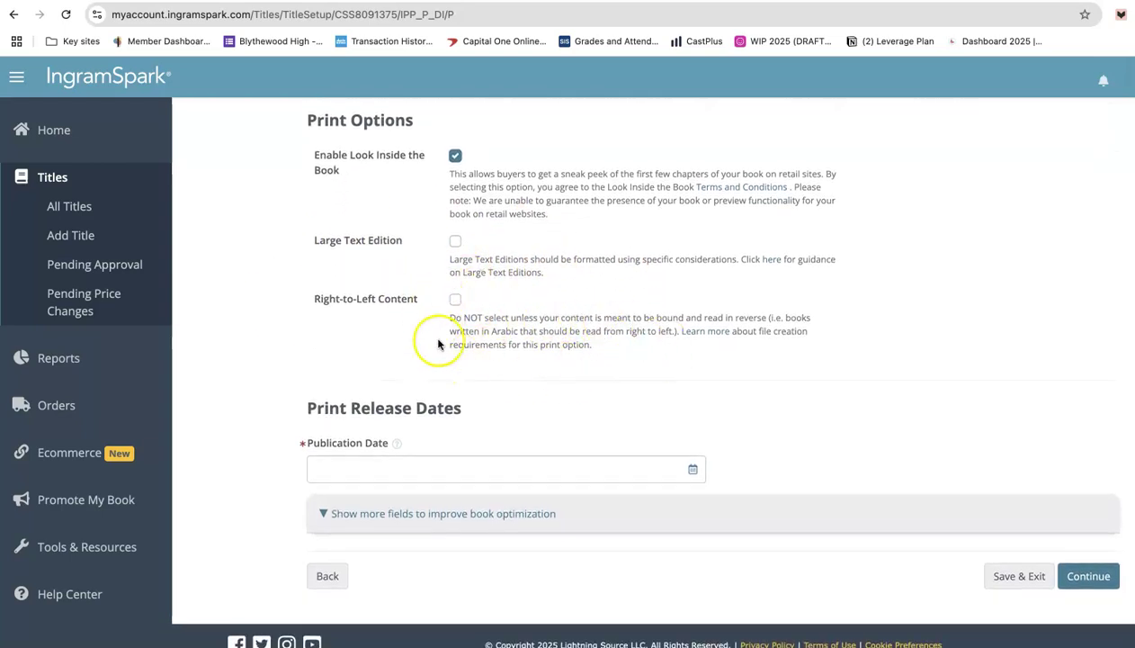
pyautogui.scroll(-1, 516, 396)
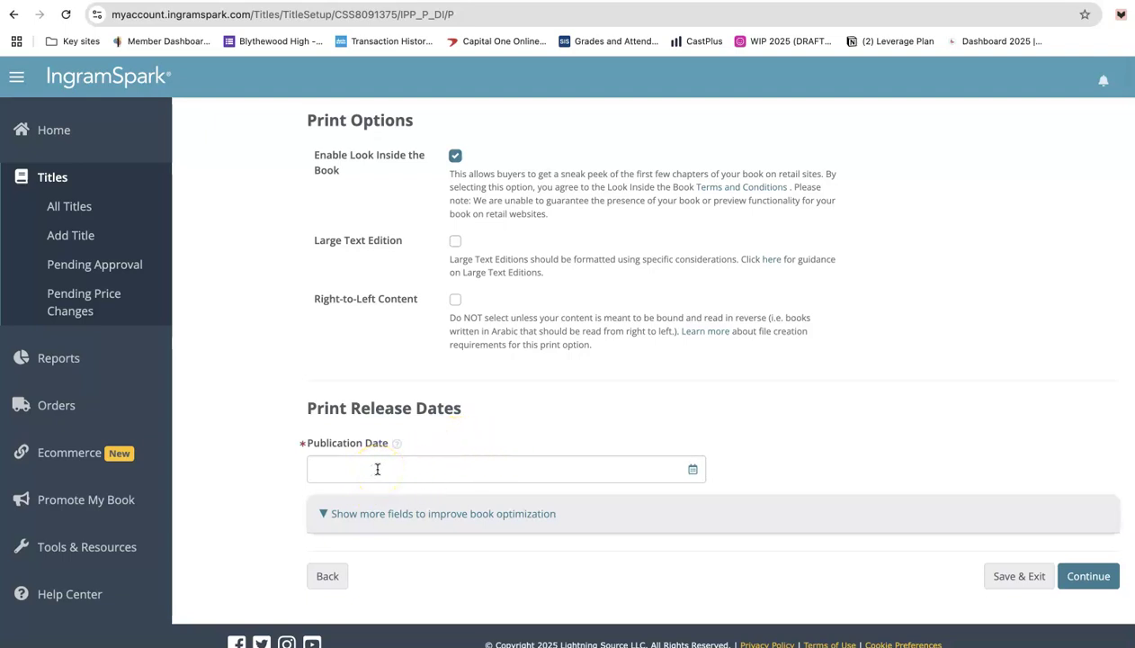
pyautogui.click(693, 469)
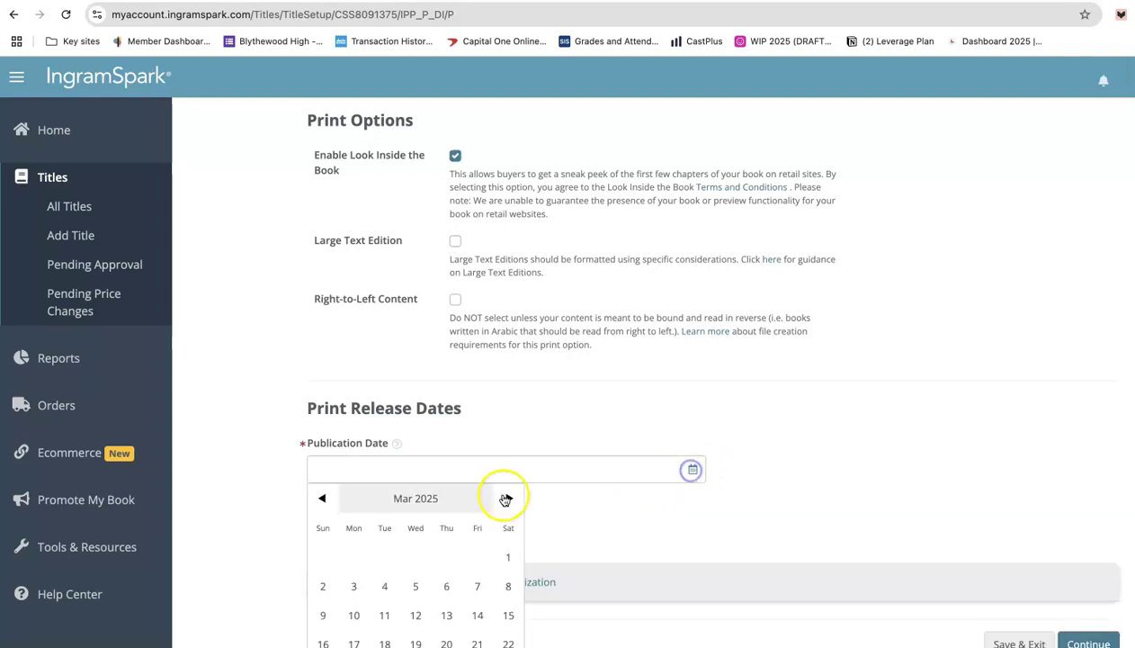
pyautogui.click(508, 498)
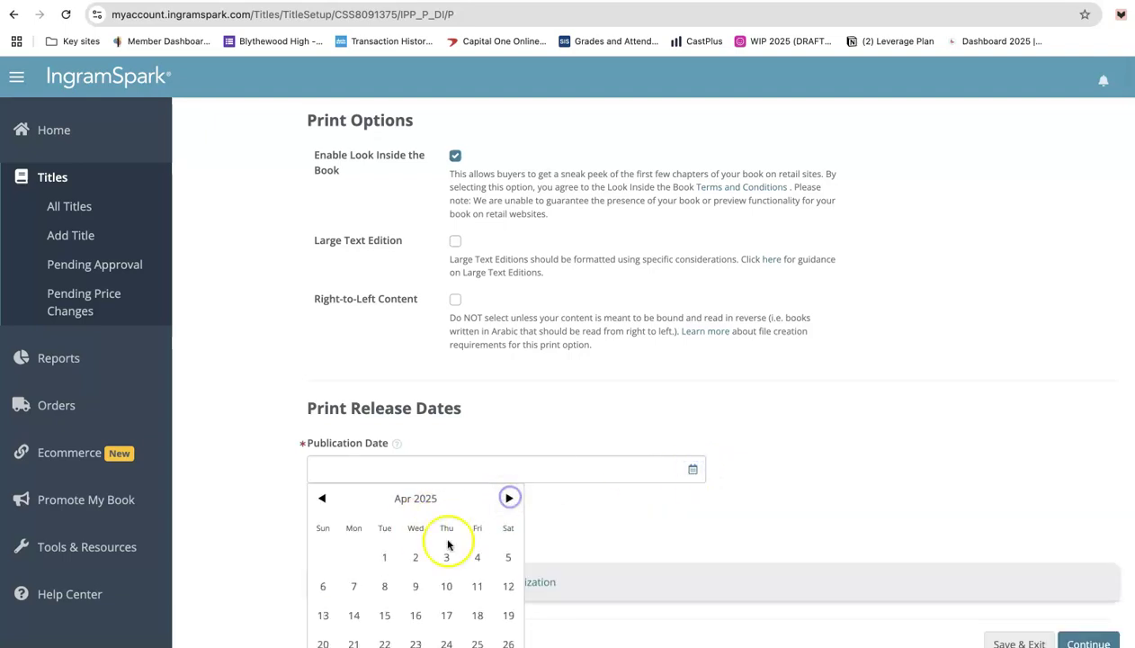
pyautogui.click(385, 586)
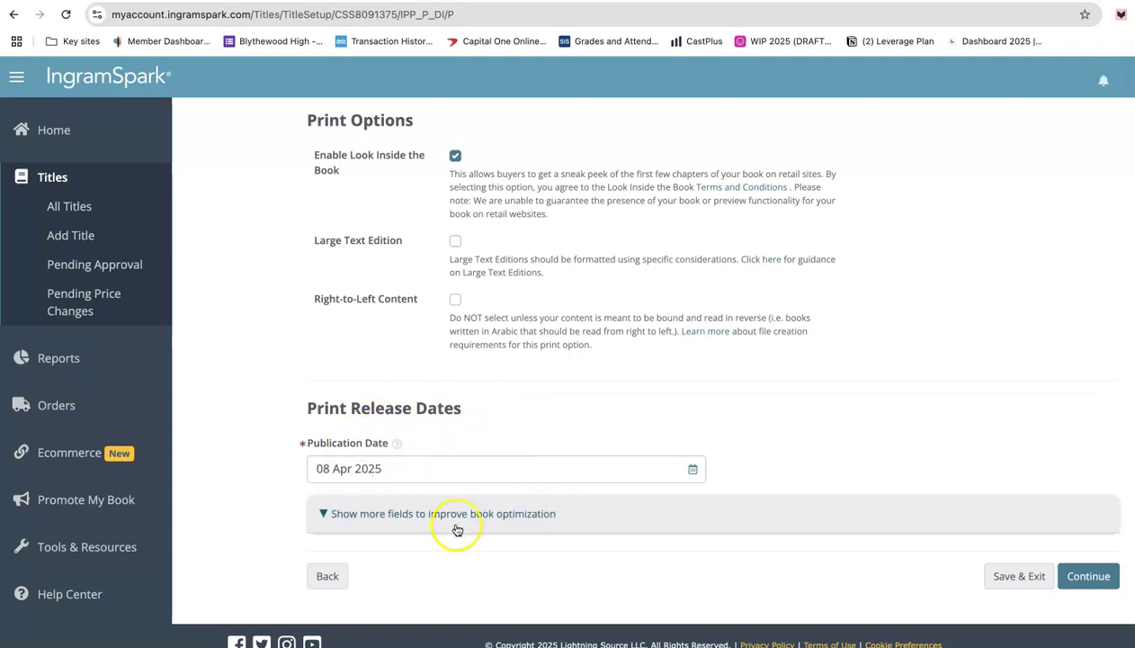
# Show the additional release date field, set the On-Sale Date to 08 Apr 2025 and continue to the upload stage
pyautogui.click(325, 514)
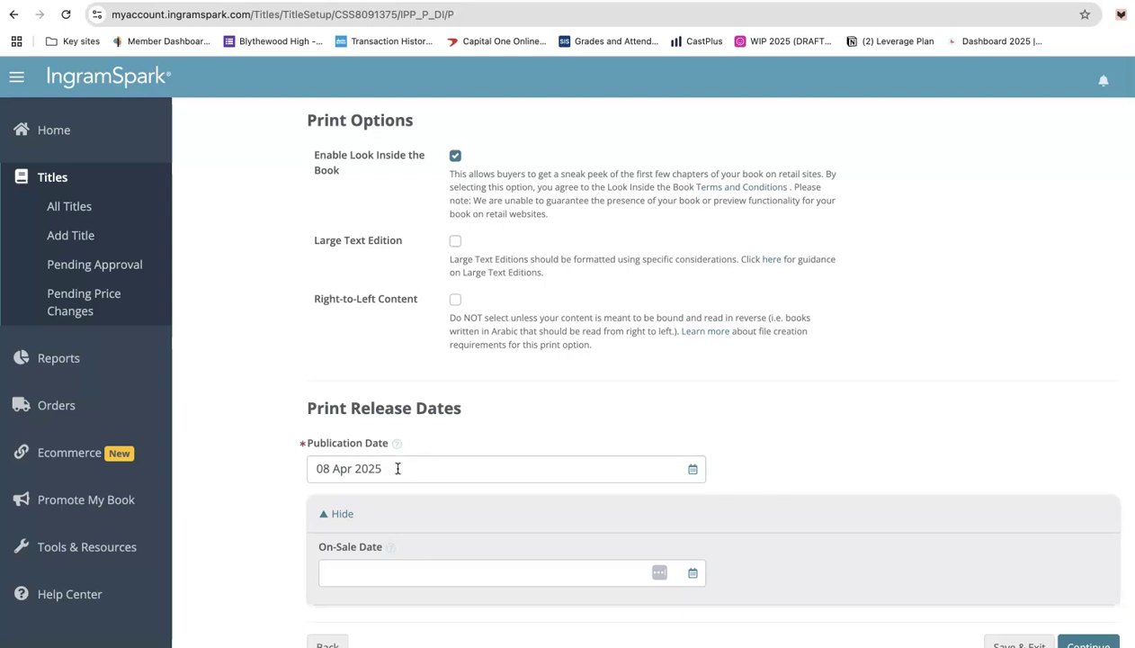
pyautogui.click(370, 572)
pyautogui.click(520, 600)
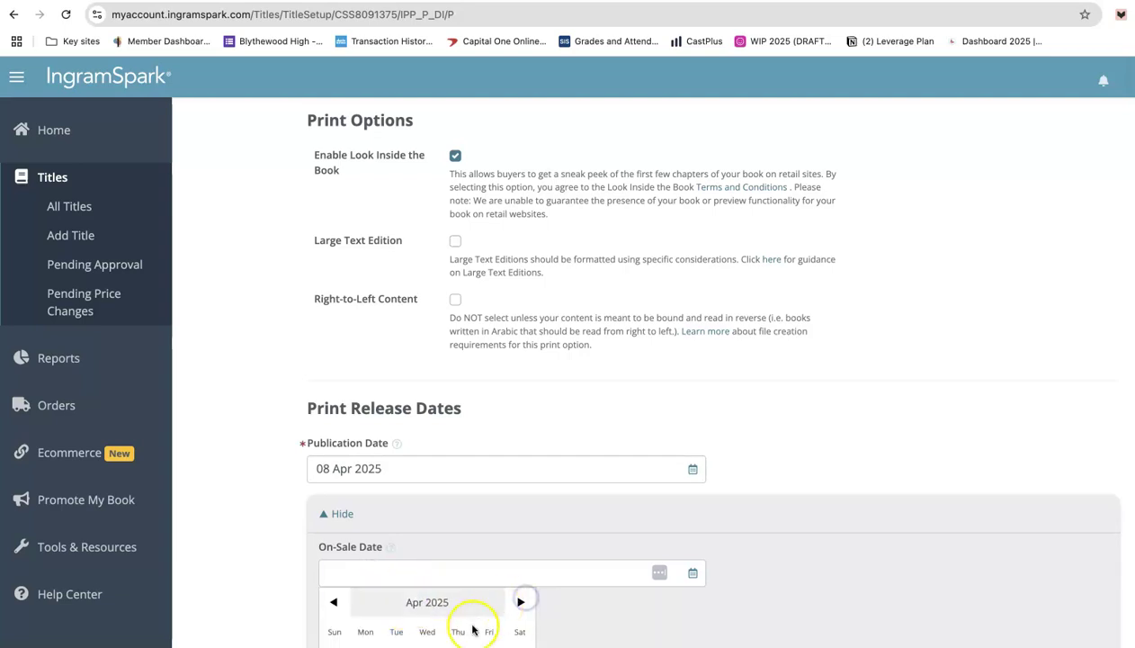
pyautogui.scroll(-2, 897, 451)
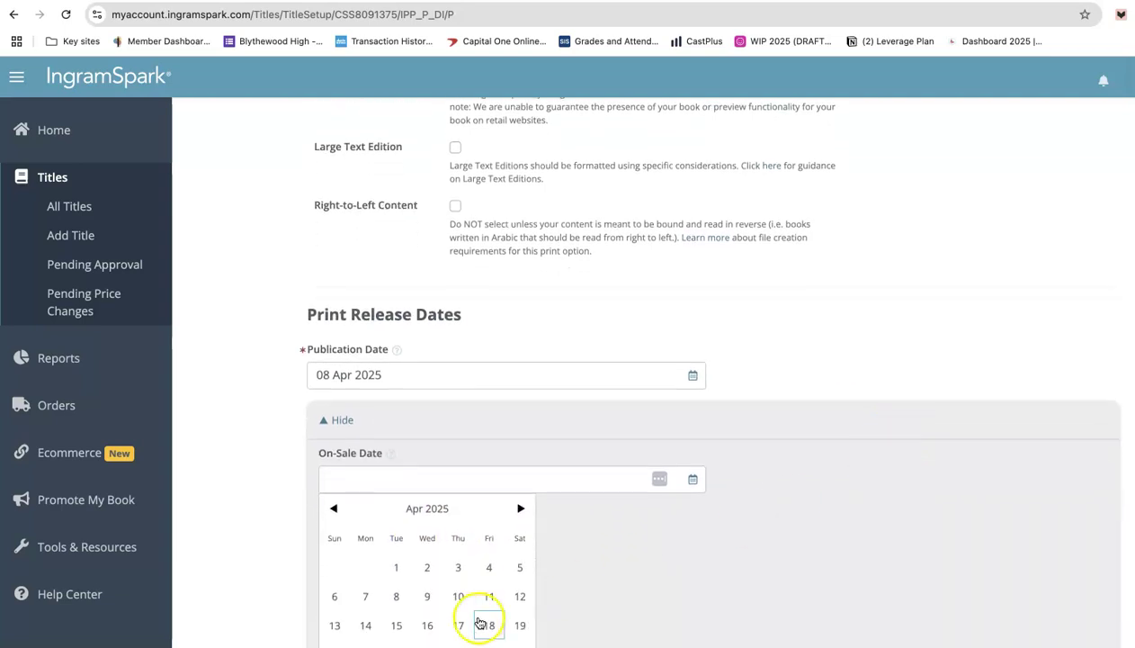
pyautogui.click(396, 596)
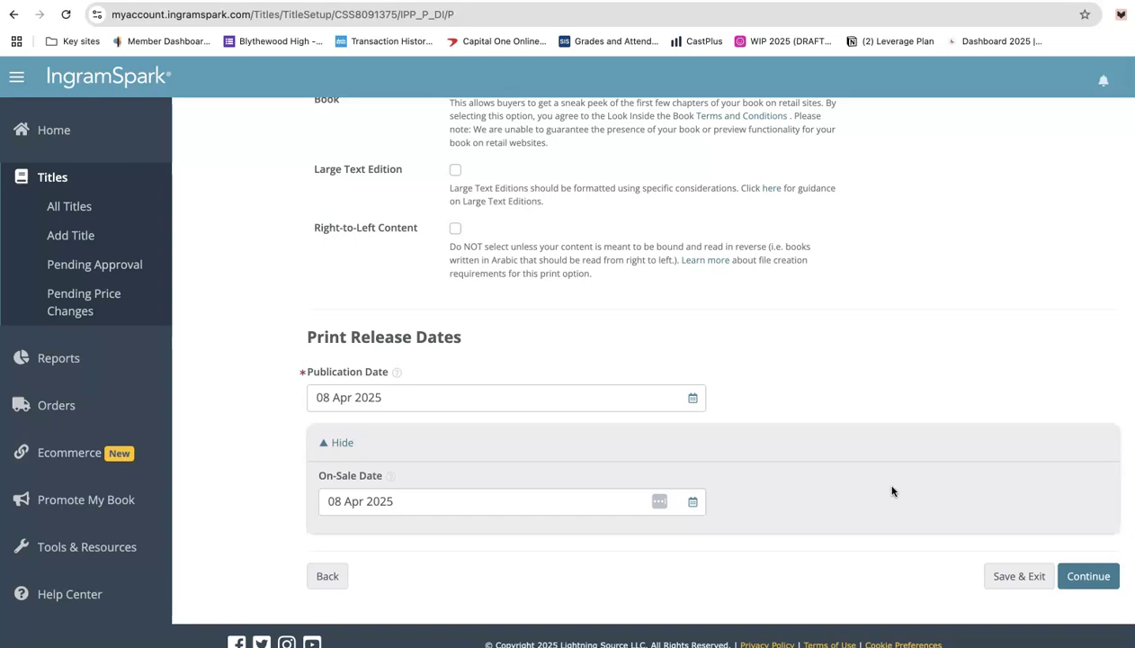
pyautogui.click(416, 506)
pyautogui.click(1089, 574)
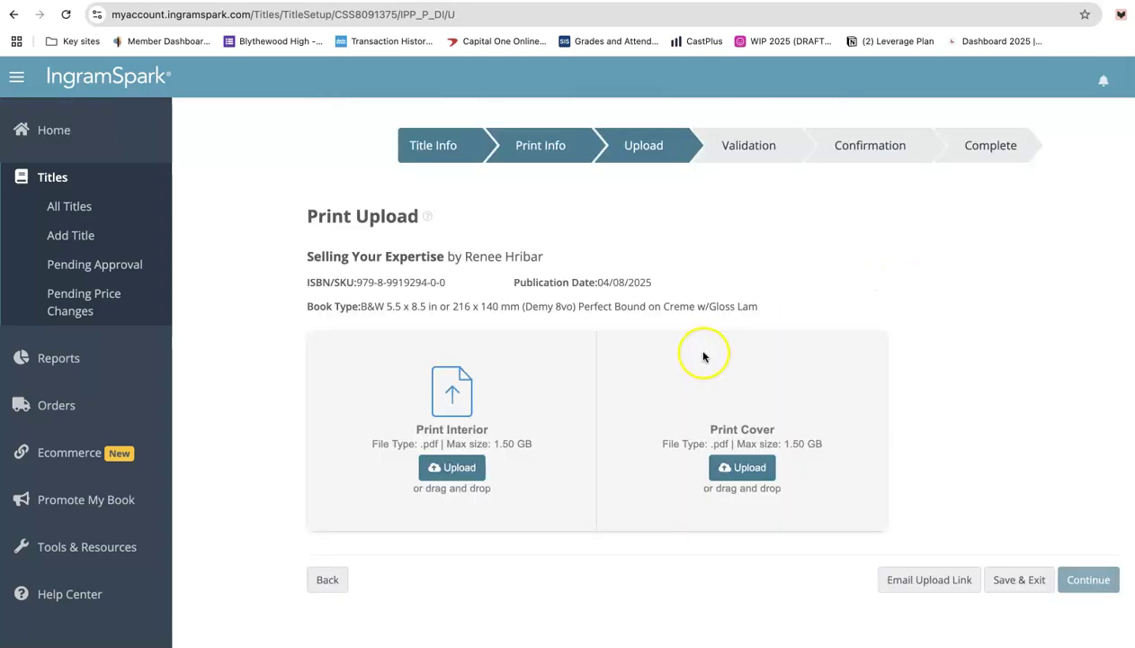
# Upload the Selling Your Expertise print PDF from the Interior files folder as the print interior
pyautogui.scroll(-1, 800, 266)
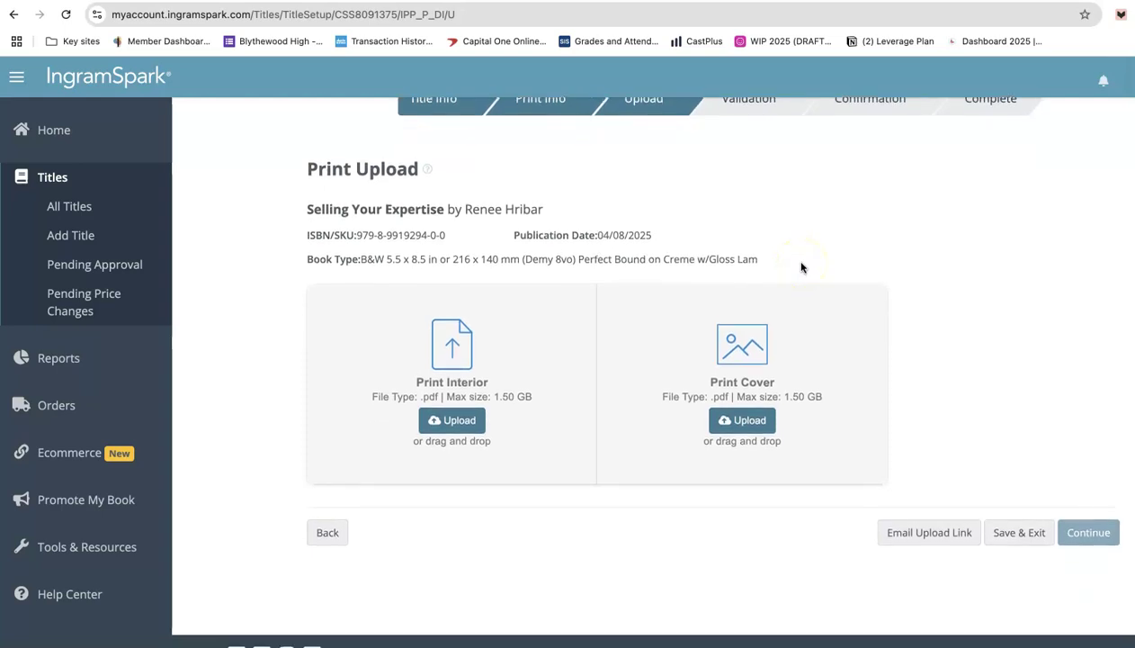
pyautogui.click(477, 431)
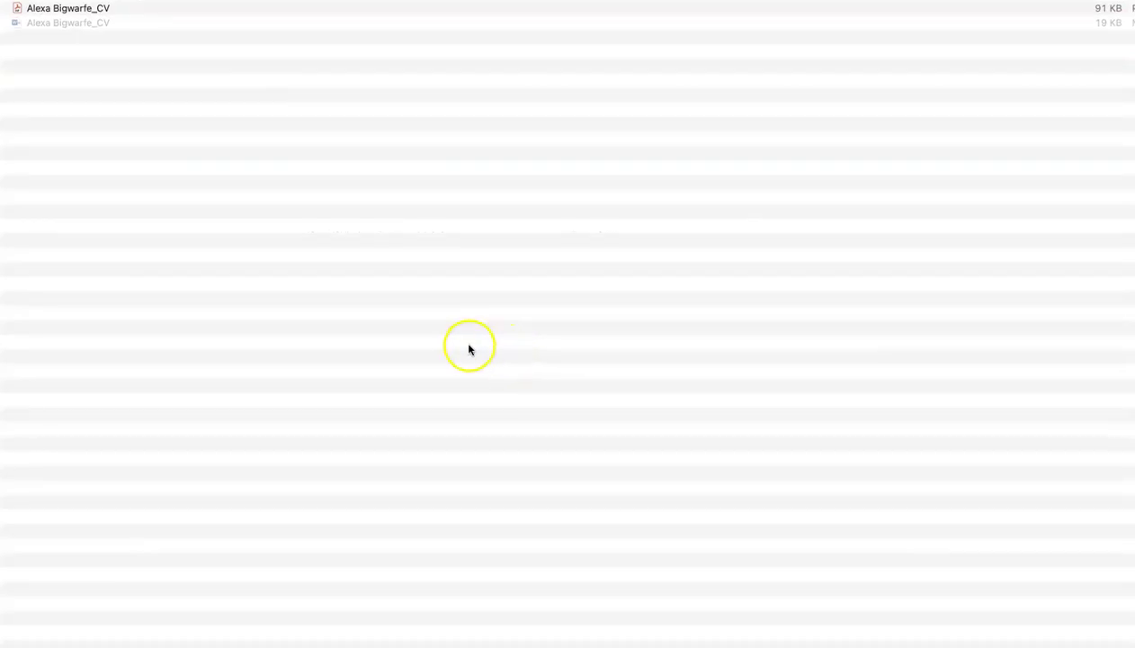
pyautogui.click(678, 1)
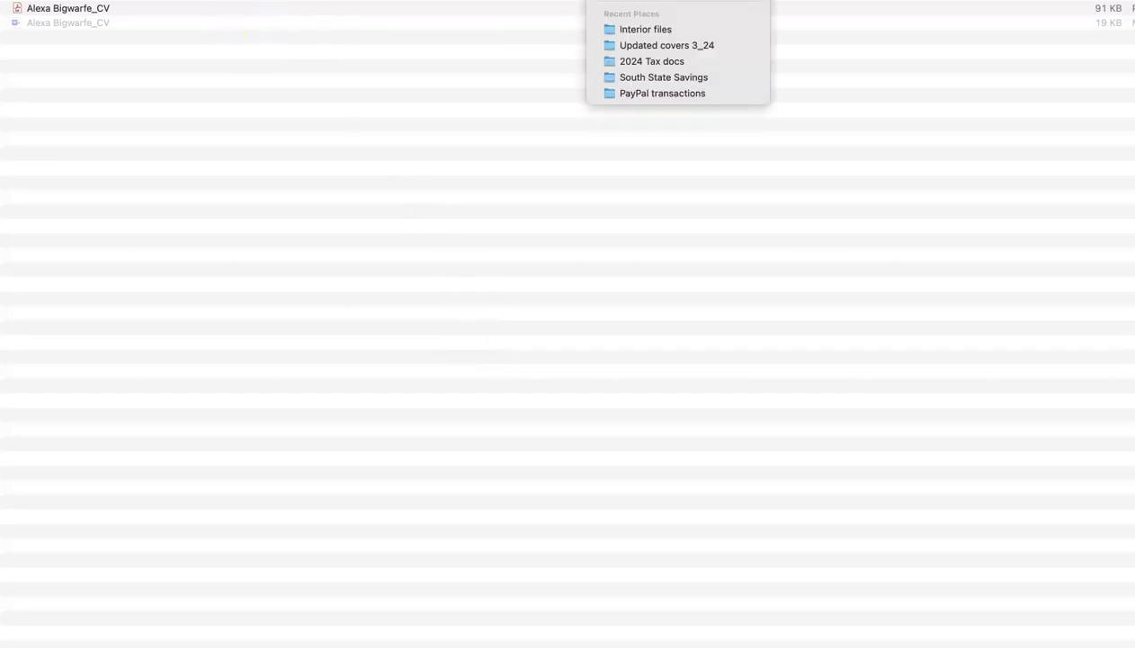
pyautogui.click(662, 29)
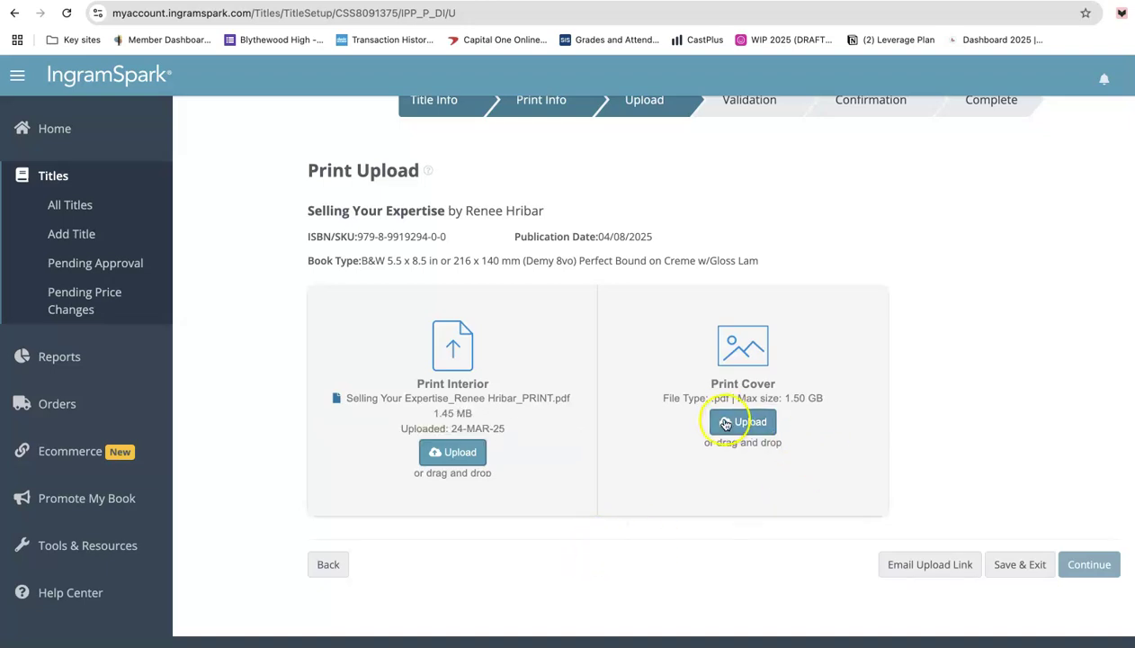
pyautogui.click(754, 422)
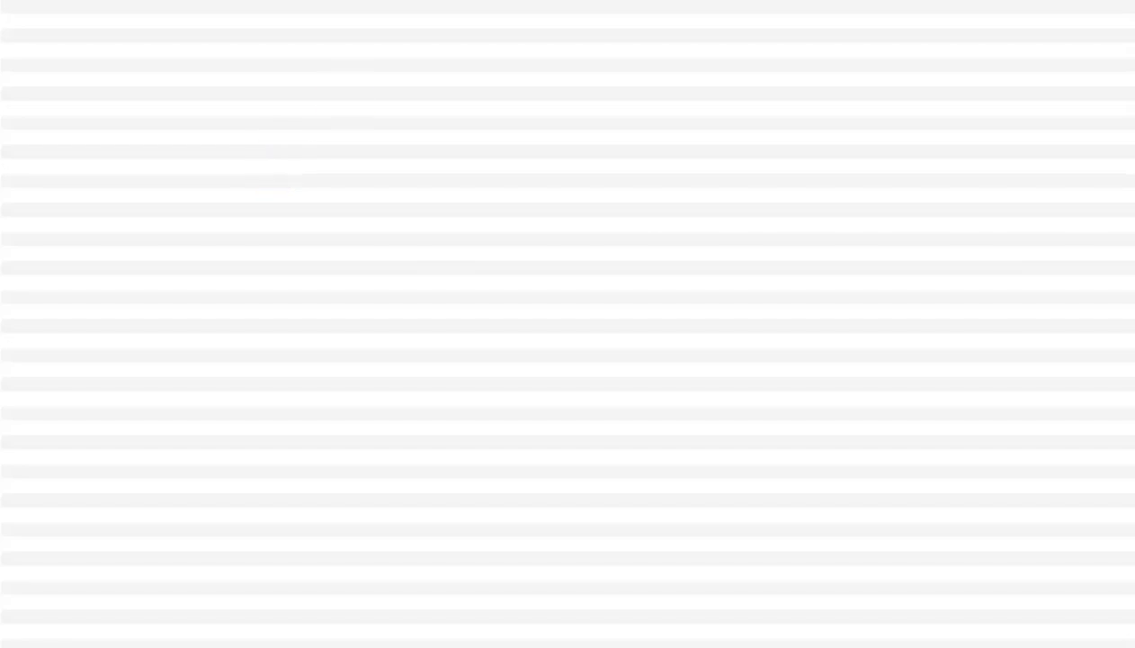
pyautogui.click(679, 2)
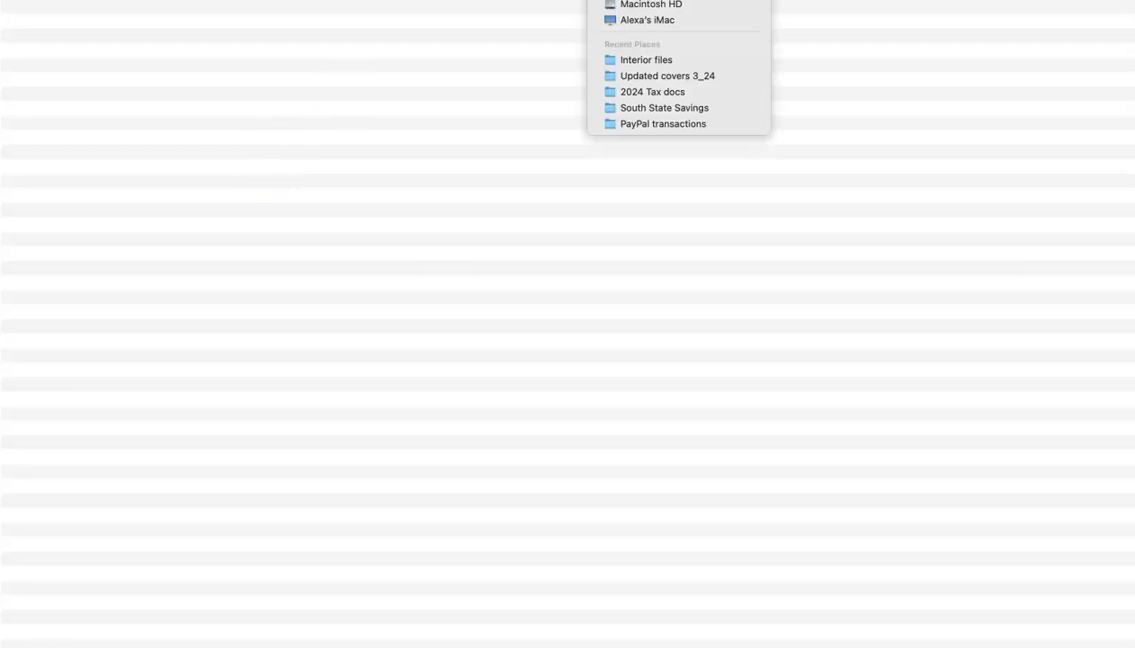
pyautogui.click(386, 35)
pyautogui.click(289, 124)
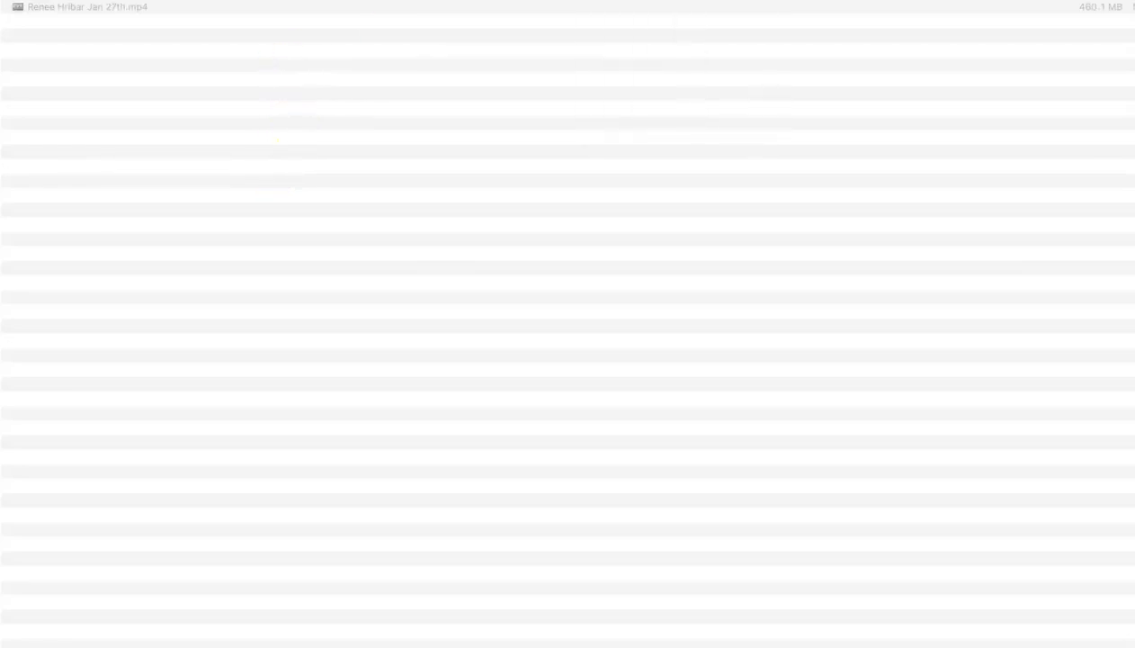
pyautogui.click(393, 203)
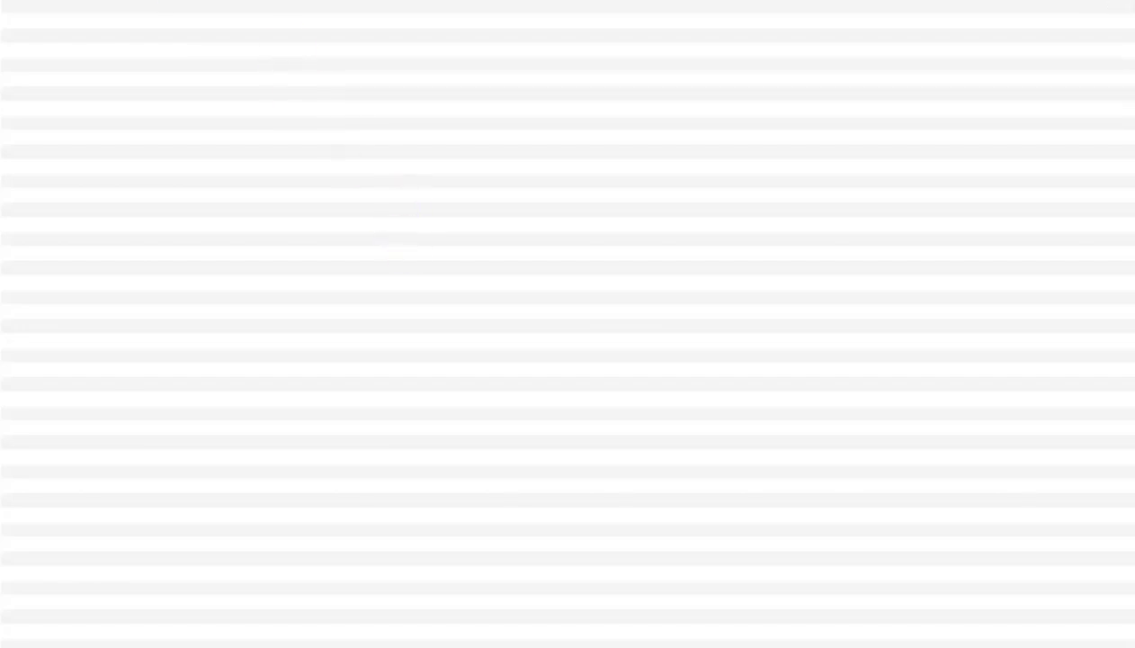
pyautogui.click(423, 240)
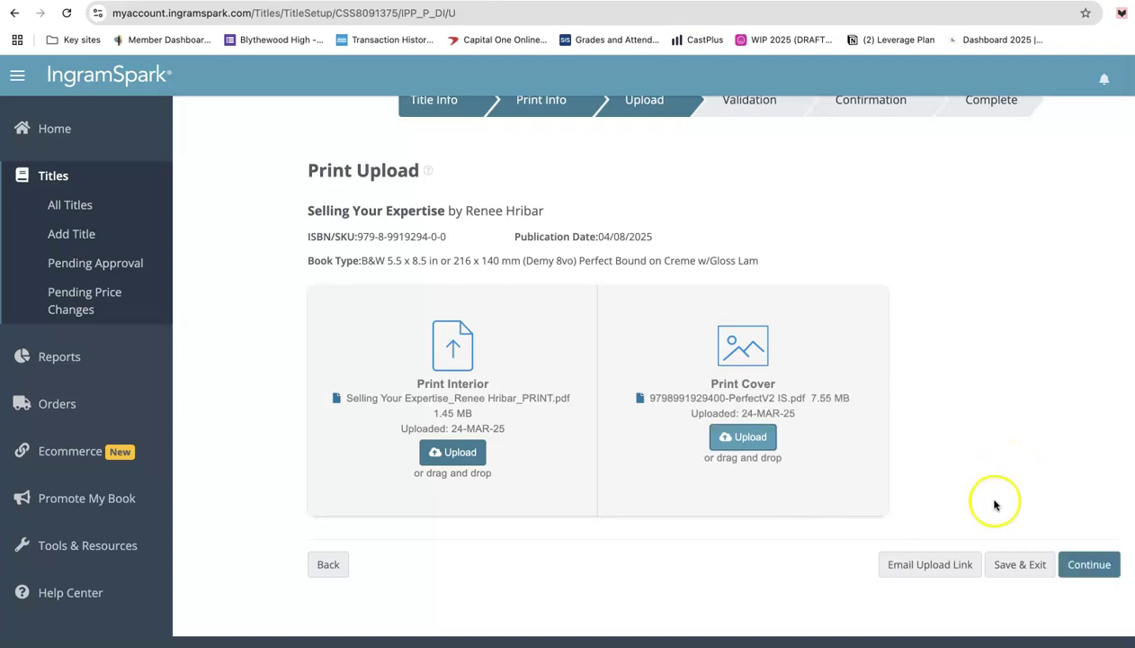
pyautogui.click(1086, 563)
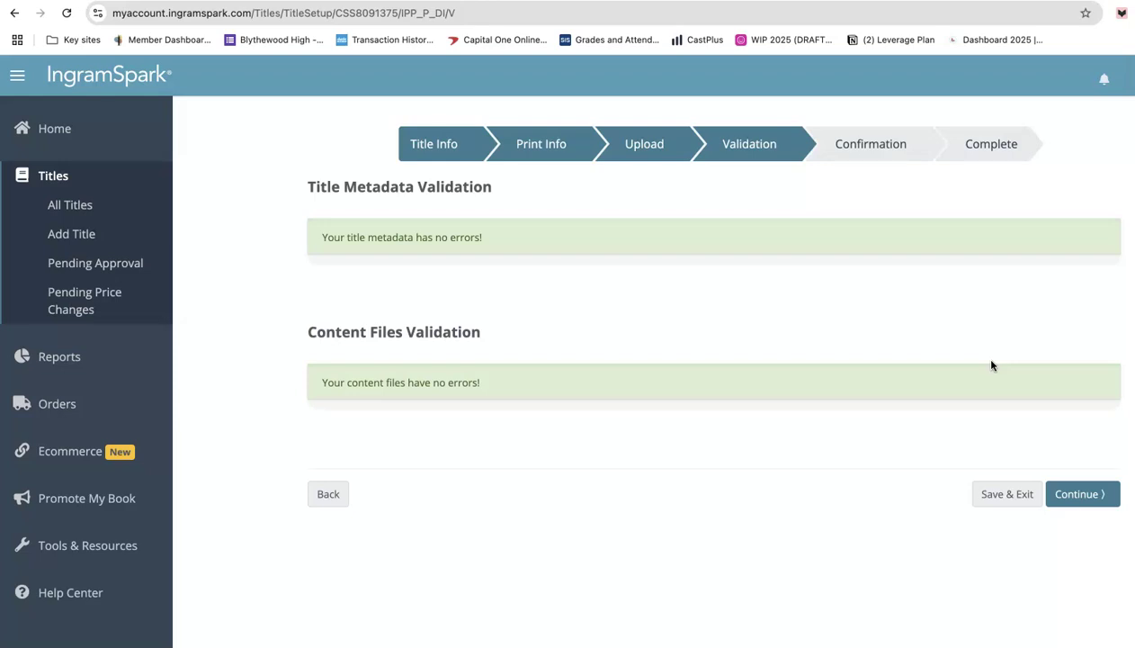
# Continue to the confirmation stage, authorize IngramSpark to establish the title in its database and complete the book submission
pyautogui.click(1077, 494)
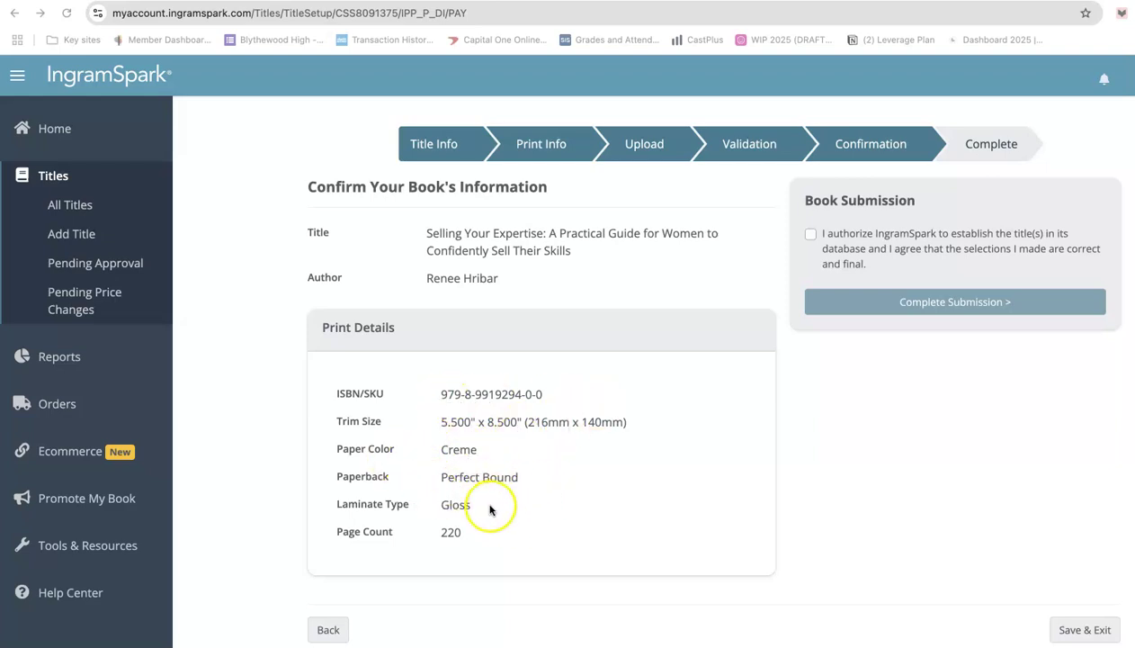
pyautogui.click(807, 236)
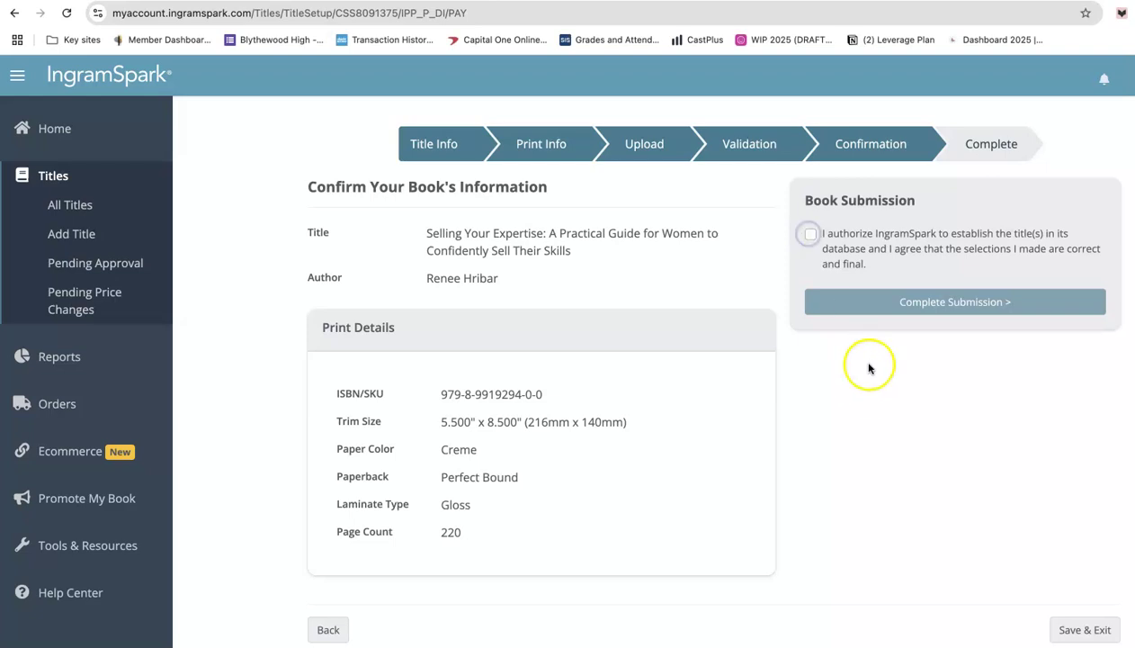
pyautogui.click(810, 235)
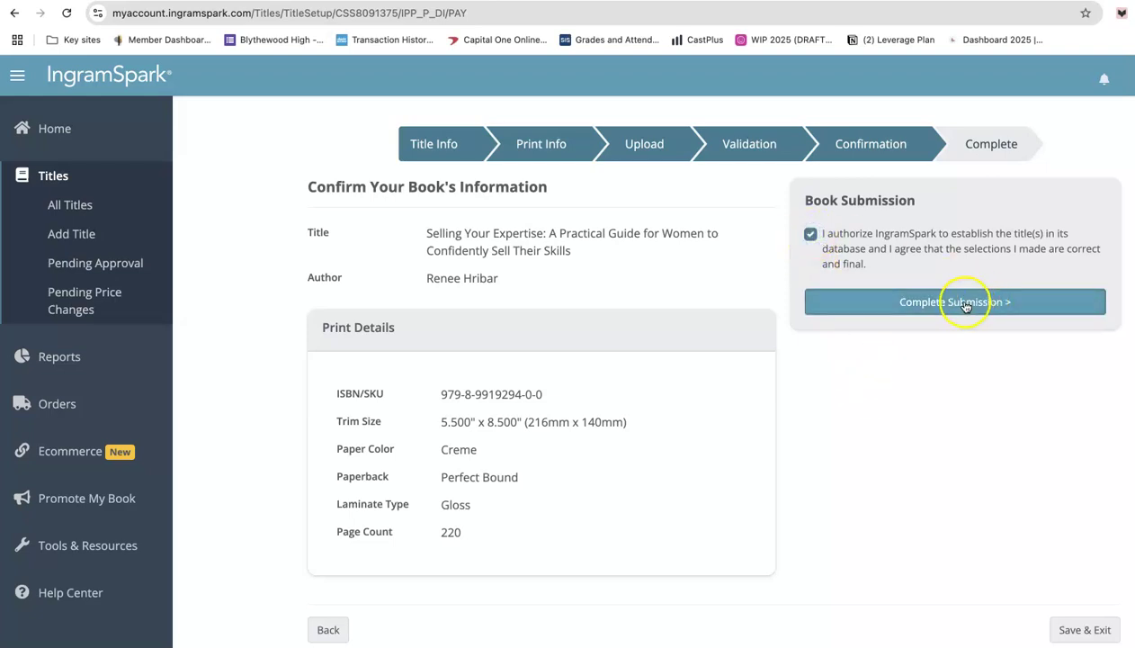
pyautogui.click(961, 306)
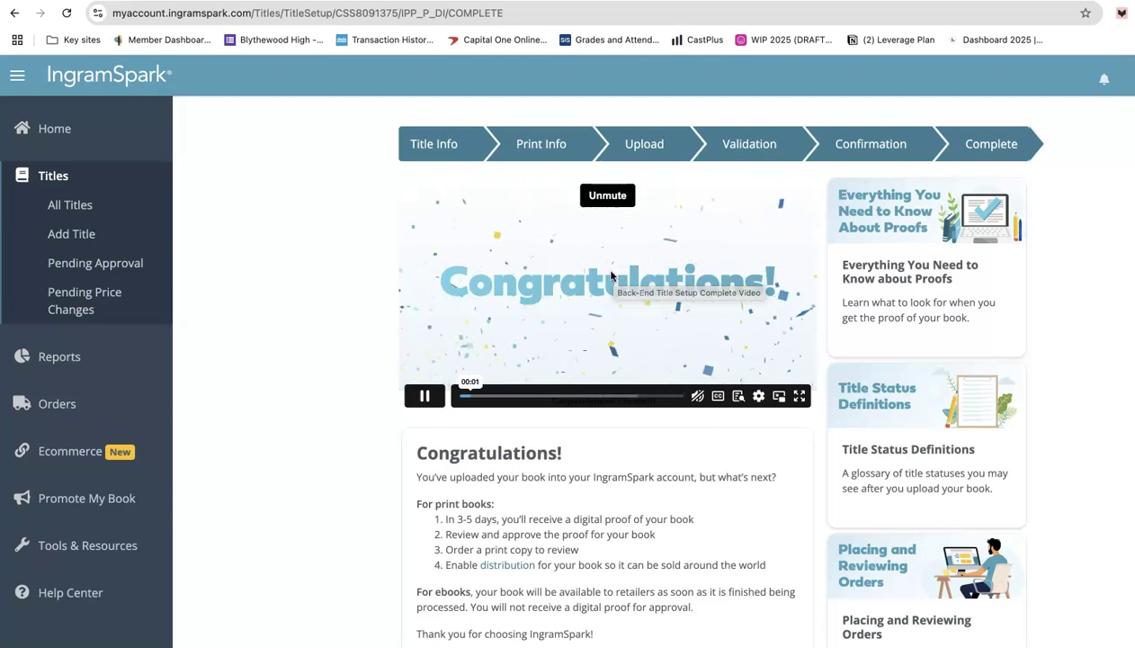
# Pause the completion video and review the next steps for print books and the guides on proofs, title statuses and orders
pyautogui.click(424, 395)
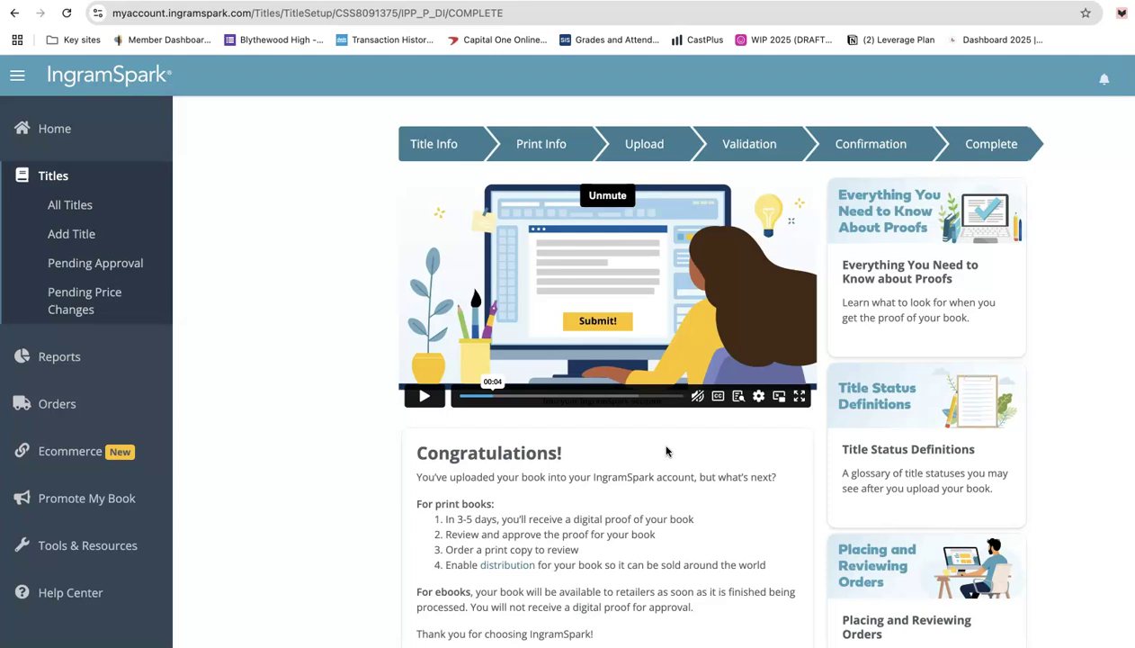
pyautogui.click(663, 443)
pyautogui.click(697, 434)
pyautogui.scroll(-1, 700, 439)
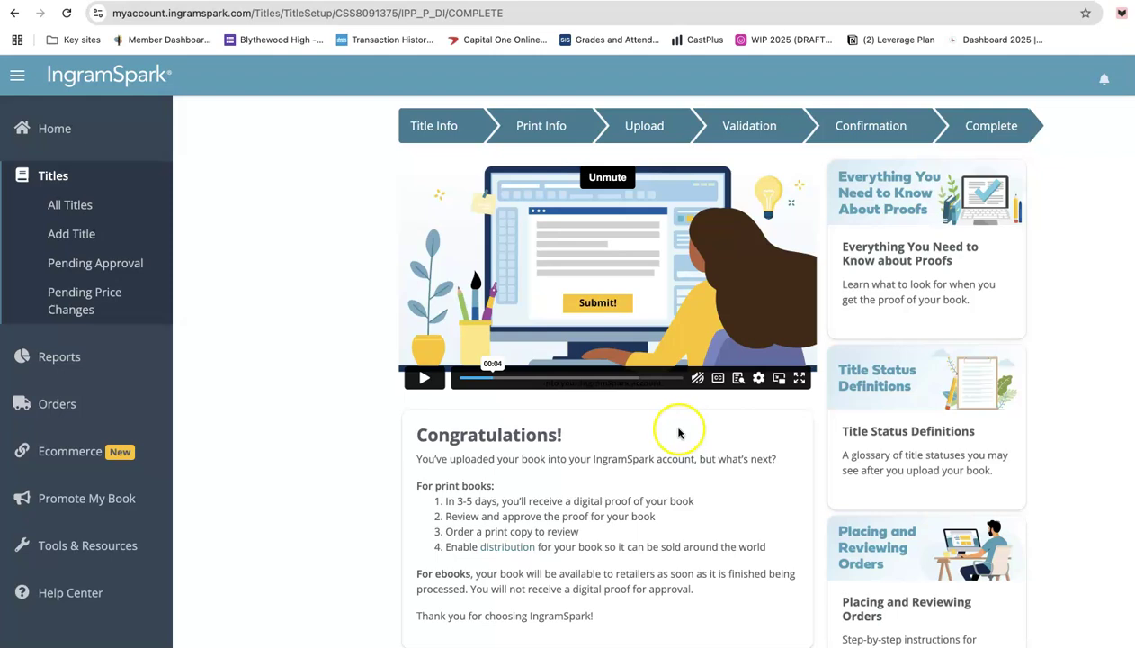
pyautogui.scroll(-1, 676, 431)
pyautogui.scroll(-1, 679, 433)
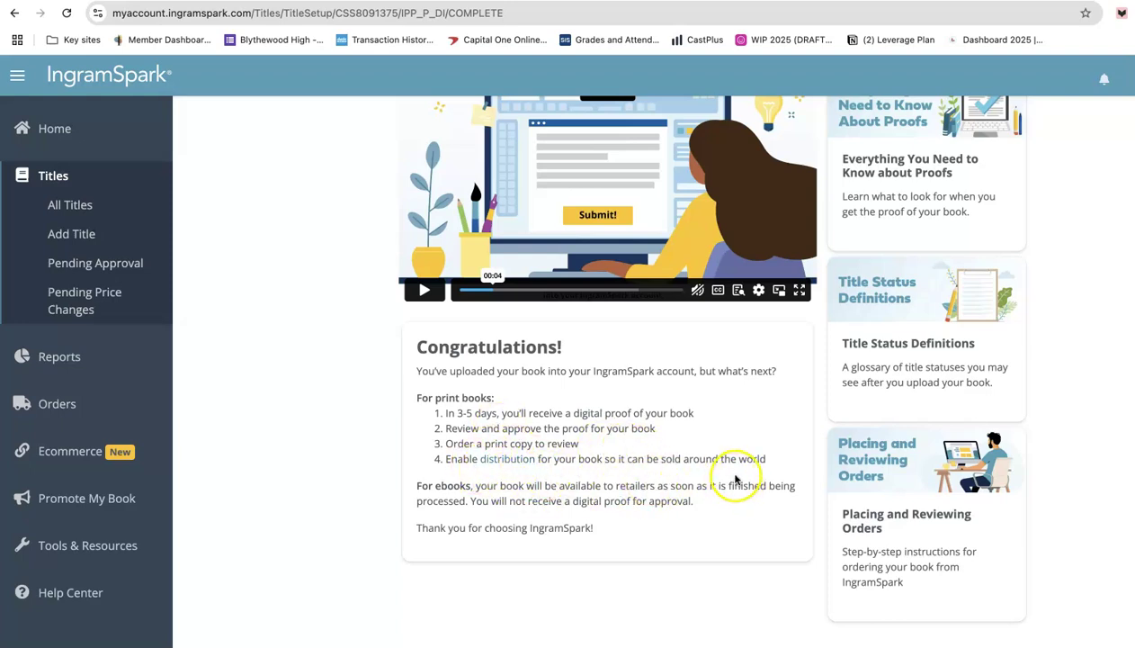
pyautogui.scroll(2, 735, 447)
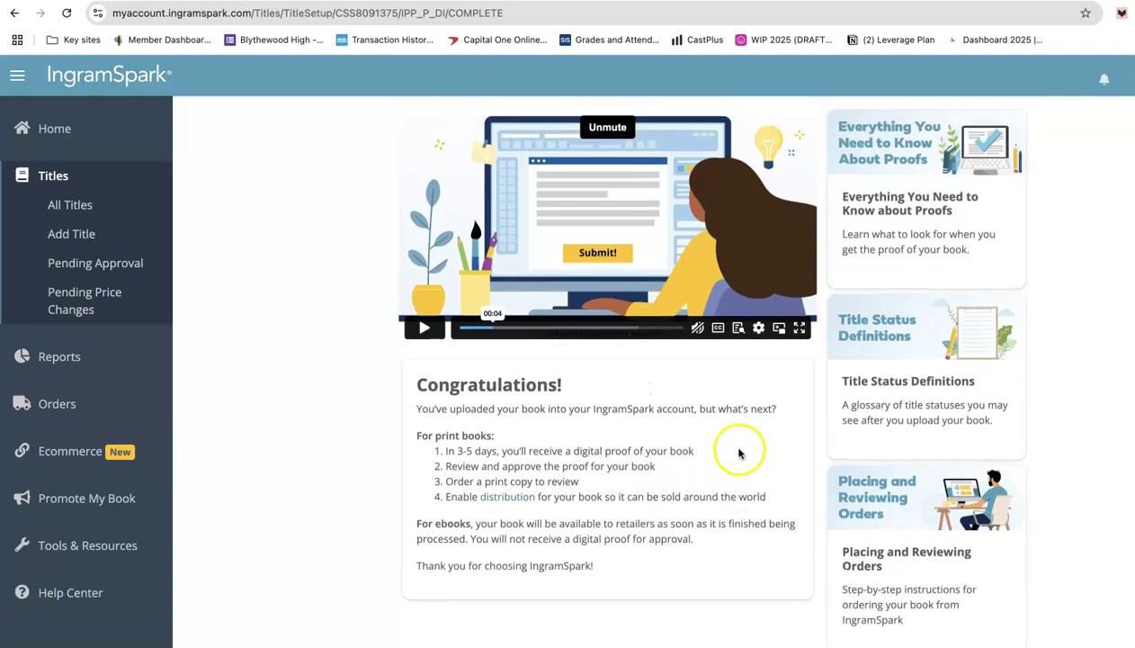
pyautogui.scroll(1, 760, 328)
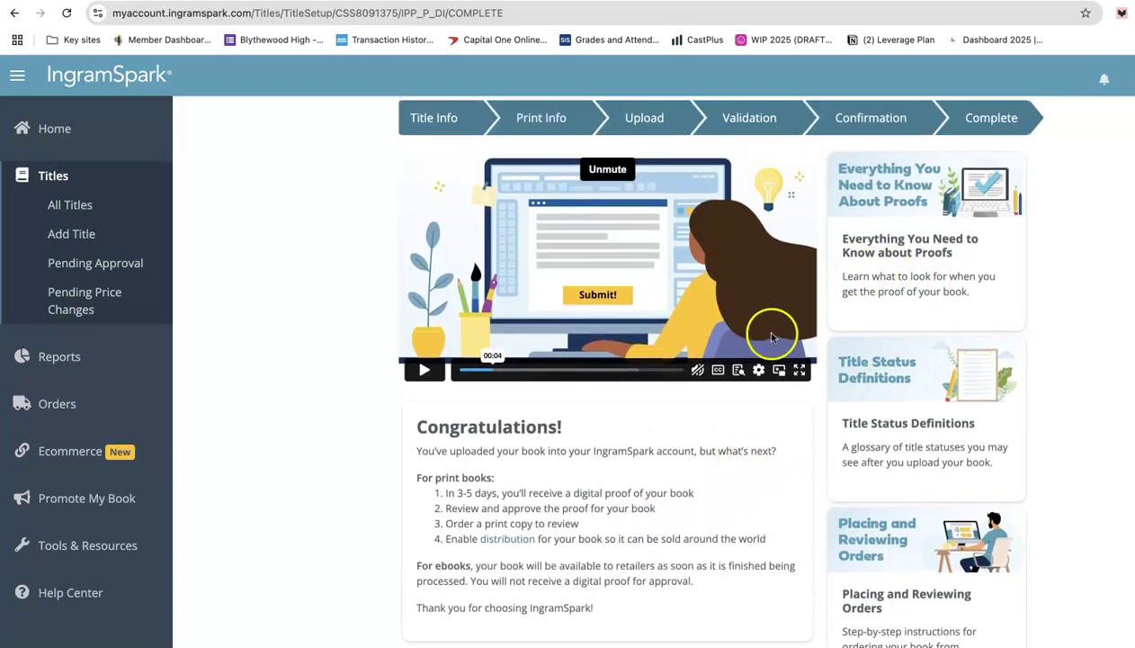
pyautogui.scroll(-1, 751, 323)
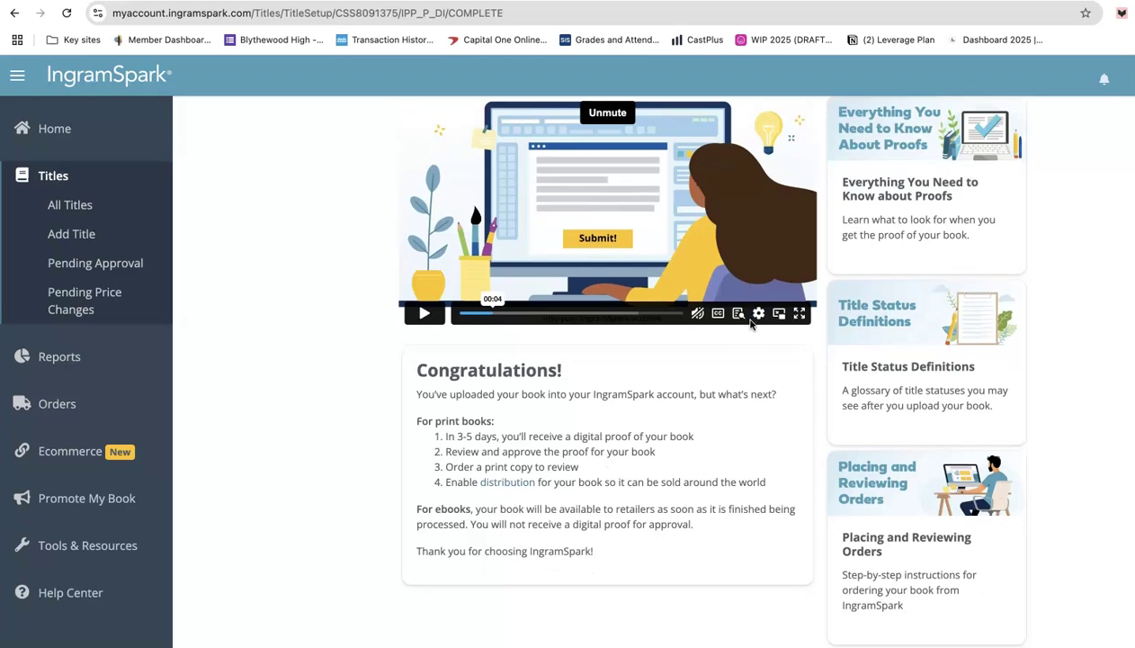
pyautogui.scroll(1, 751, 324)
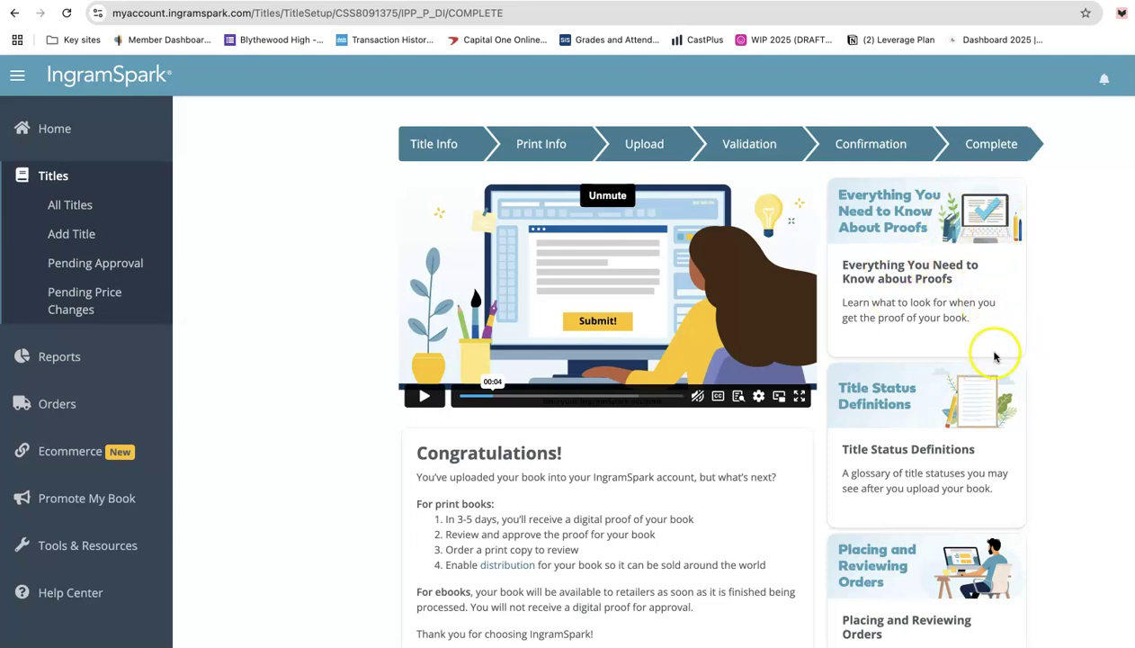
pyautogui.scroll(-2, 976, 391)
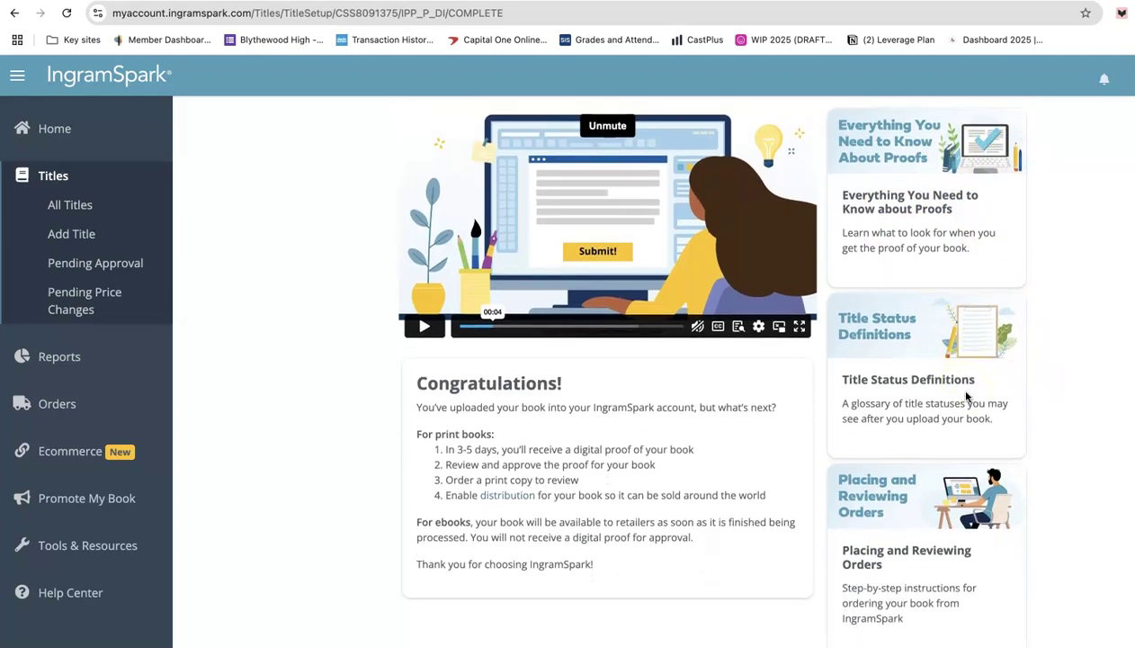
pyautogui.scroll(-1, 966, 396)
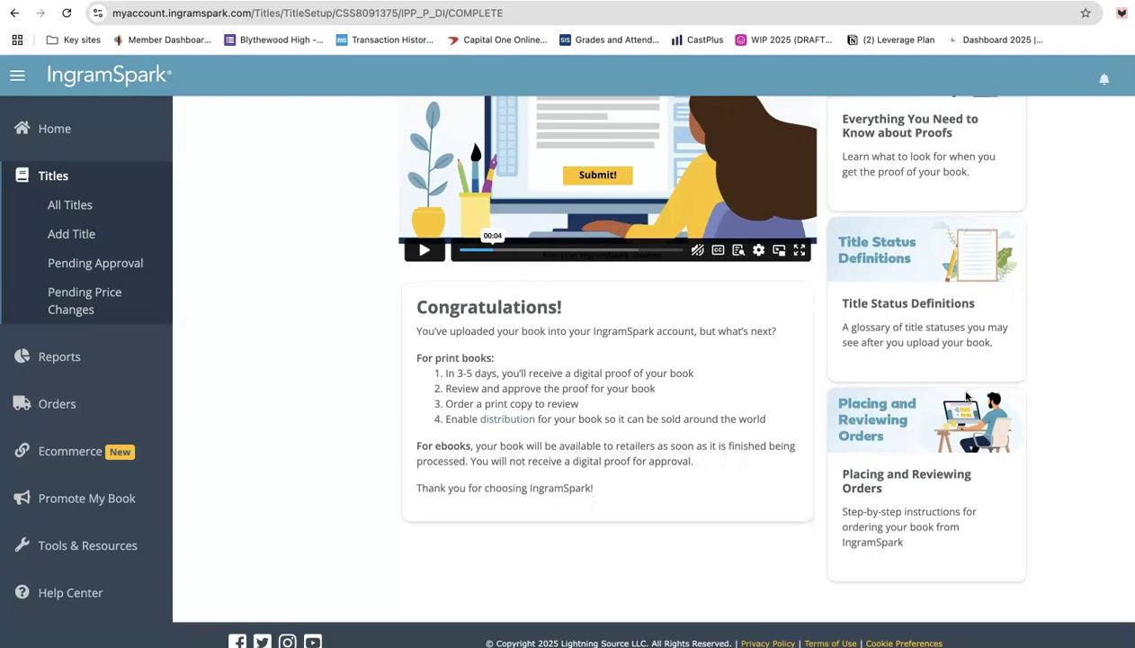
pyautogui.scroll(2, 967, 395)
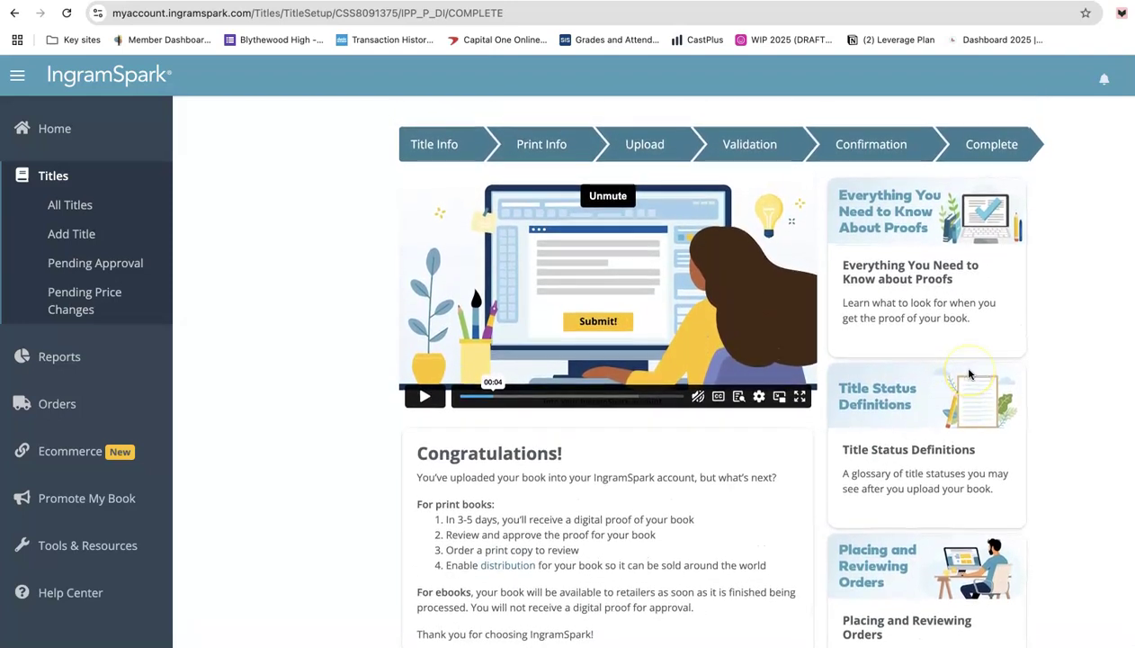
pyautogui.scroll(-1, 958, 374)
pyautogui.scroll(-1, 953, 374)
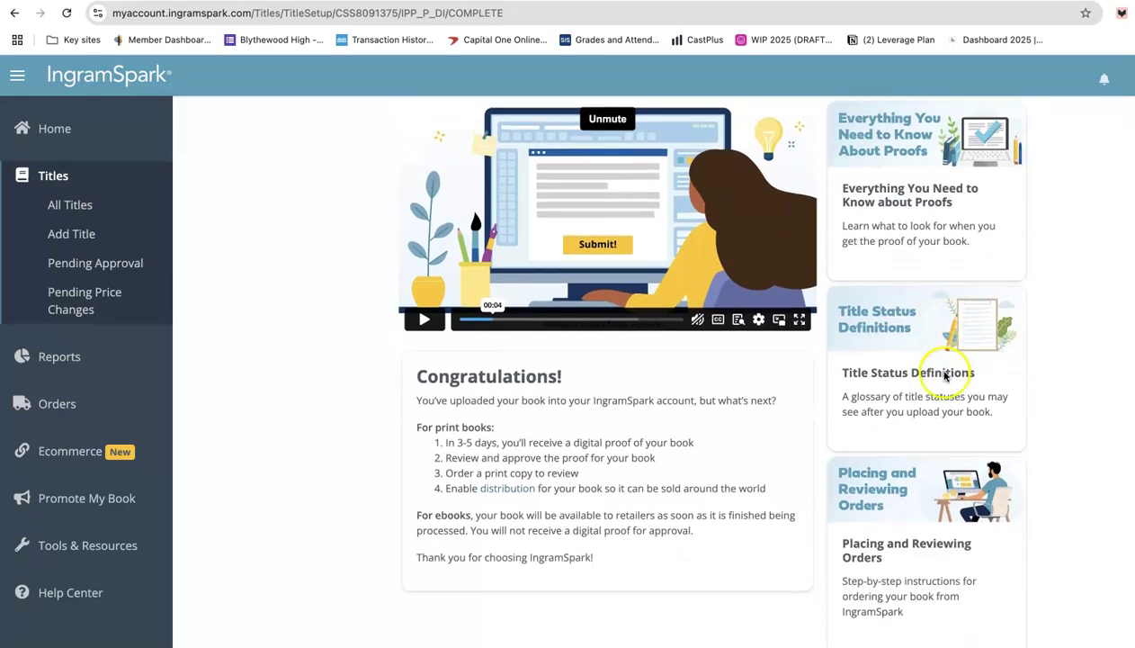
pyautogui.scroll(1, 944, 378)
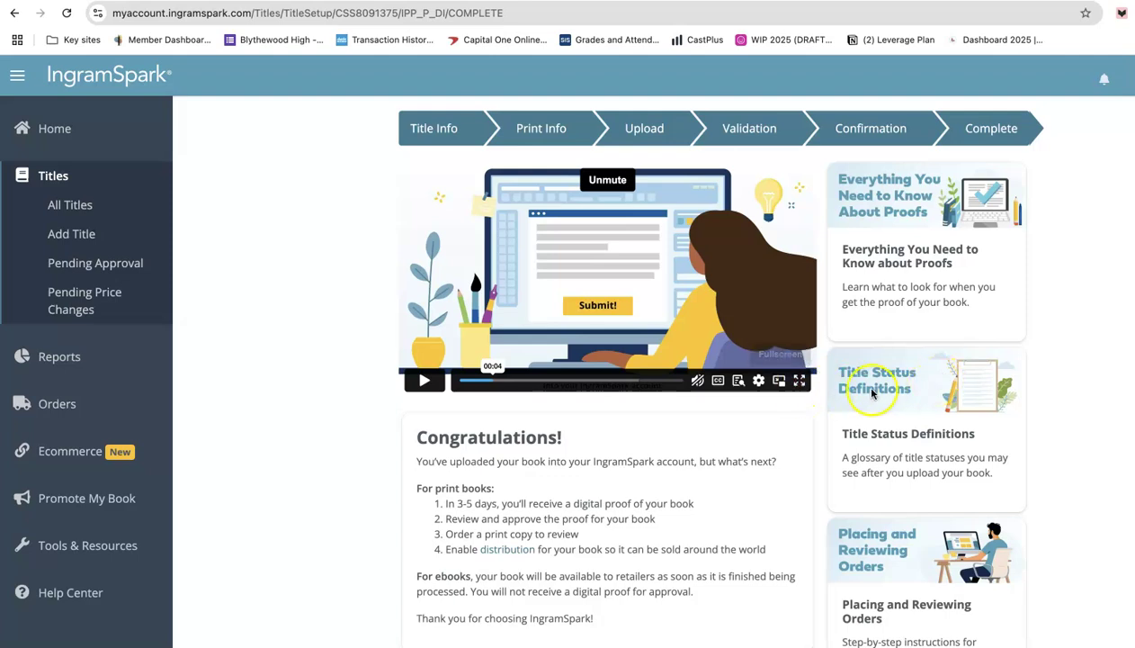
pyautogui.scroll(-4, 928, 393)
pyautogui.scroll(-3, 918, 398)
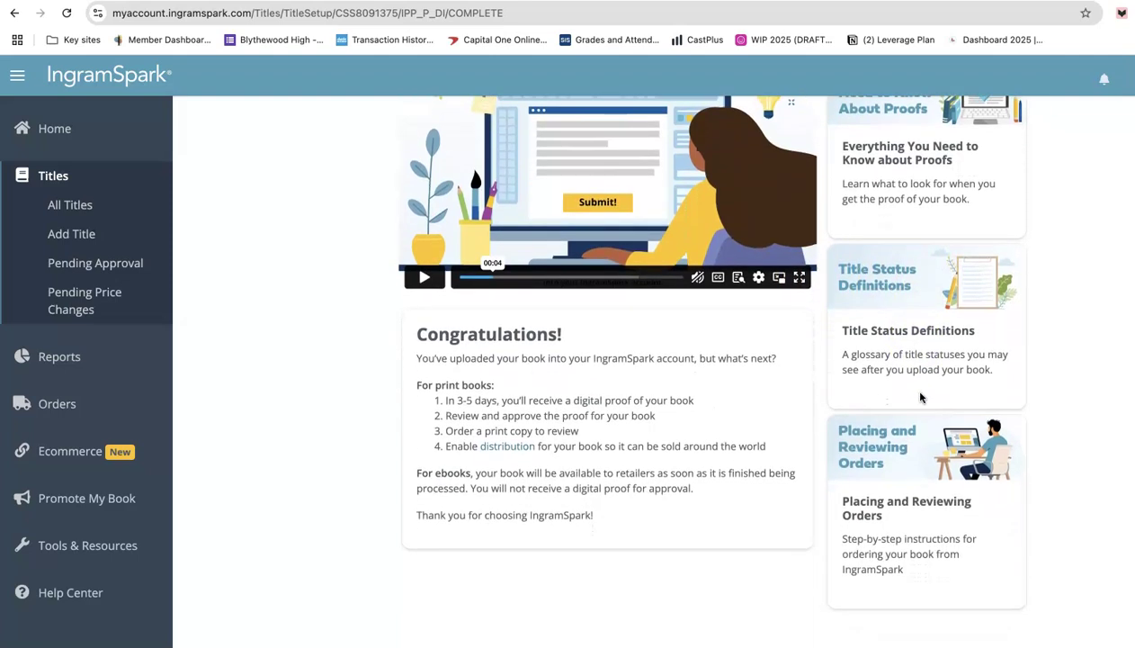
pyautogui.scroll(5, 918, 396)
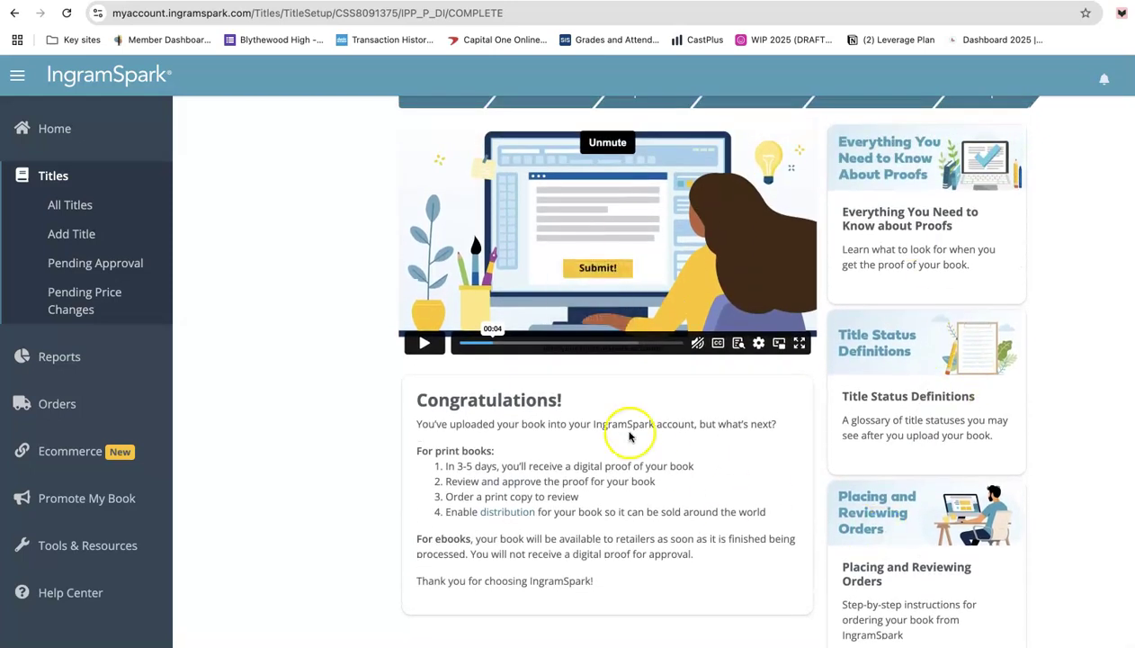
pyautogui.scroll(1, 708, 430)
pyautogui.scroll(1, 708, 428)
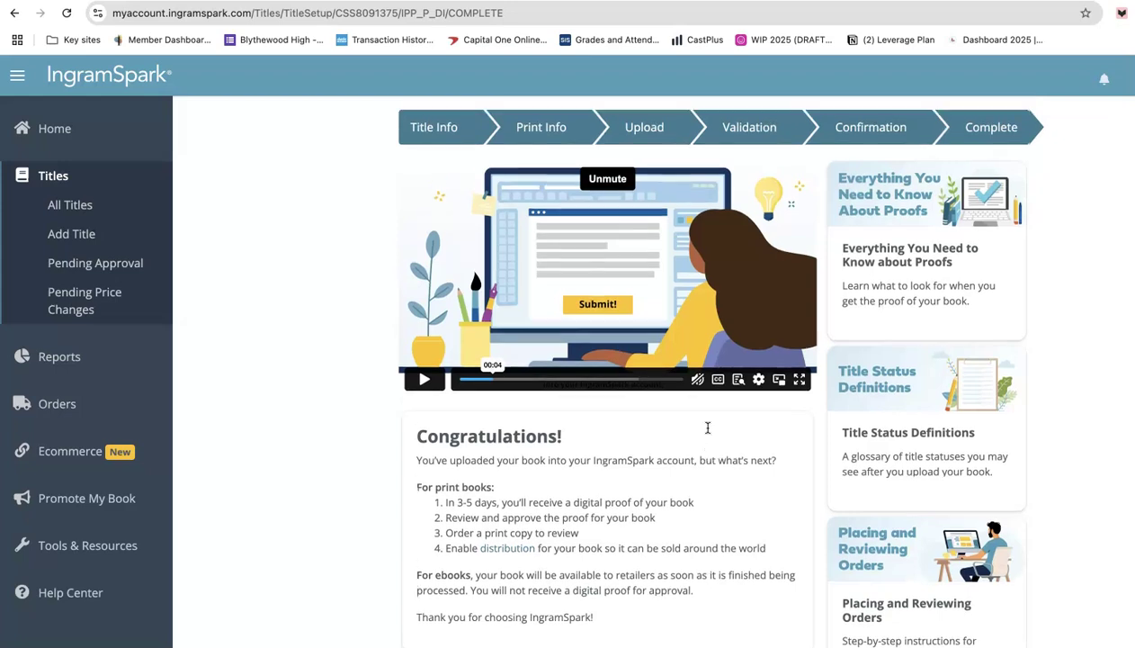
pyautogui.scroll(-2, 707, 427)
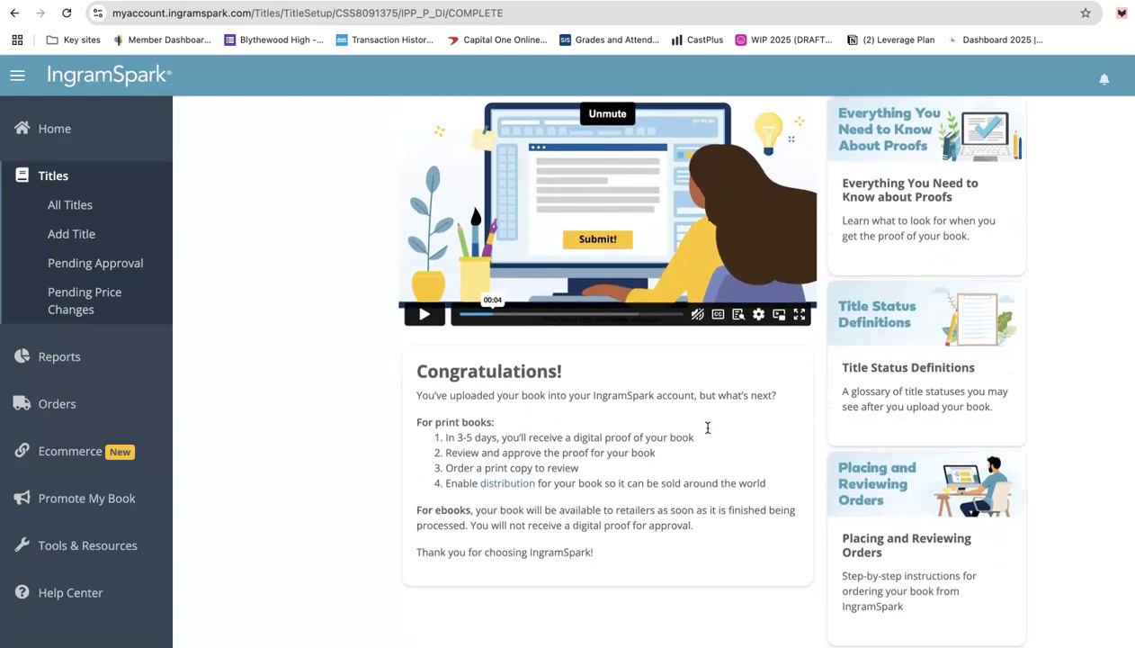
pyautogui.click(727, 430)
pyautogui.scroll(1, 727, 430)
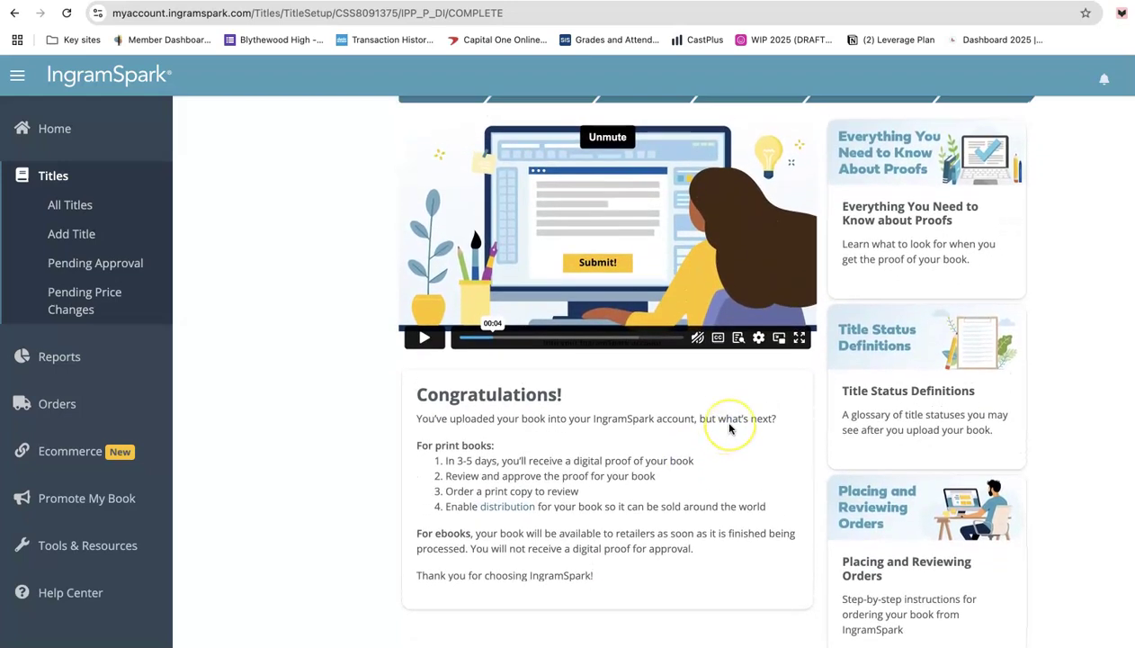